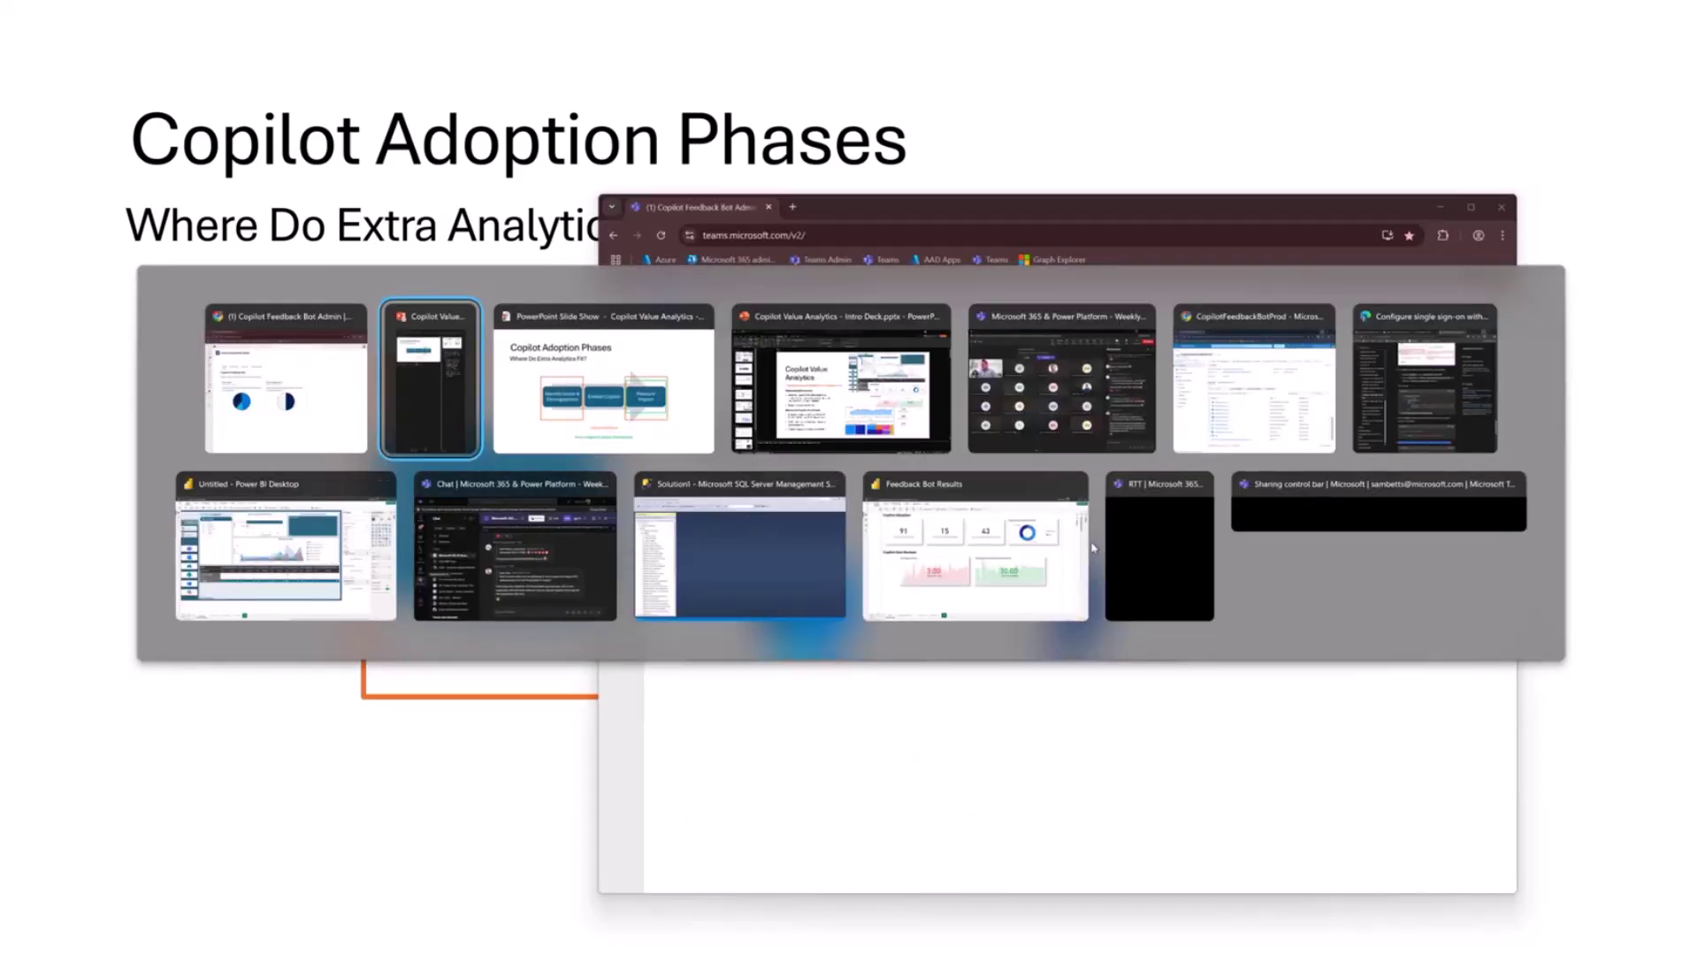
Search Google for 'copilot dashboard' in a new browser tab
{"action": "left_click", "coordinate": [1249, 376]}
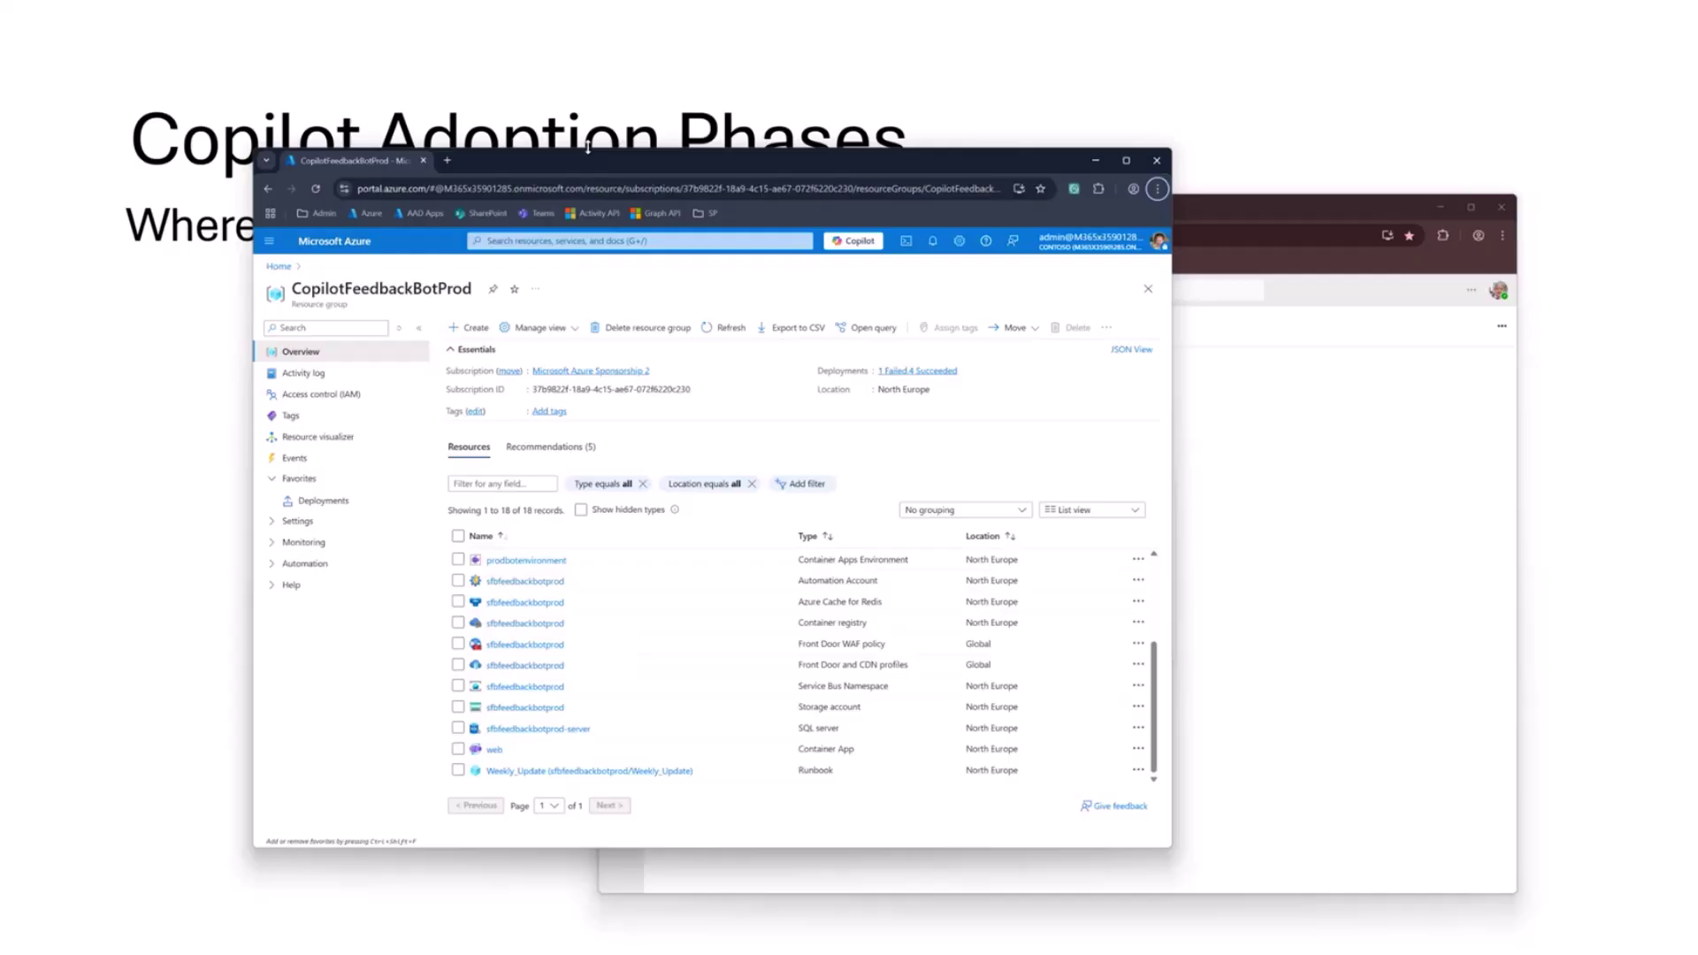
{"action": "key", "text": "alt+Tab"}
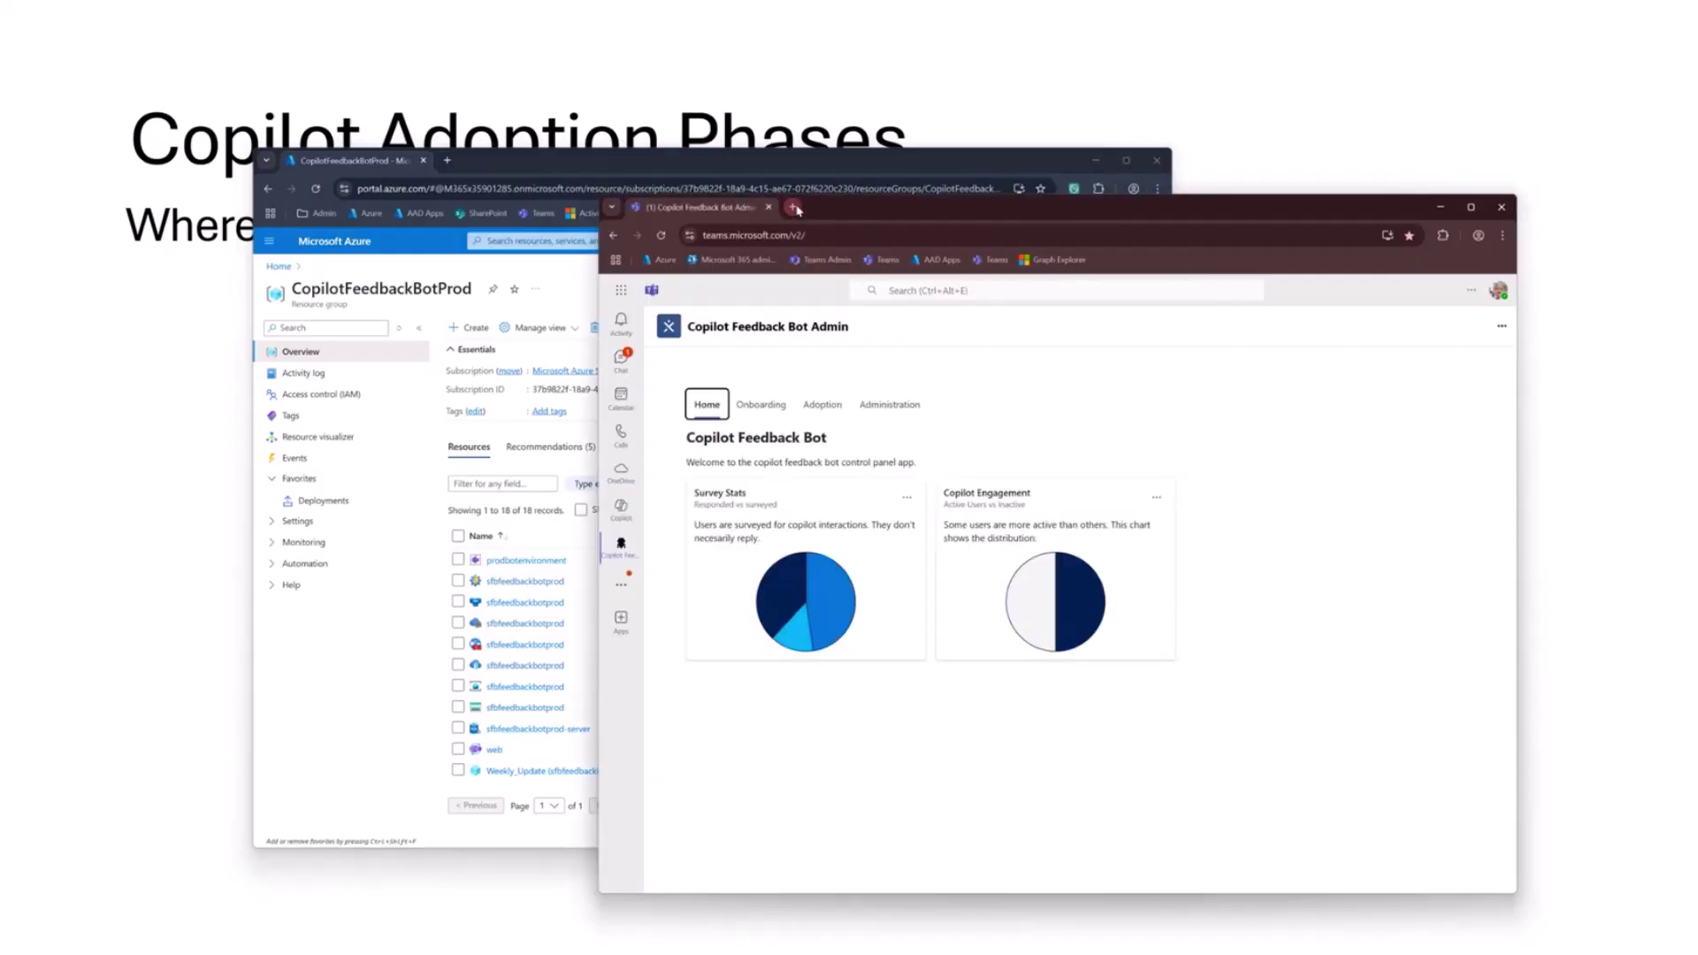
{"action": "left_click", "coordinate": [795, 208]}
{"action": "type", "text": "cop"}
{"action": "key", "text": "Down"}
{"action": "key", "text": "Down"}
{"action": "key", "text": "Down"}
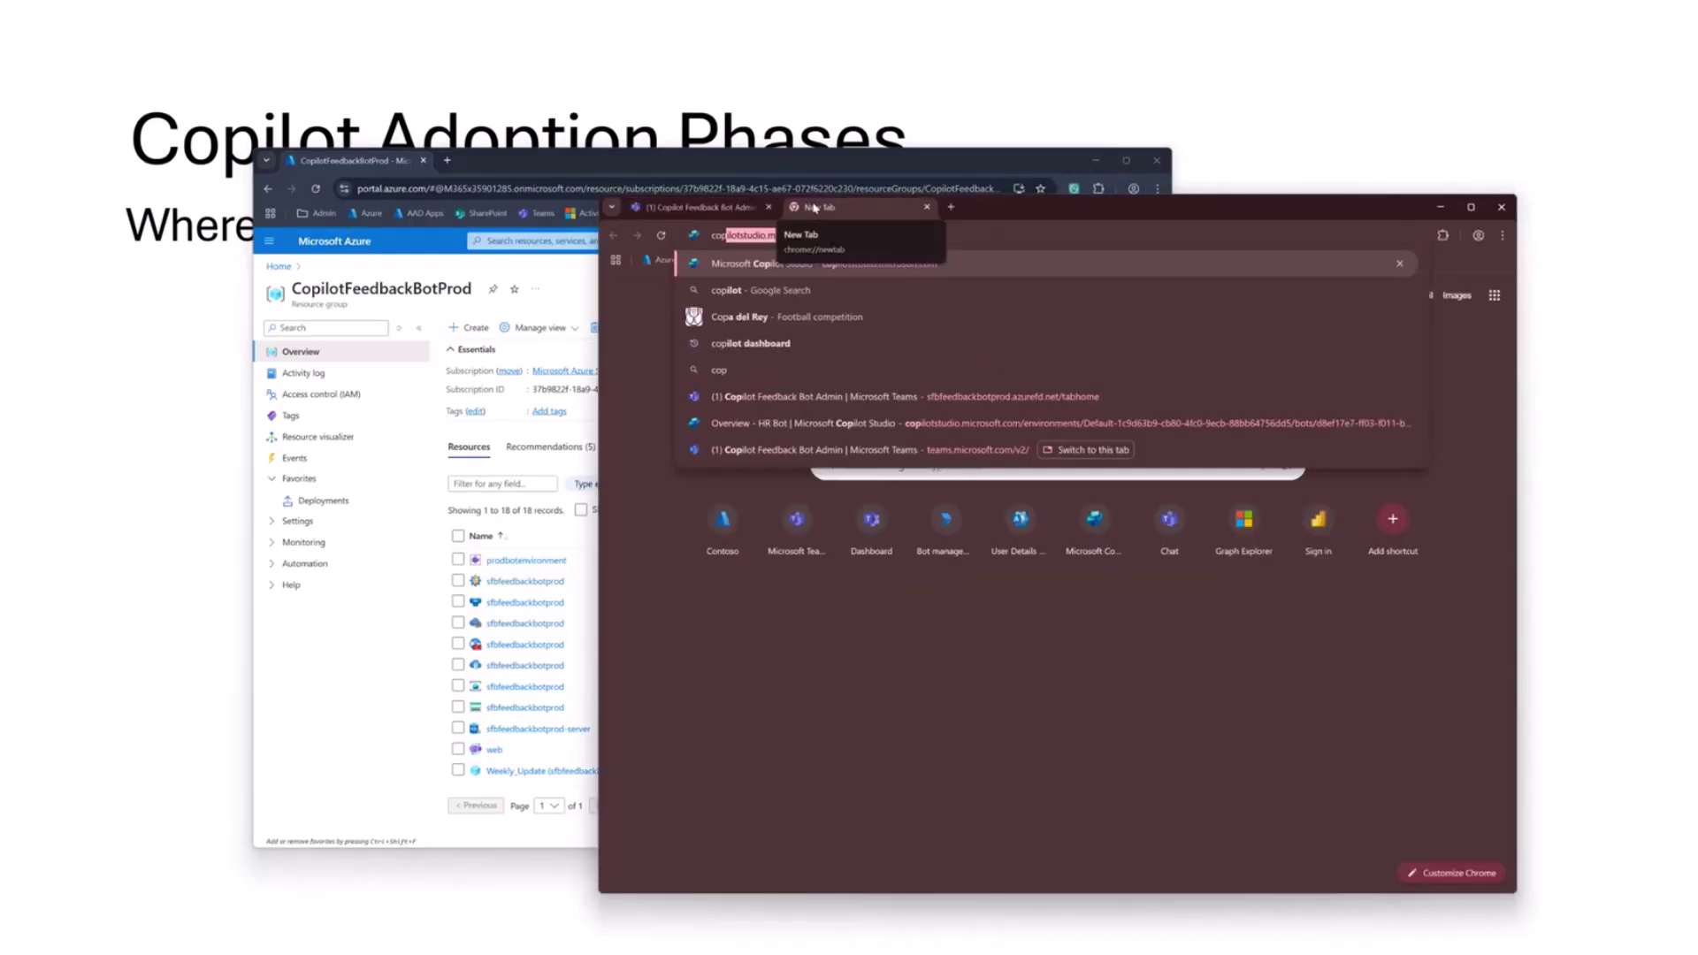
{"action": "key", "text": "Return"}
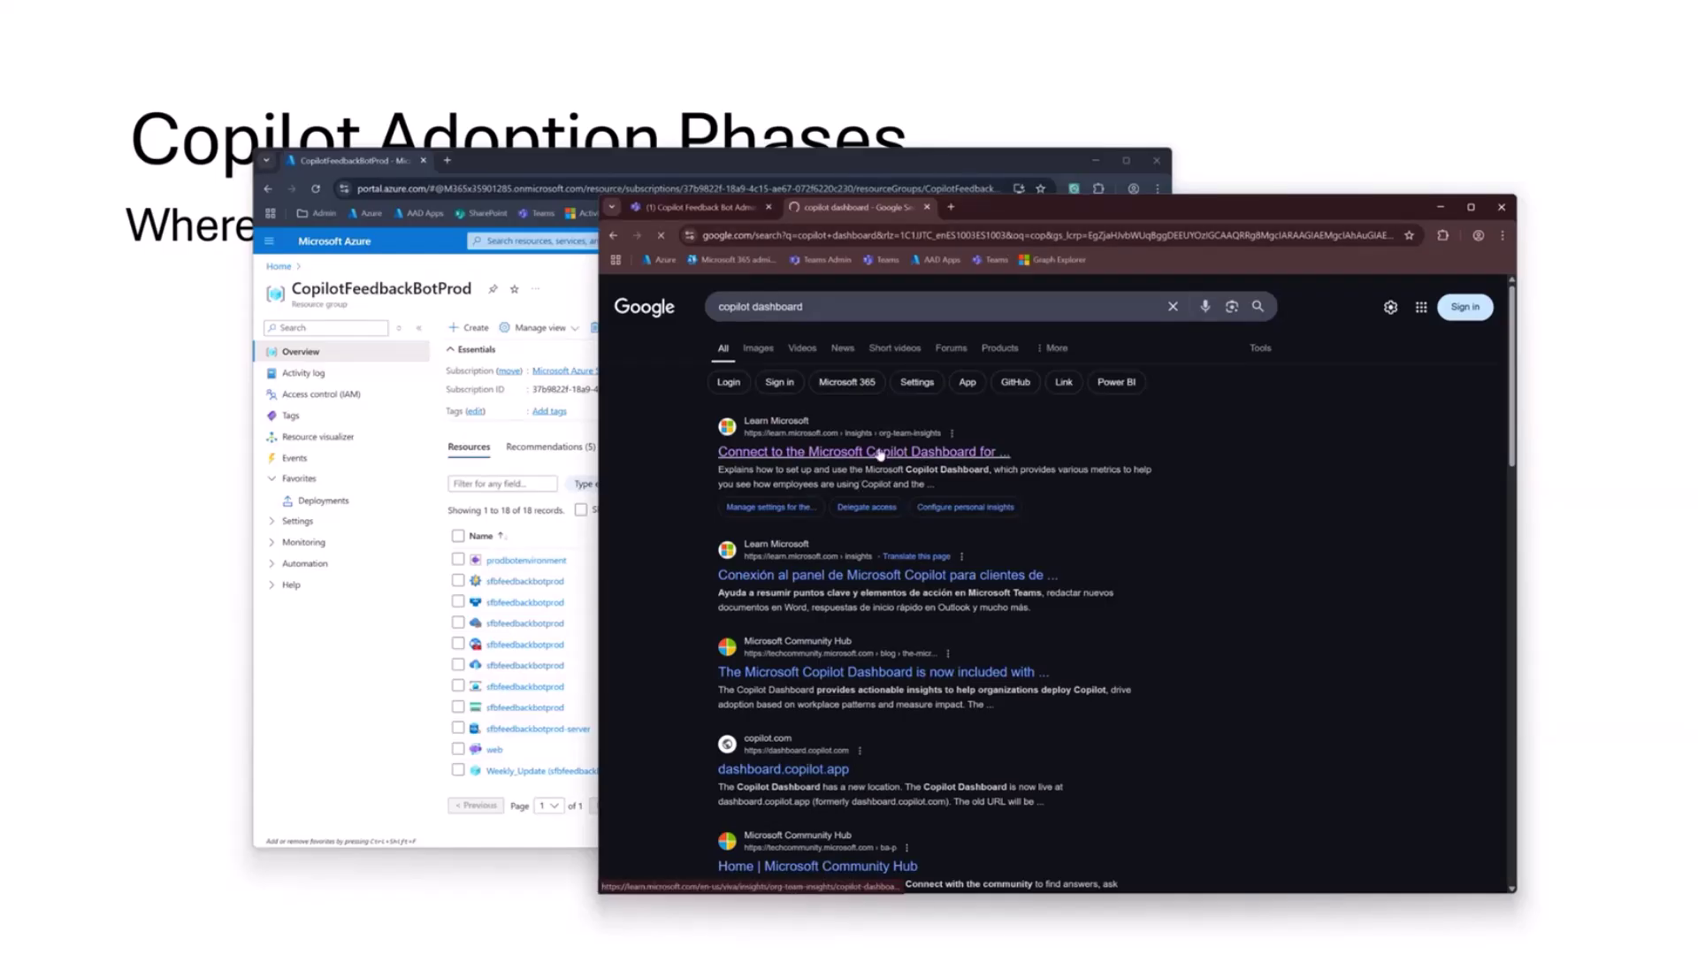
Read through the Microsoft Learn article on connecting to the Microsoft Copilot Dashboard
{"action": "left_click_drag", "start_coordinate": [1050, 219], "coordinate": [999, 166]}
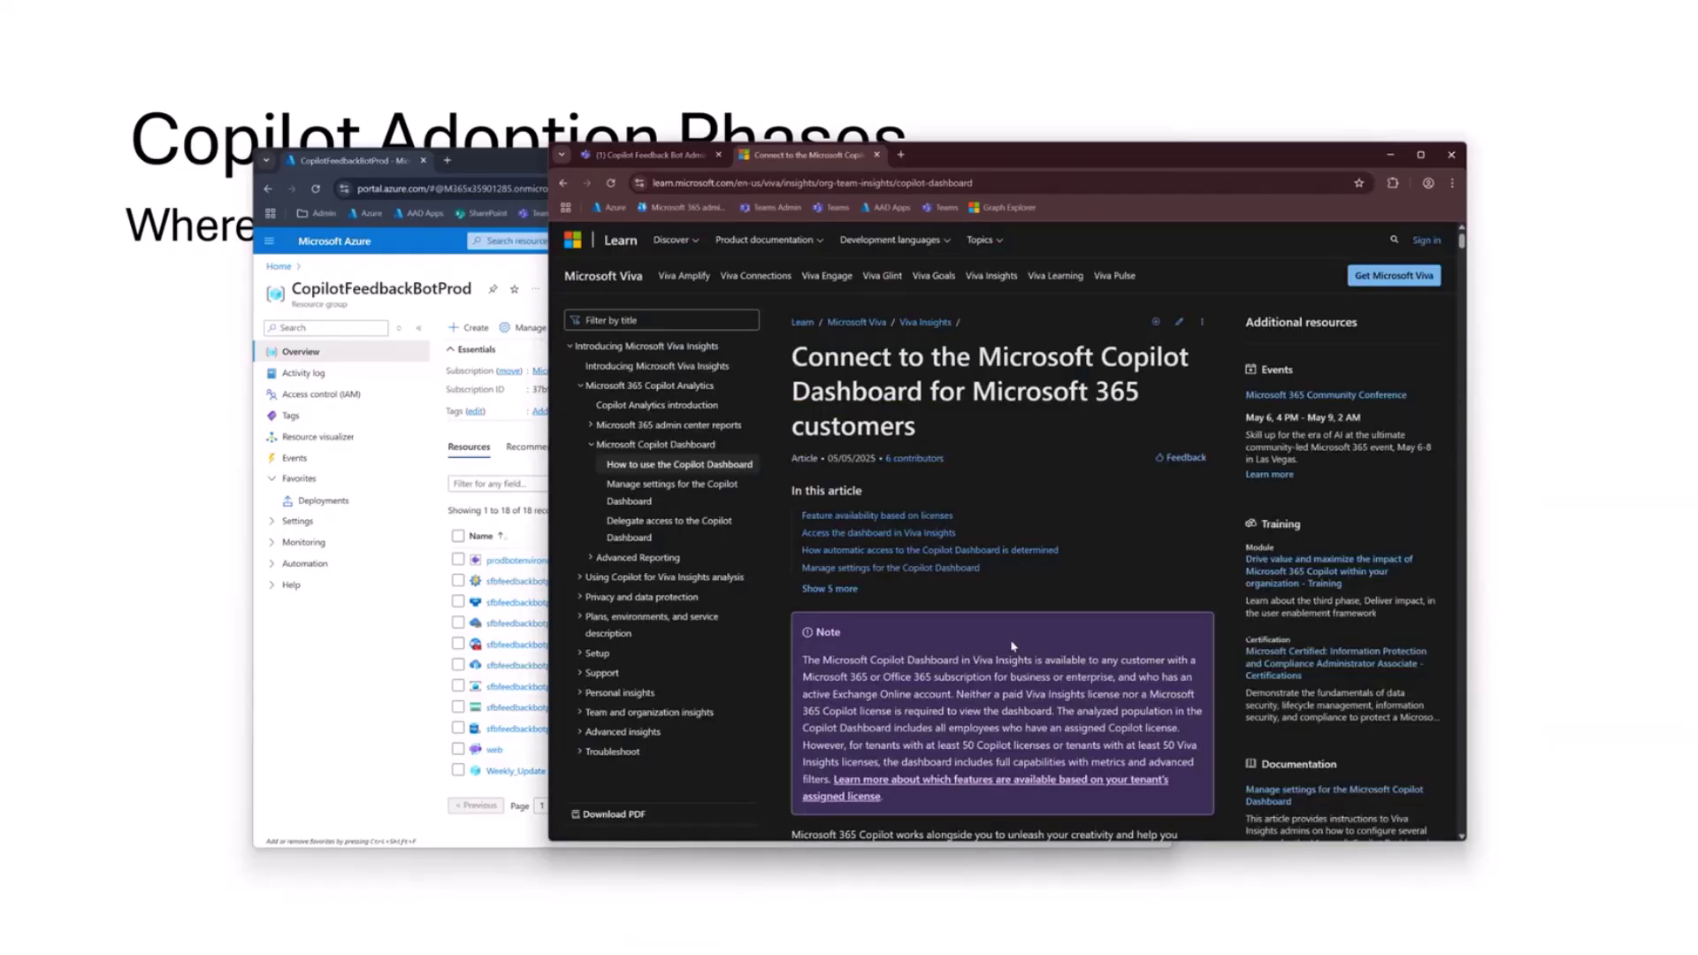
{"action": "scroll", "coordinate": [1013, 645], "scroll_direction": "down", "scroll_amount": 15}
{"action": "scroll", "coordinate": [1041, 510], "scroll_direction": "up", "scroll_amount": 10}
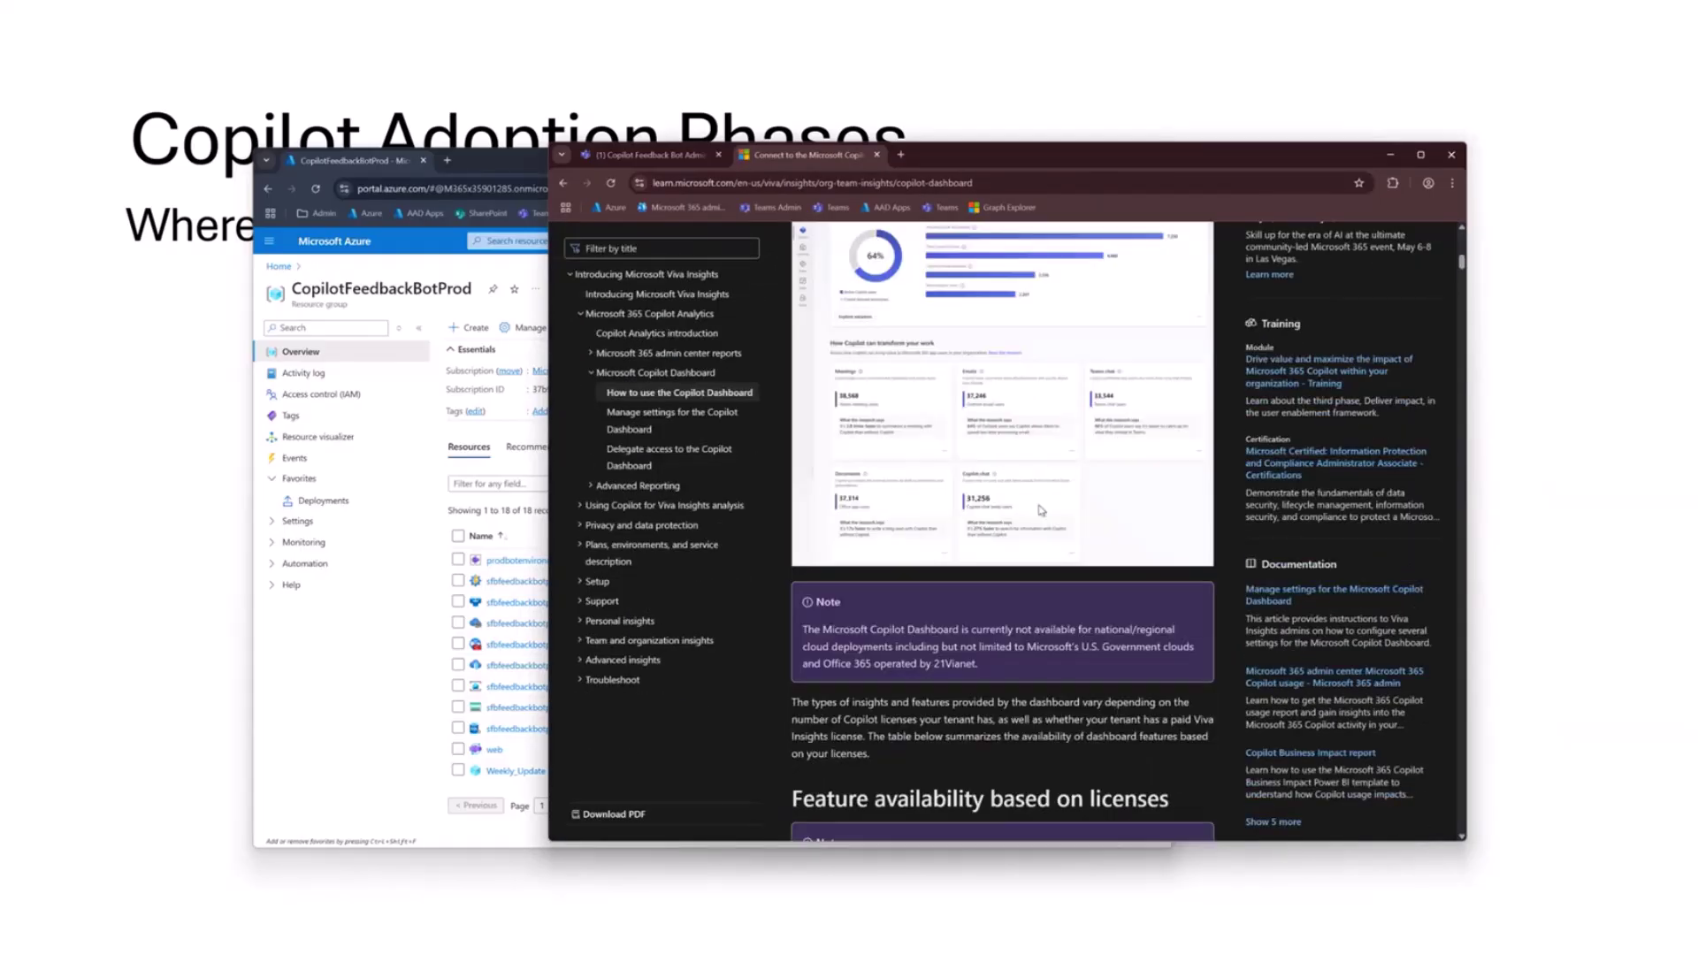
{"action": "scroll", "coordinate": [1041, 511], "scroll_direction": "up", "scroll_amount": 5}
{"action": "scroll", "coordinate": [1035, 593], "scroll_direction": "down", "scroll_amount": 20}
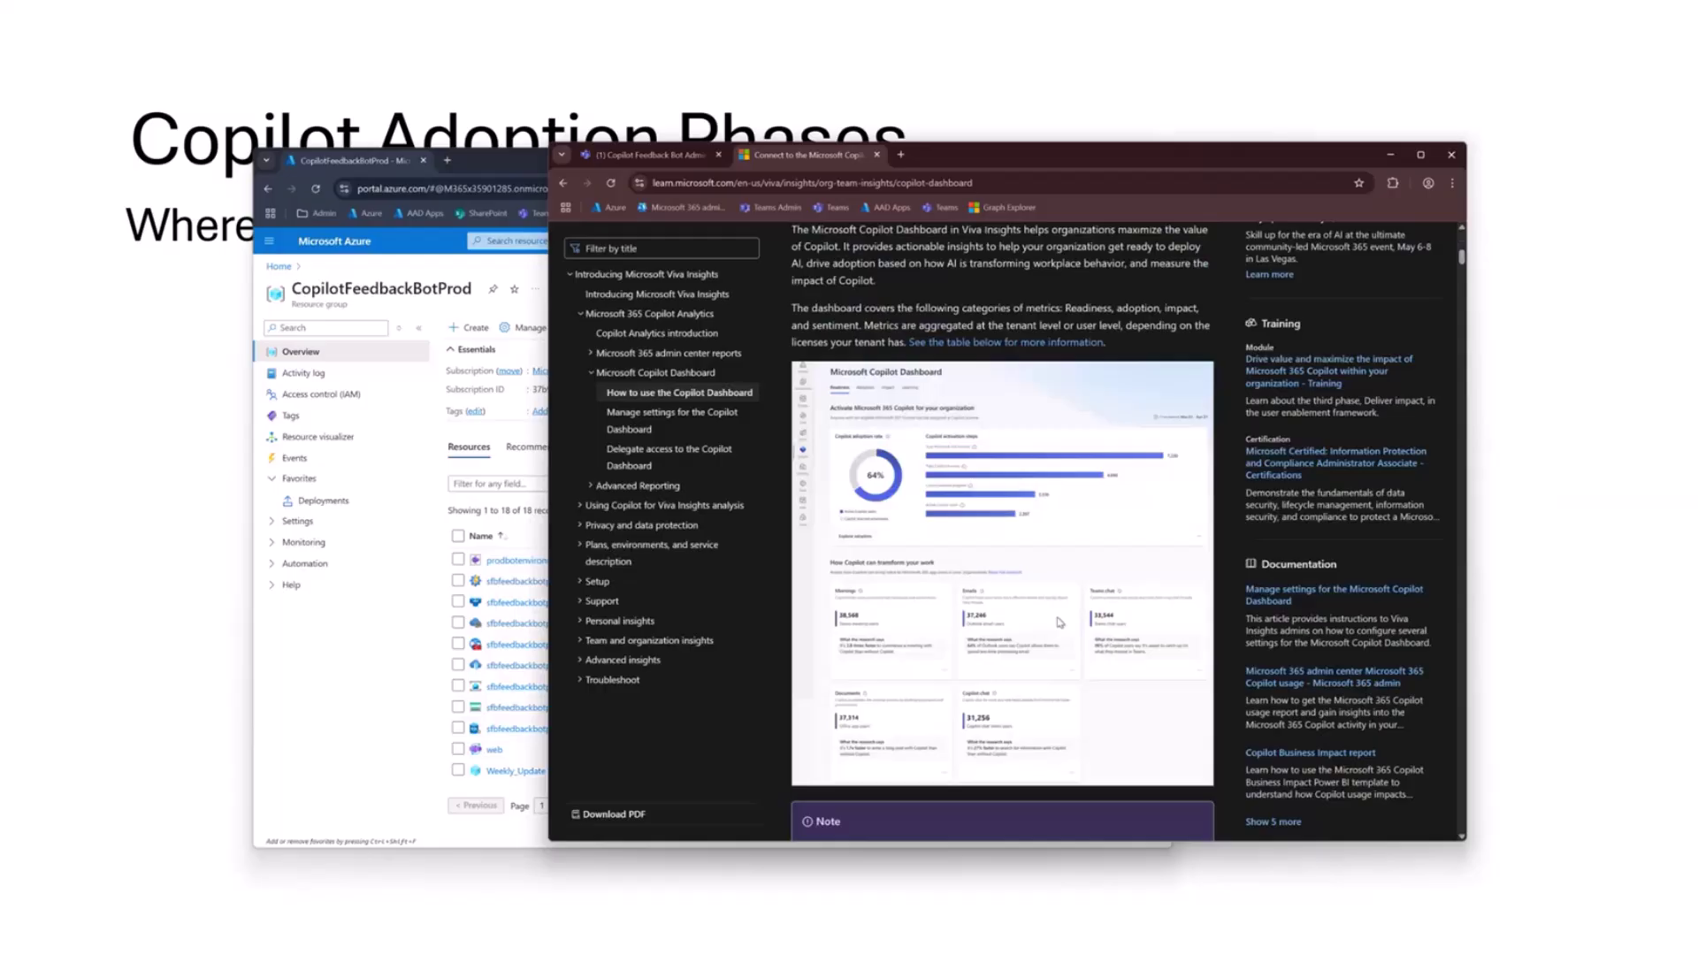
{"action": "scroll", "coordinate": [1108, 507], "scroll_direction": "up", "scroll_amount": 2}
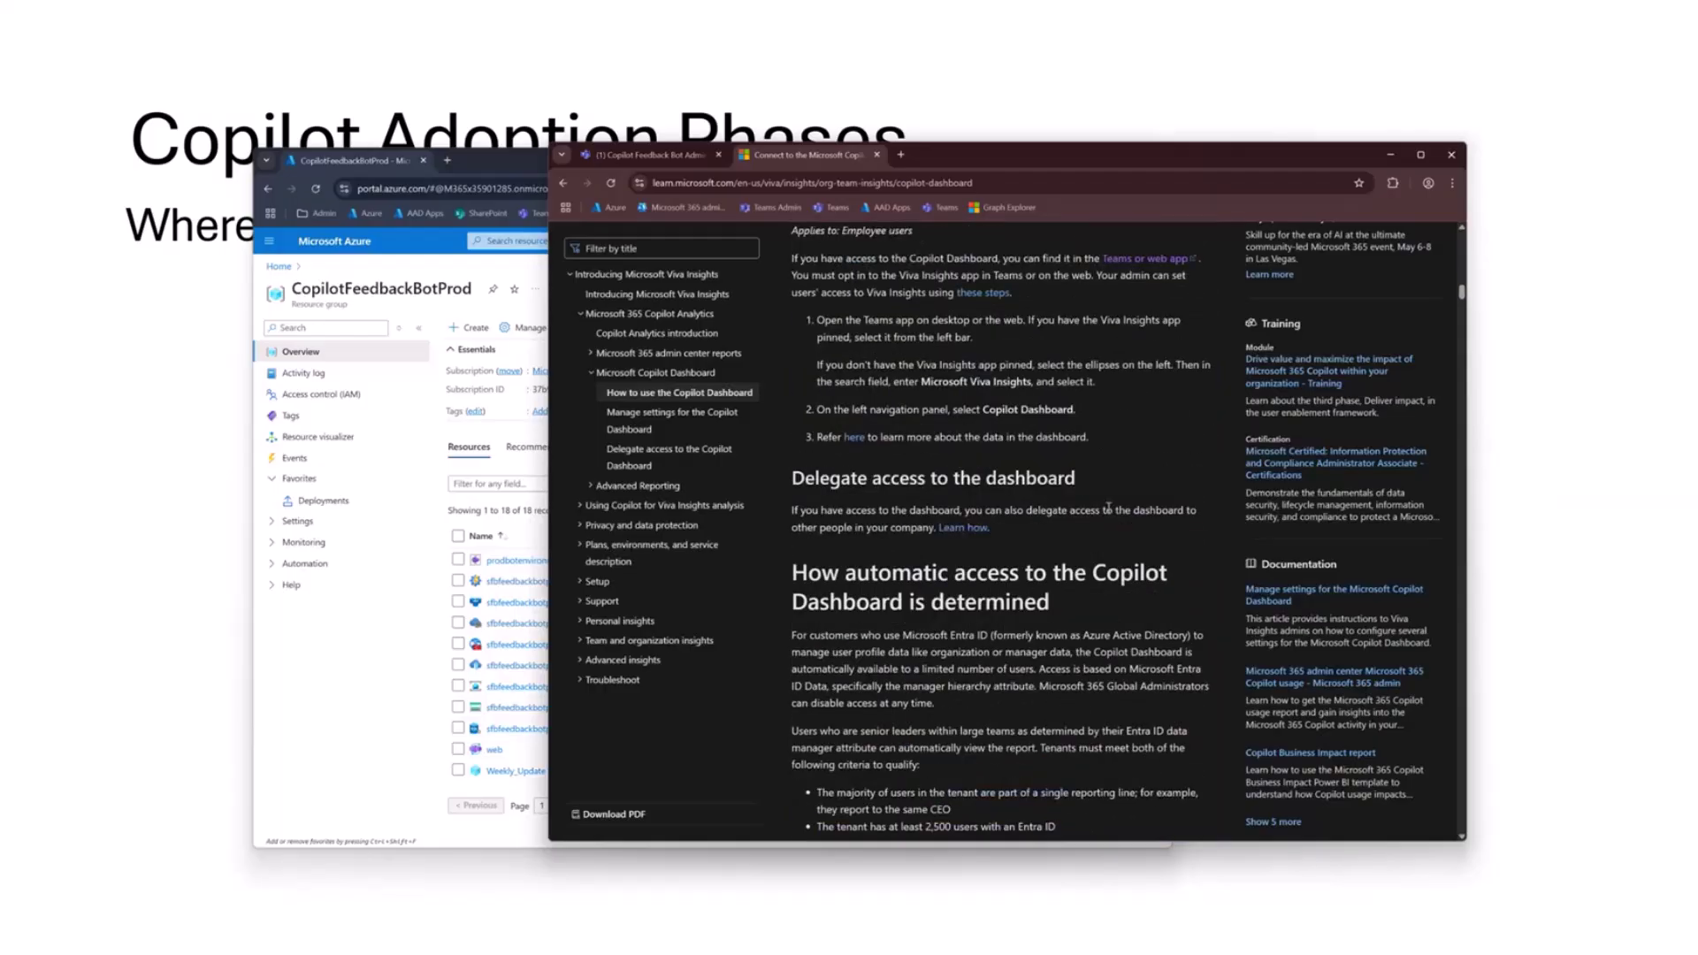
Open the Copilot Dashboard web app and review the Impact page's user sentiment benchmarks
{"action": "left_click", "coordinate": [1143, 258]}
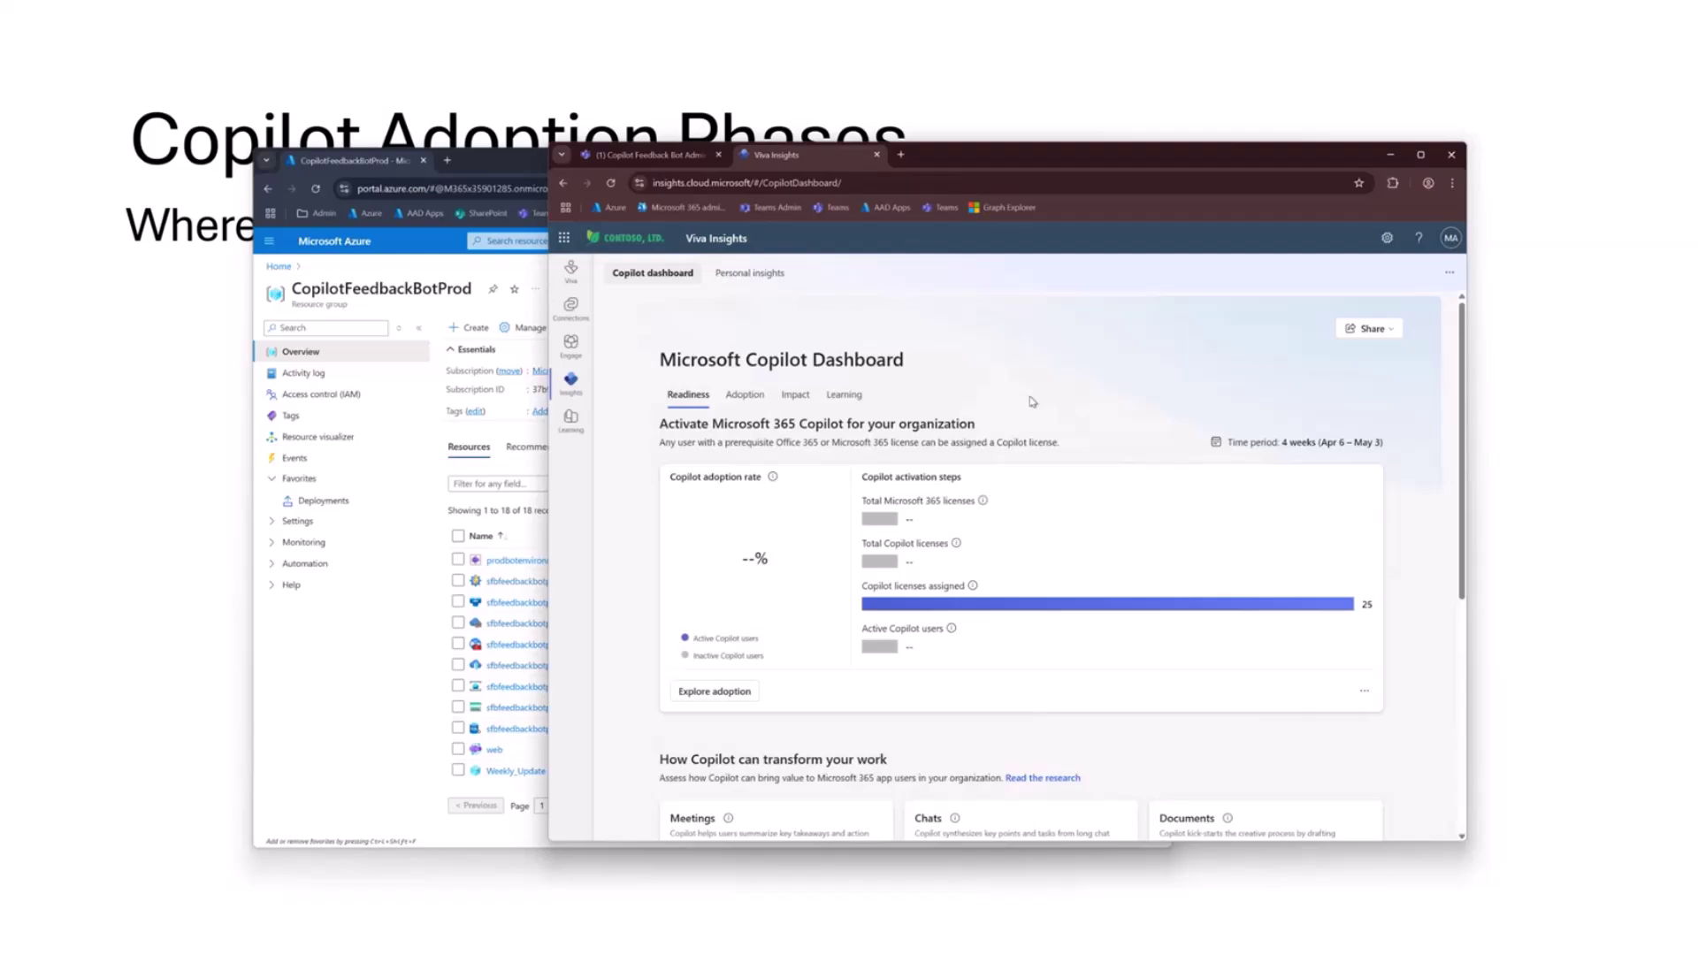
{"action": "left_click", "coordinate": [797, 403]}
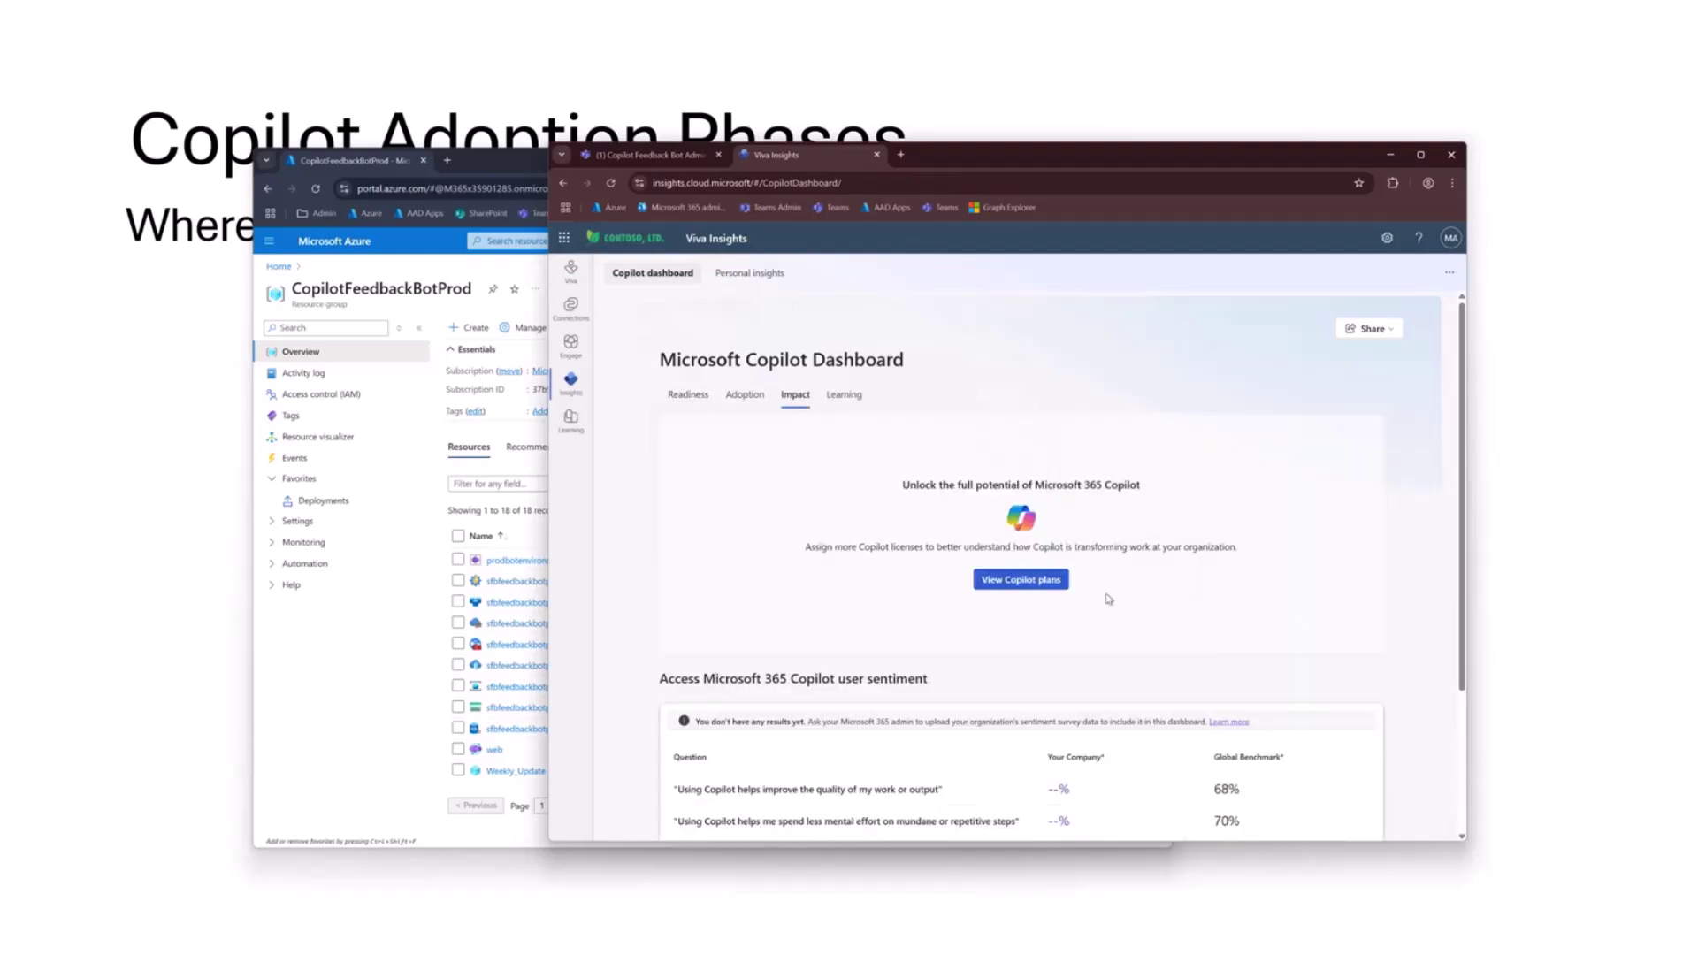
{"action": "scroll", "coordinate": [915, 524], "scroll_direction": "down", "scroll_amount": 3}
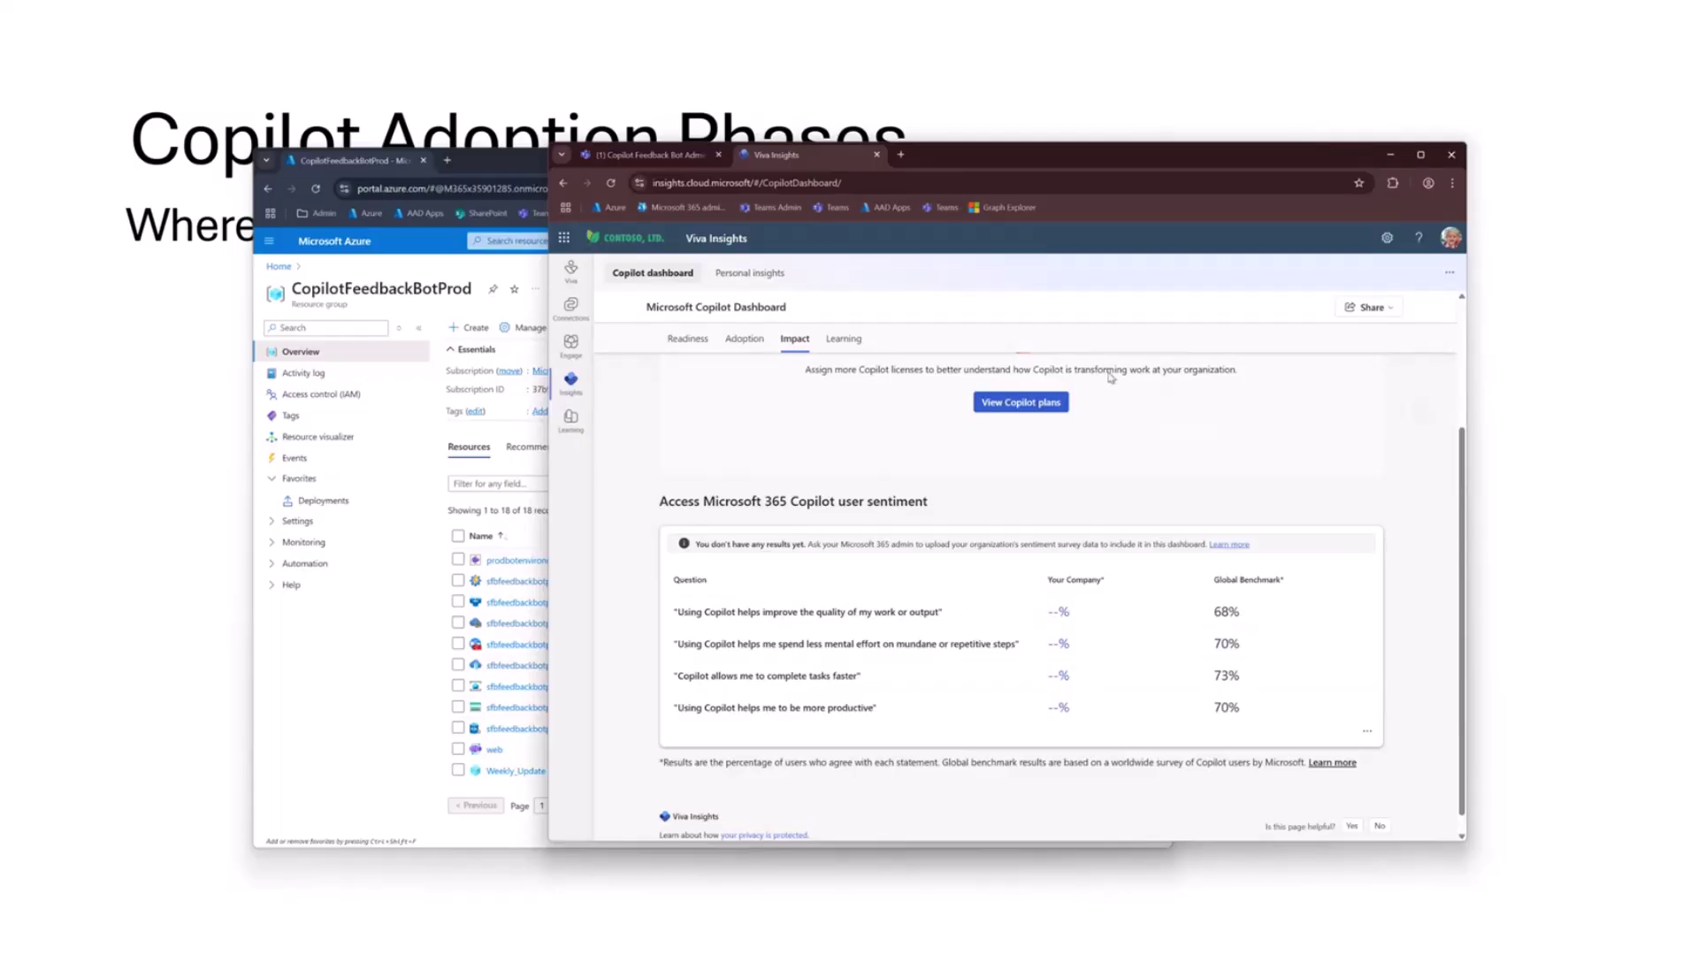
{"action": "left_click_drag", "start_coordinate": [1062, 165], "coordinate": [1222, 197]}
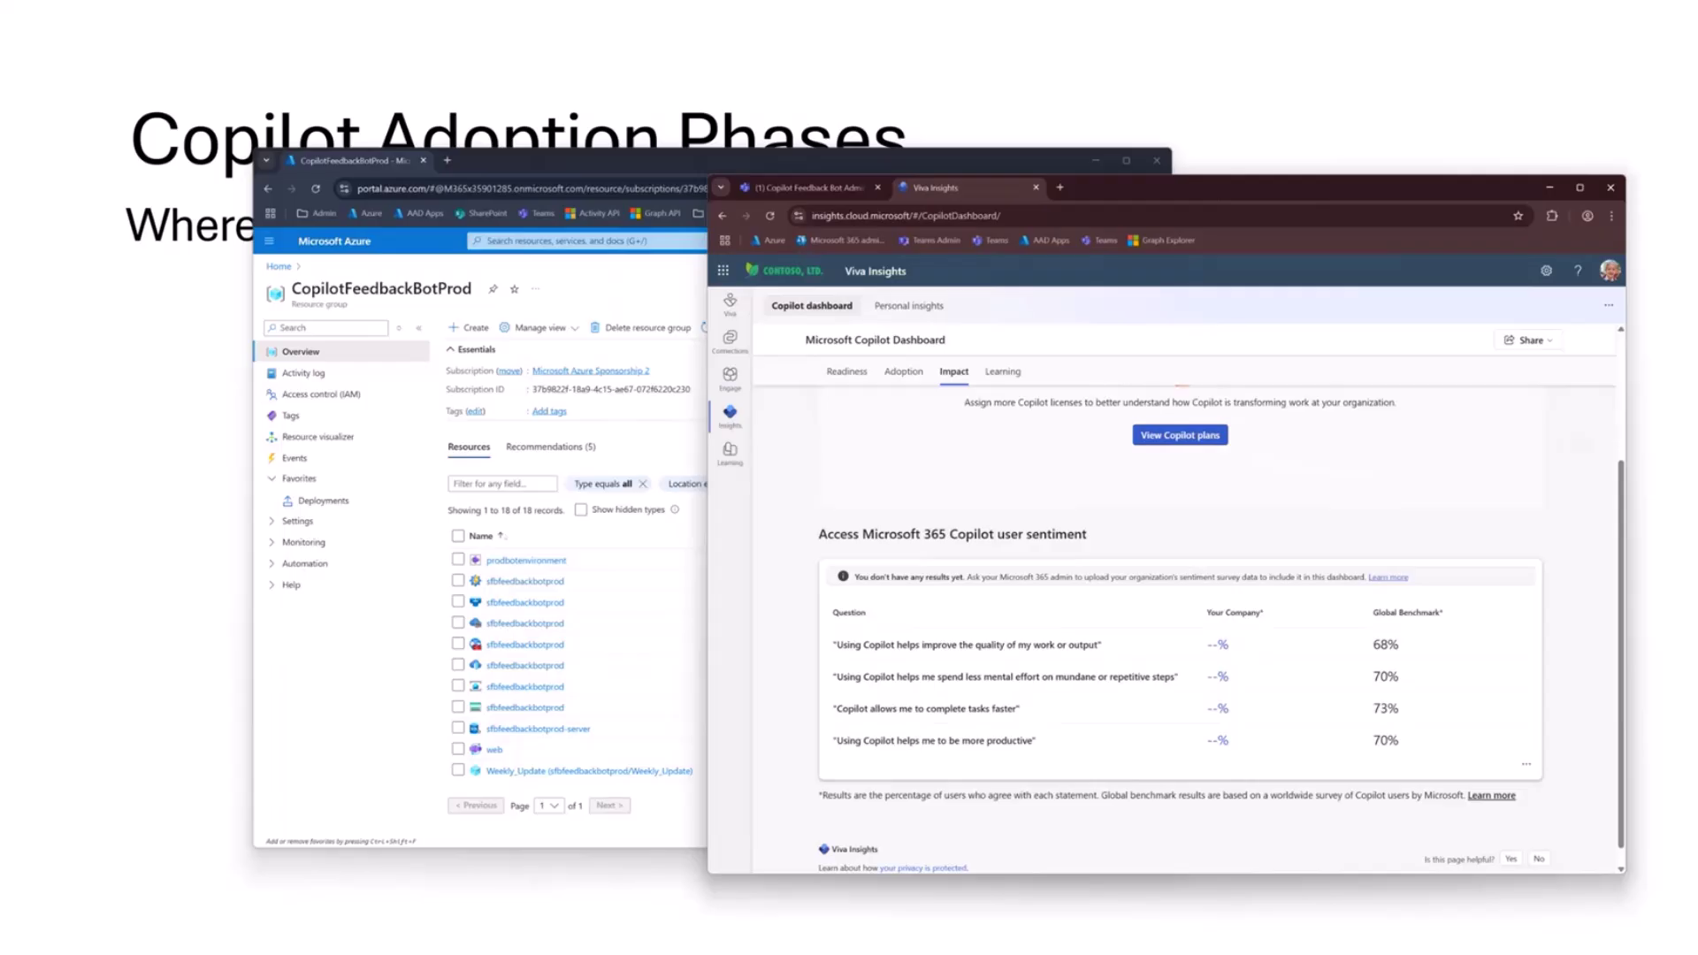
{"action": "scroll", "coordinate": [1112, 584], "scroll_direction": "up", "scroll_amount": 3}
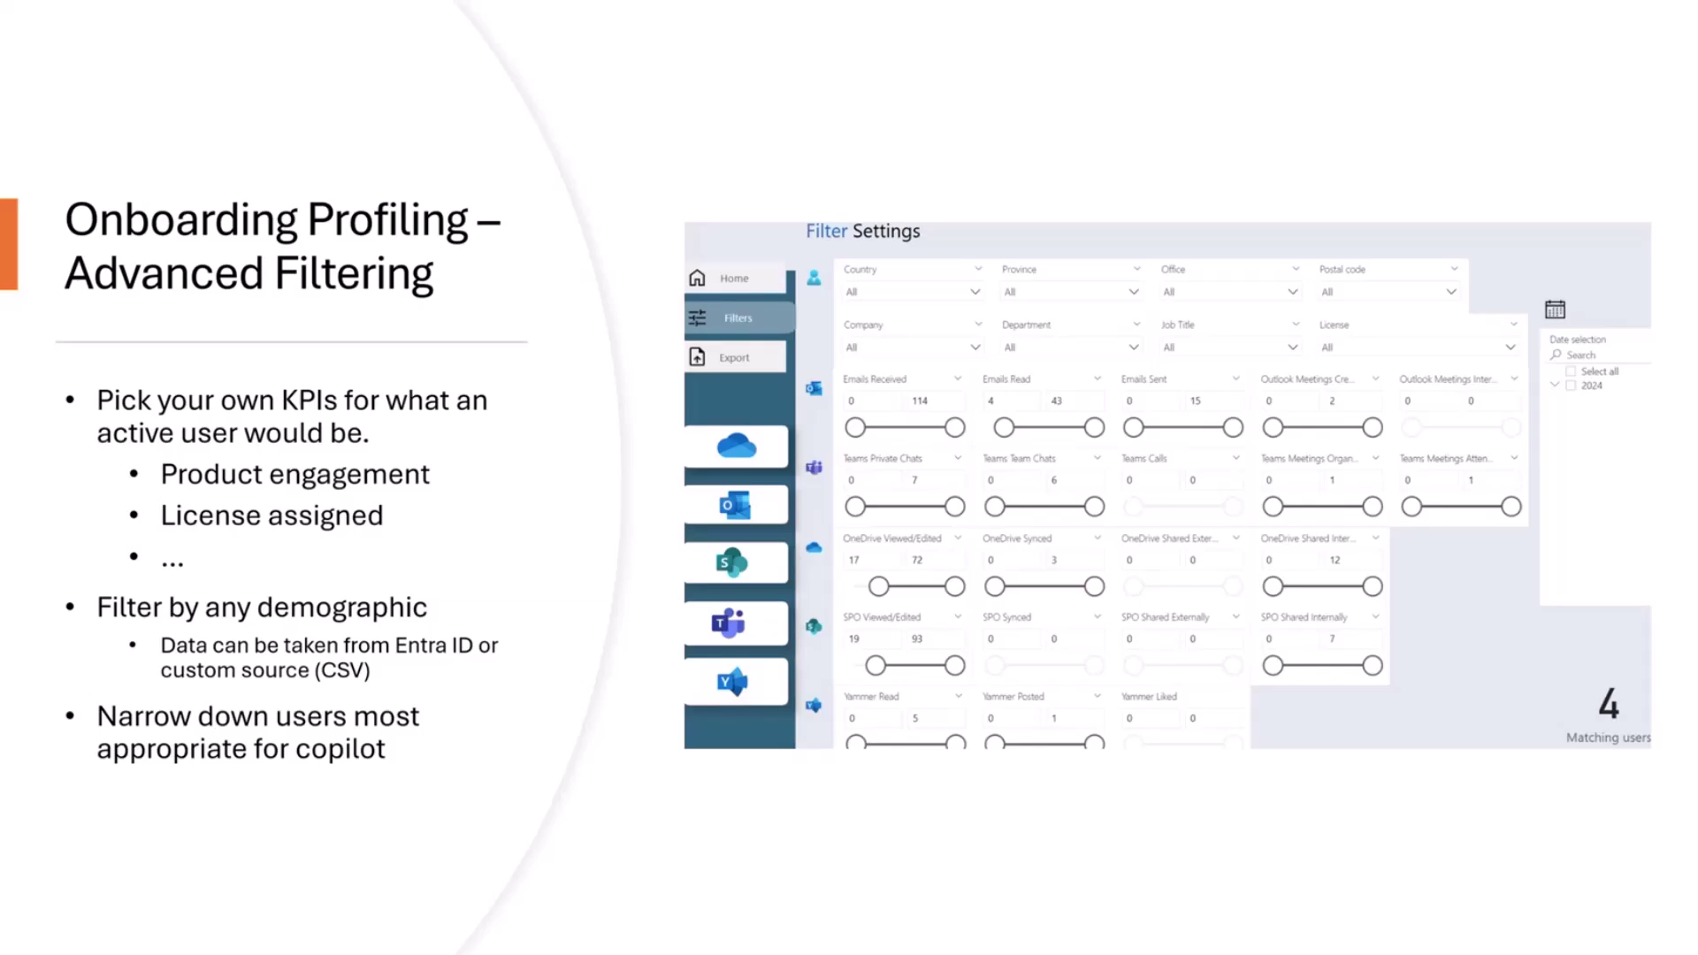
Exit the slideshow and bring Power BI, the Azure resource group and the Edge browser forward
{"action": "key", "text": "Escape"}
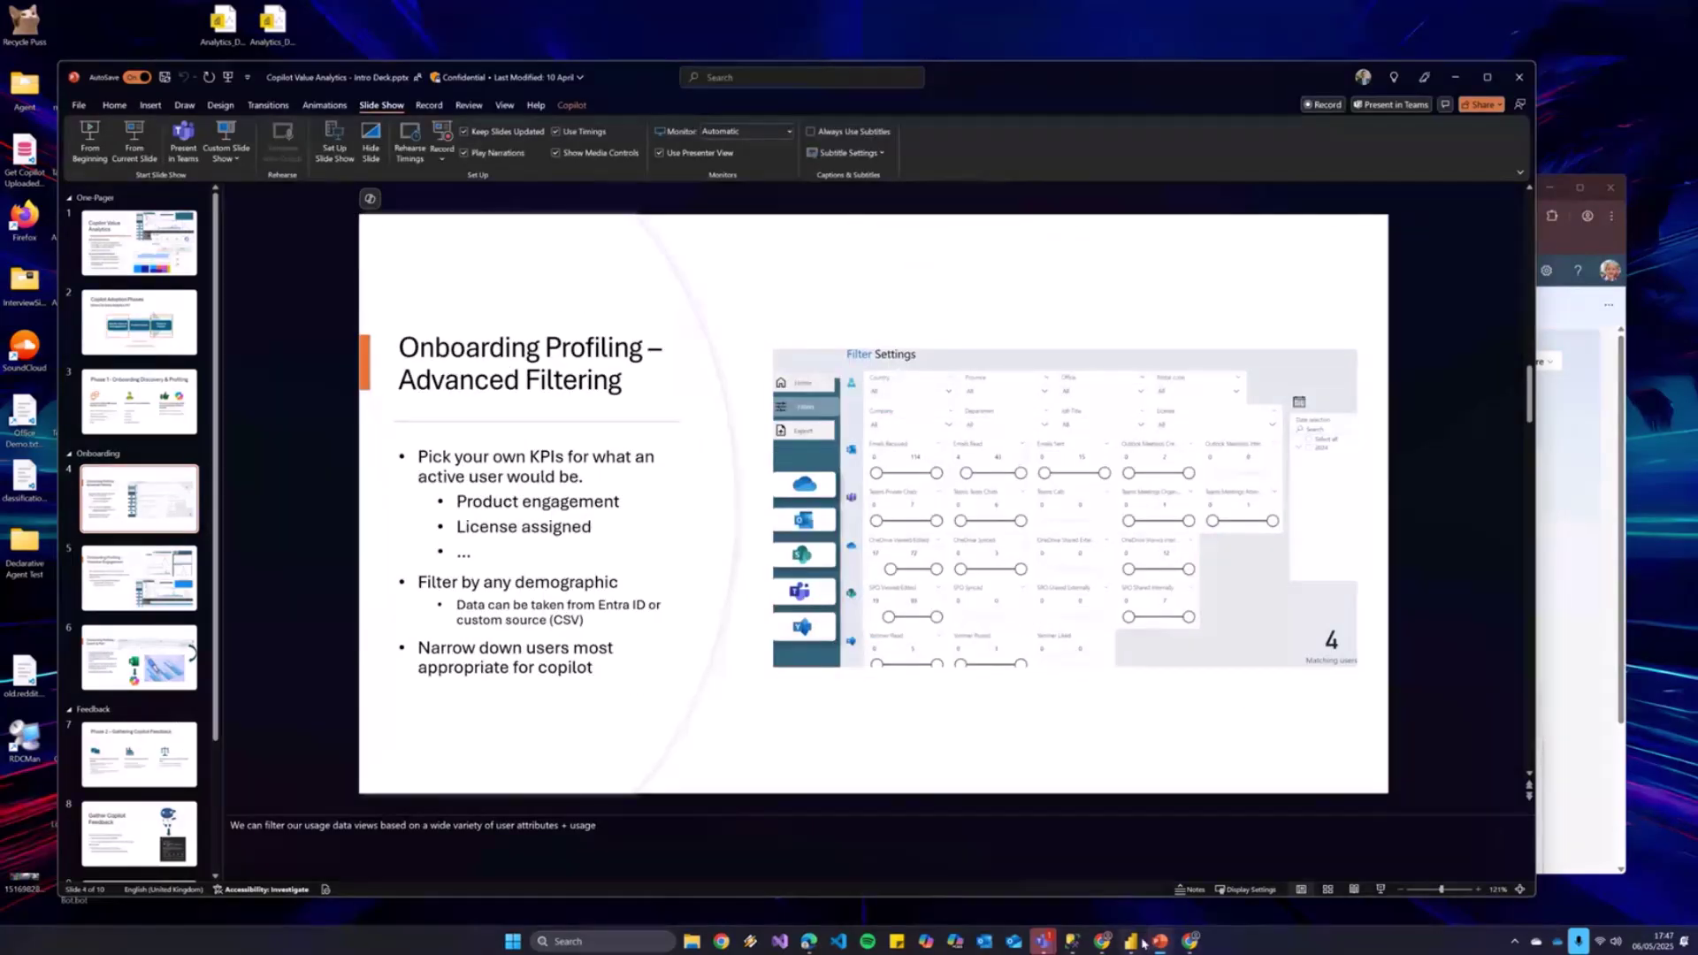
{"action": "mouse_move", "coordinate": [1141, 942]}
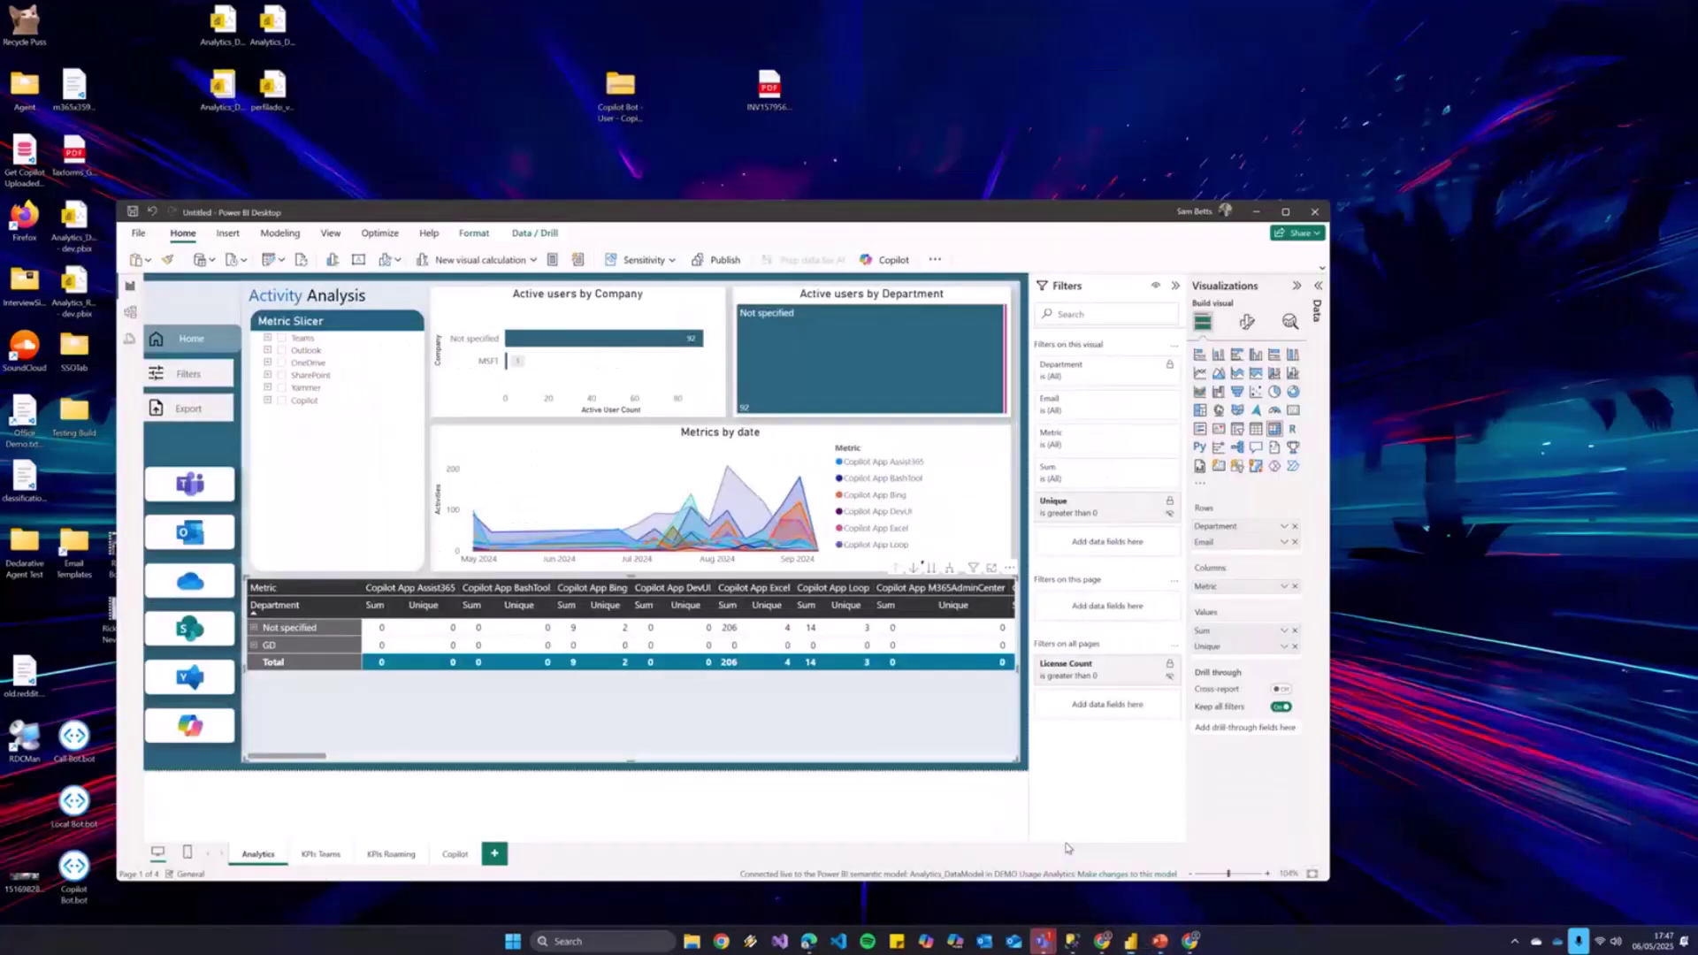
{"action": "left_click", "coordinate": [1059, 845]}
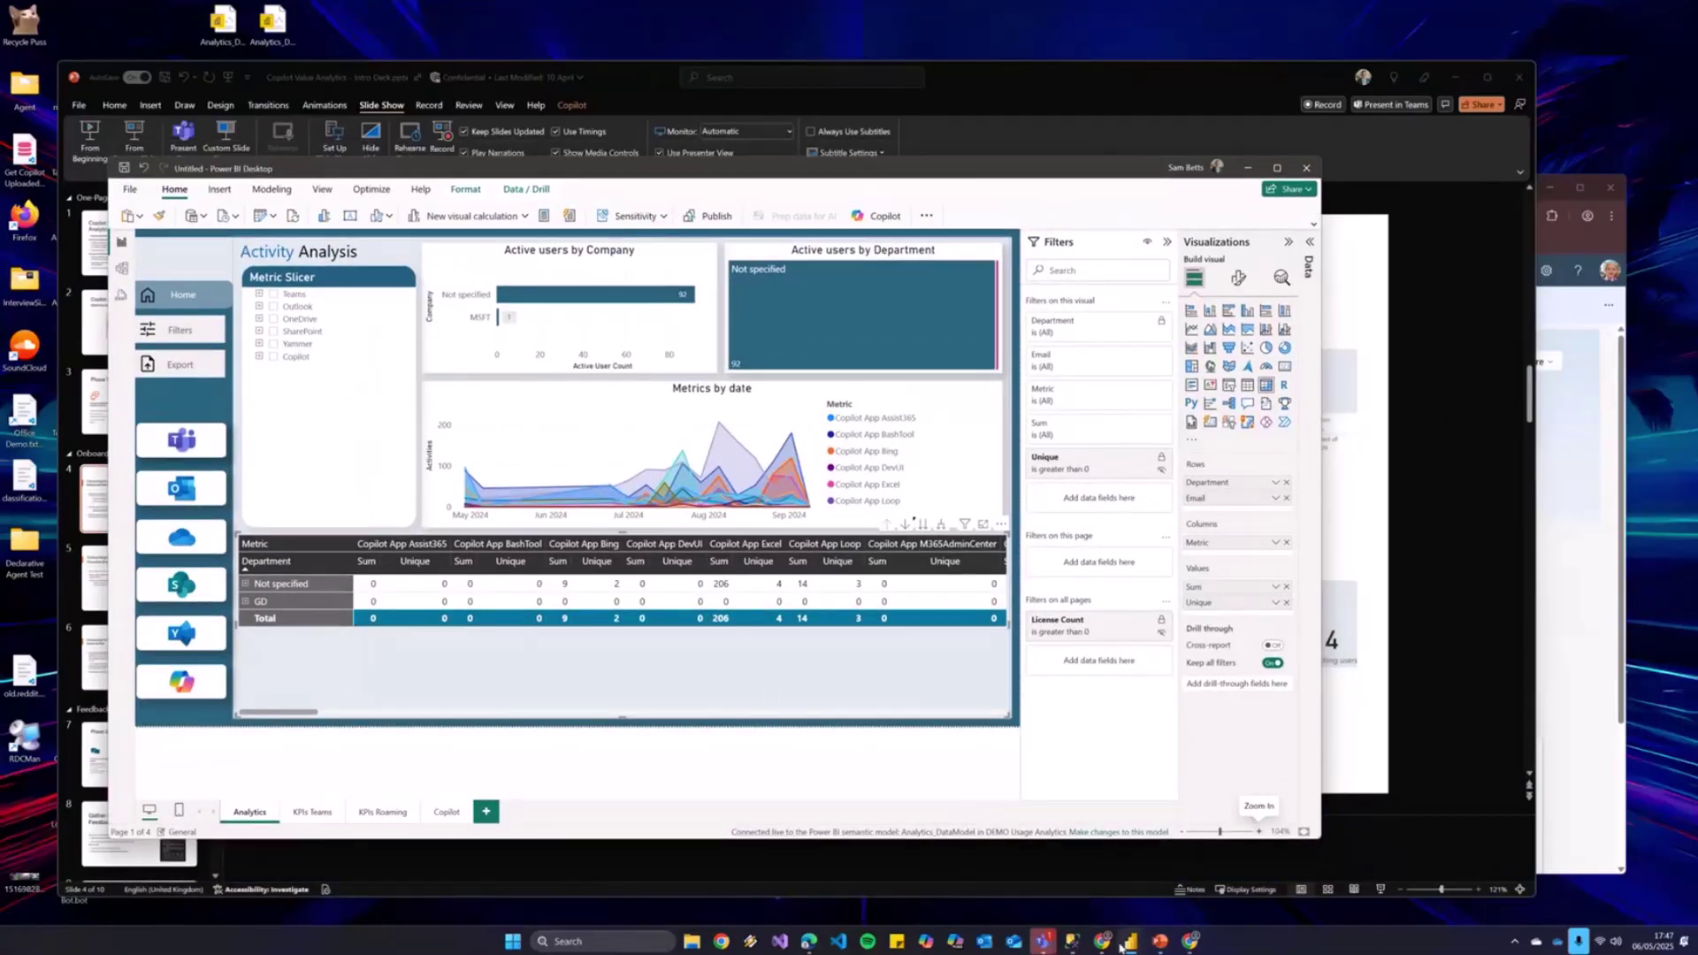
{"action": "mouse_move", "coordinate": [1104, 945]}
{"action": "mouse_move", "coordinate": [1191, 943]}
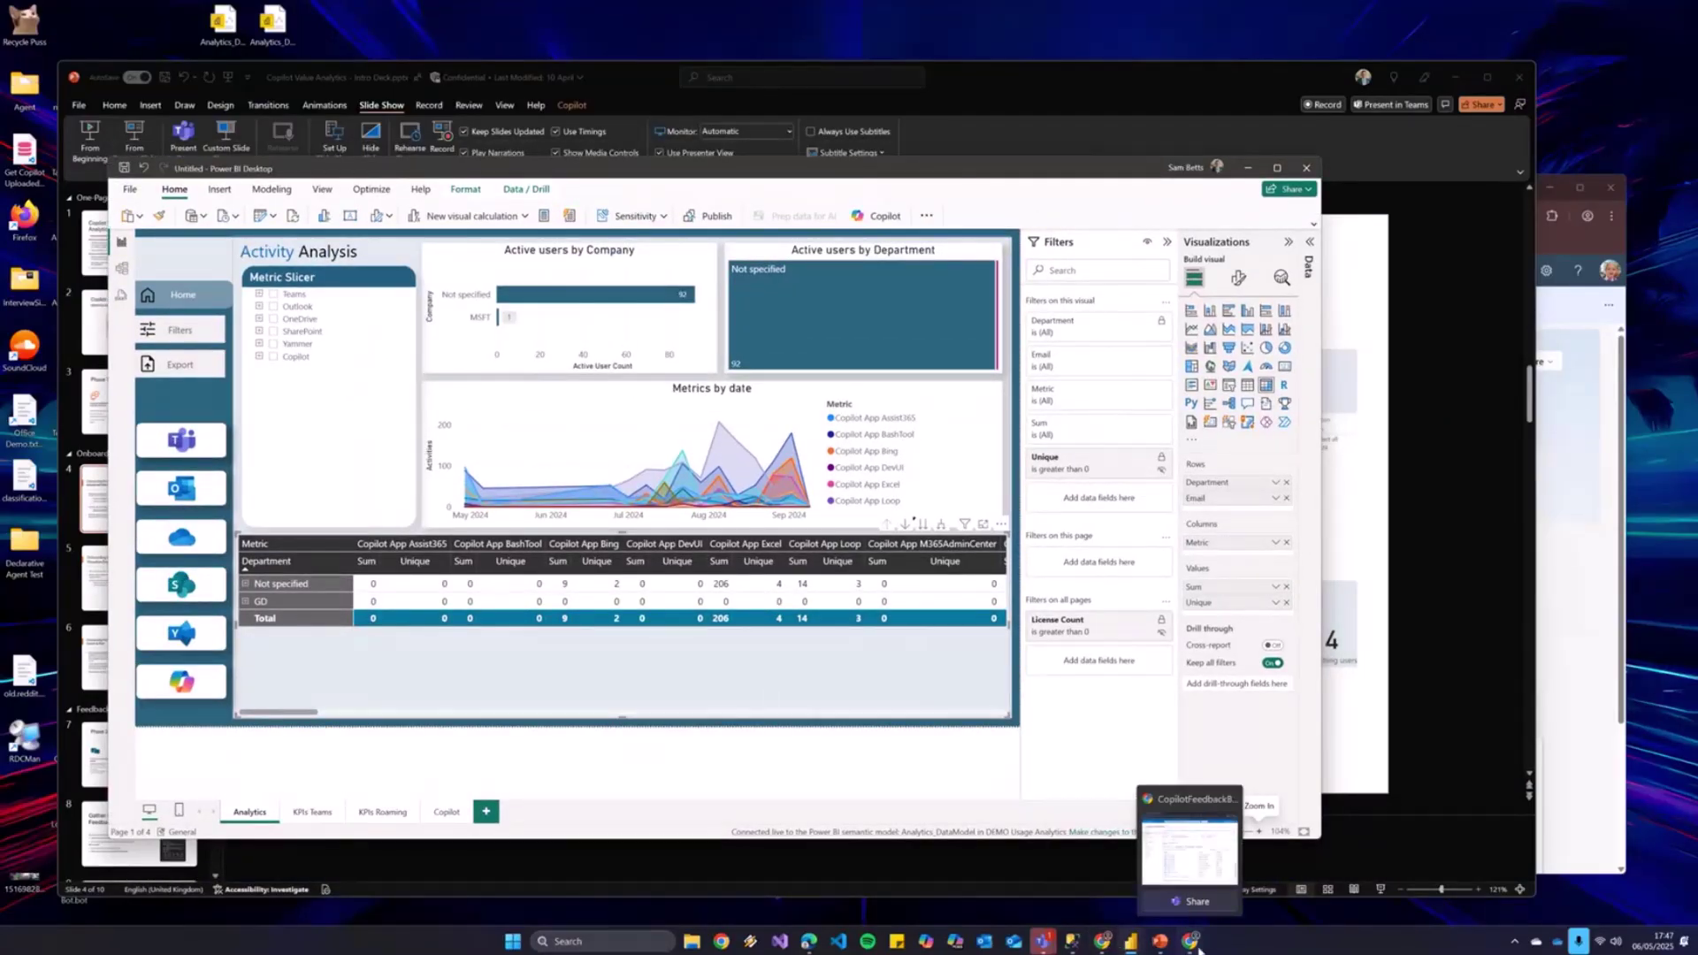
{"action": "left_click", "coordinate": [1194, 874]}
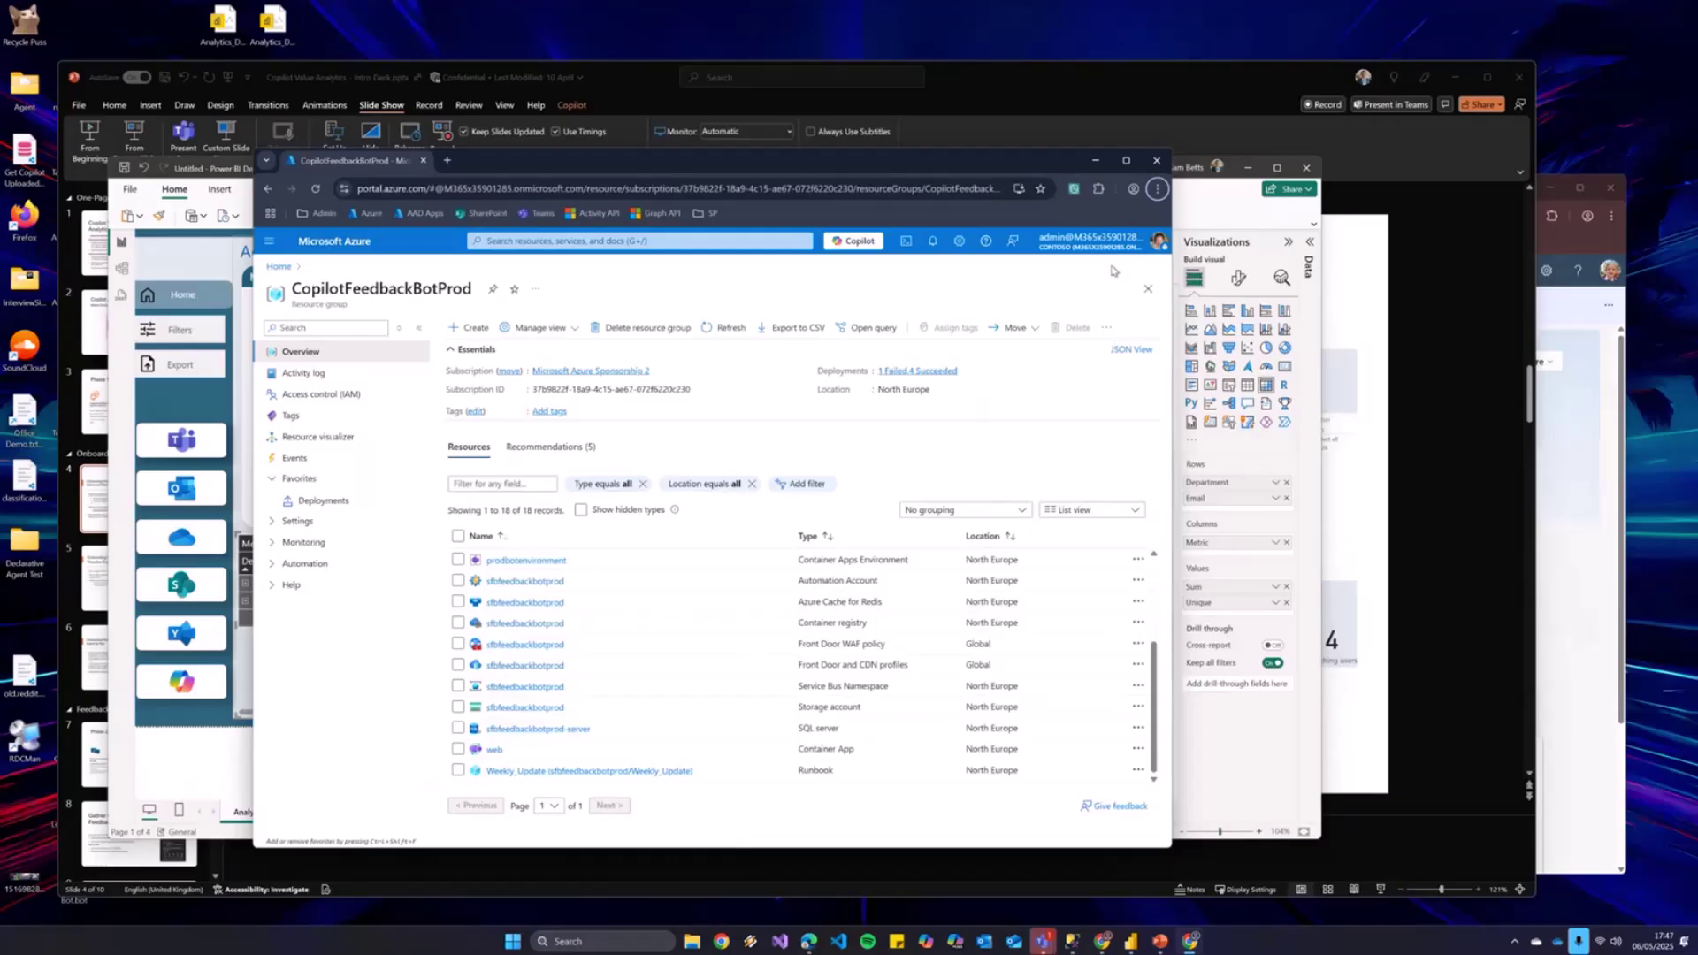
{"action": "left_click", "coordinate": [807, 937]}
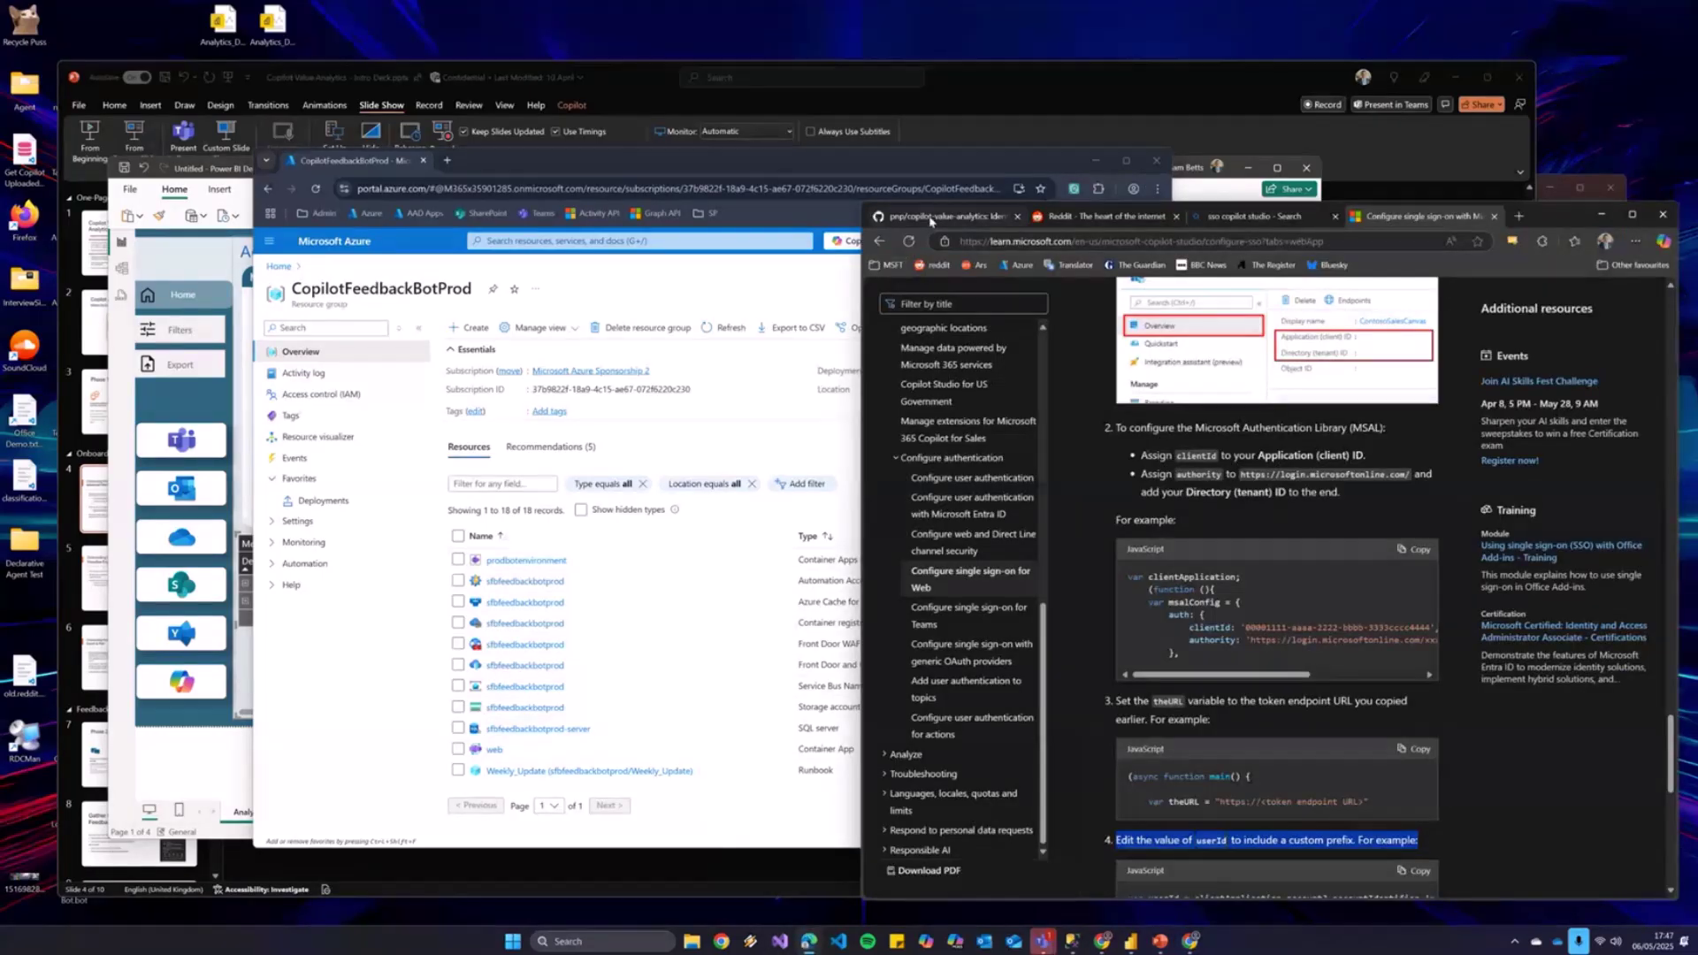
Switch to the copilot-value-analytics repository tab, select its URL and scroll the README
{"action": "left_click", "coordinate": [930, 221]}
{"action": "left_click", "coordinate": [1020, 242]}
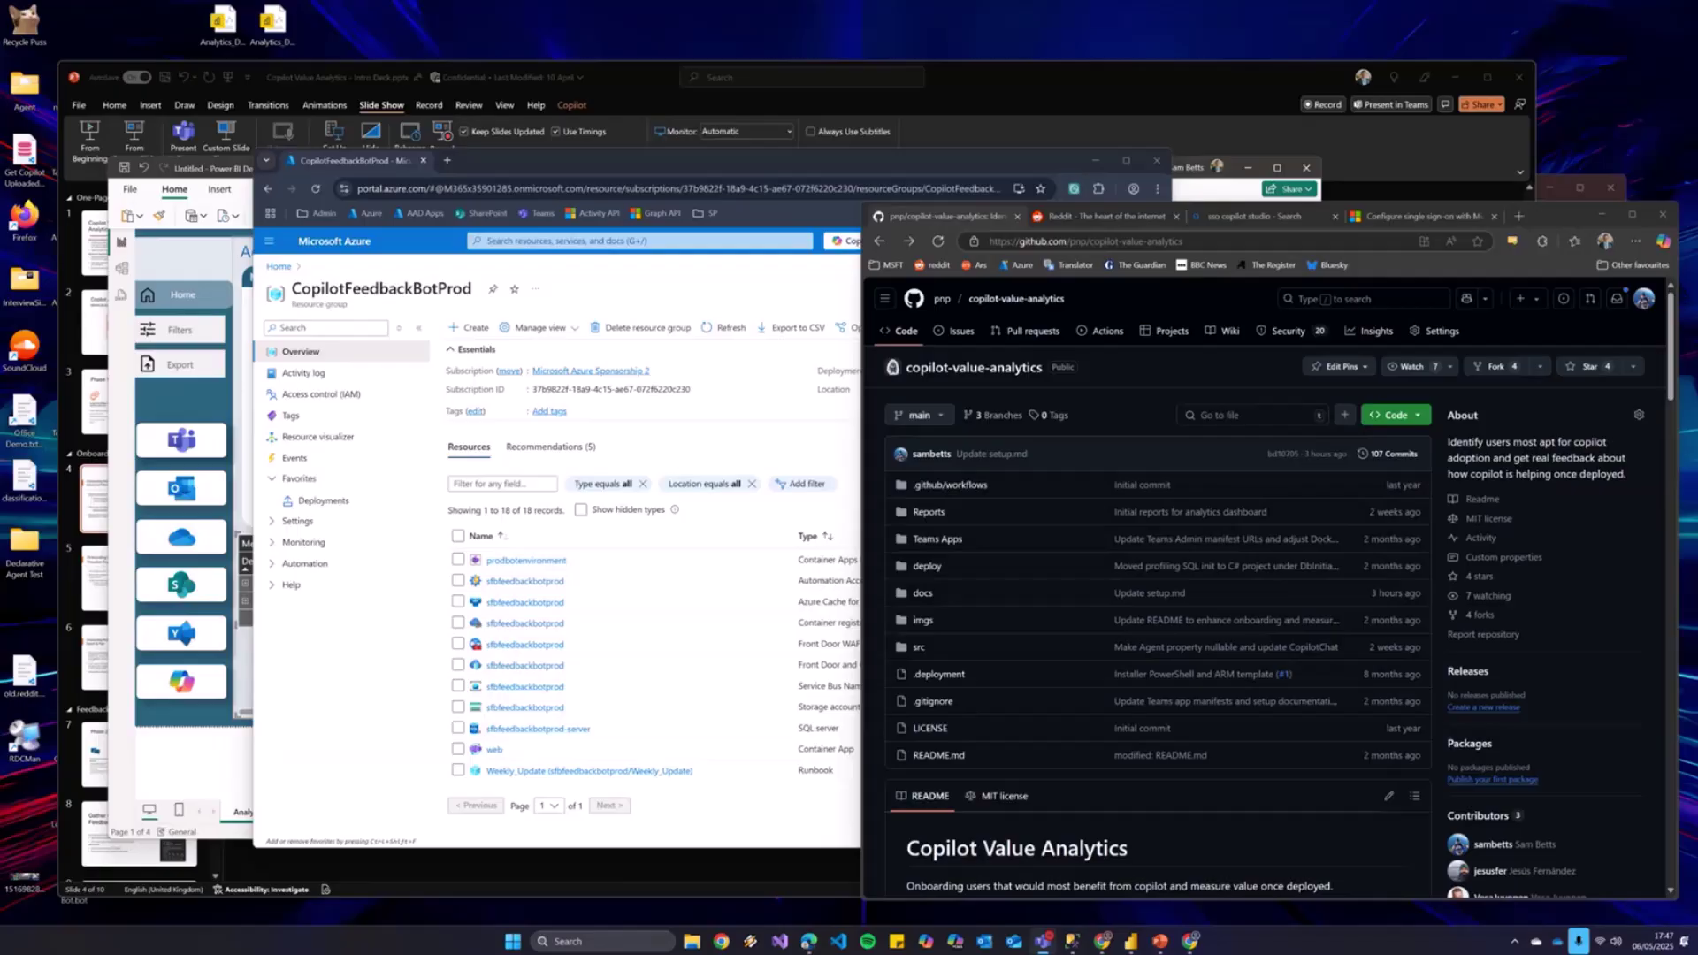
{"action": "scroll", "coordinate": [1196, 713], "scroll_direction": "down", "scroll_amount": 15}
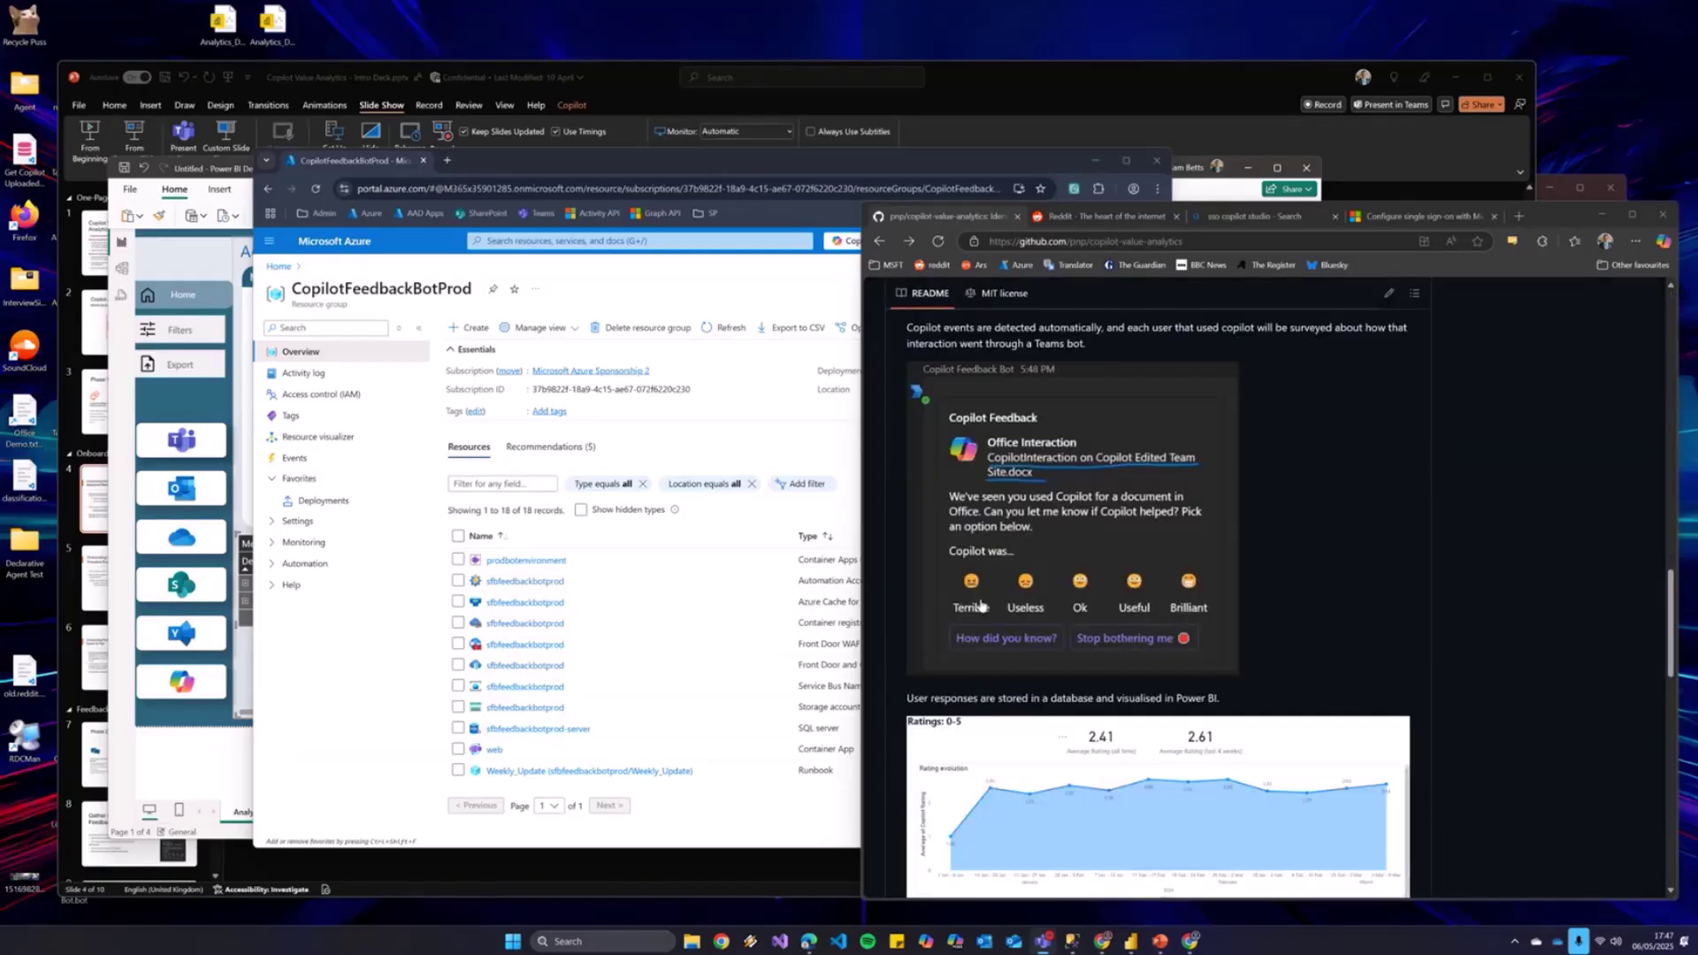
{"action": "scroll", "coordinate": [1149, 636], "scroll_direction": "down", "scroll_amount": 5}
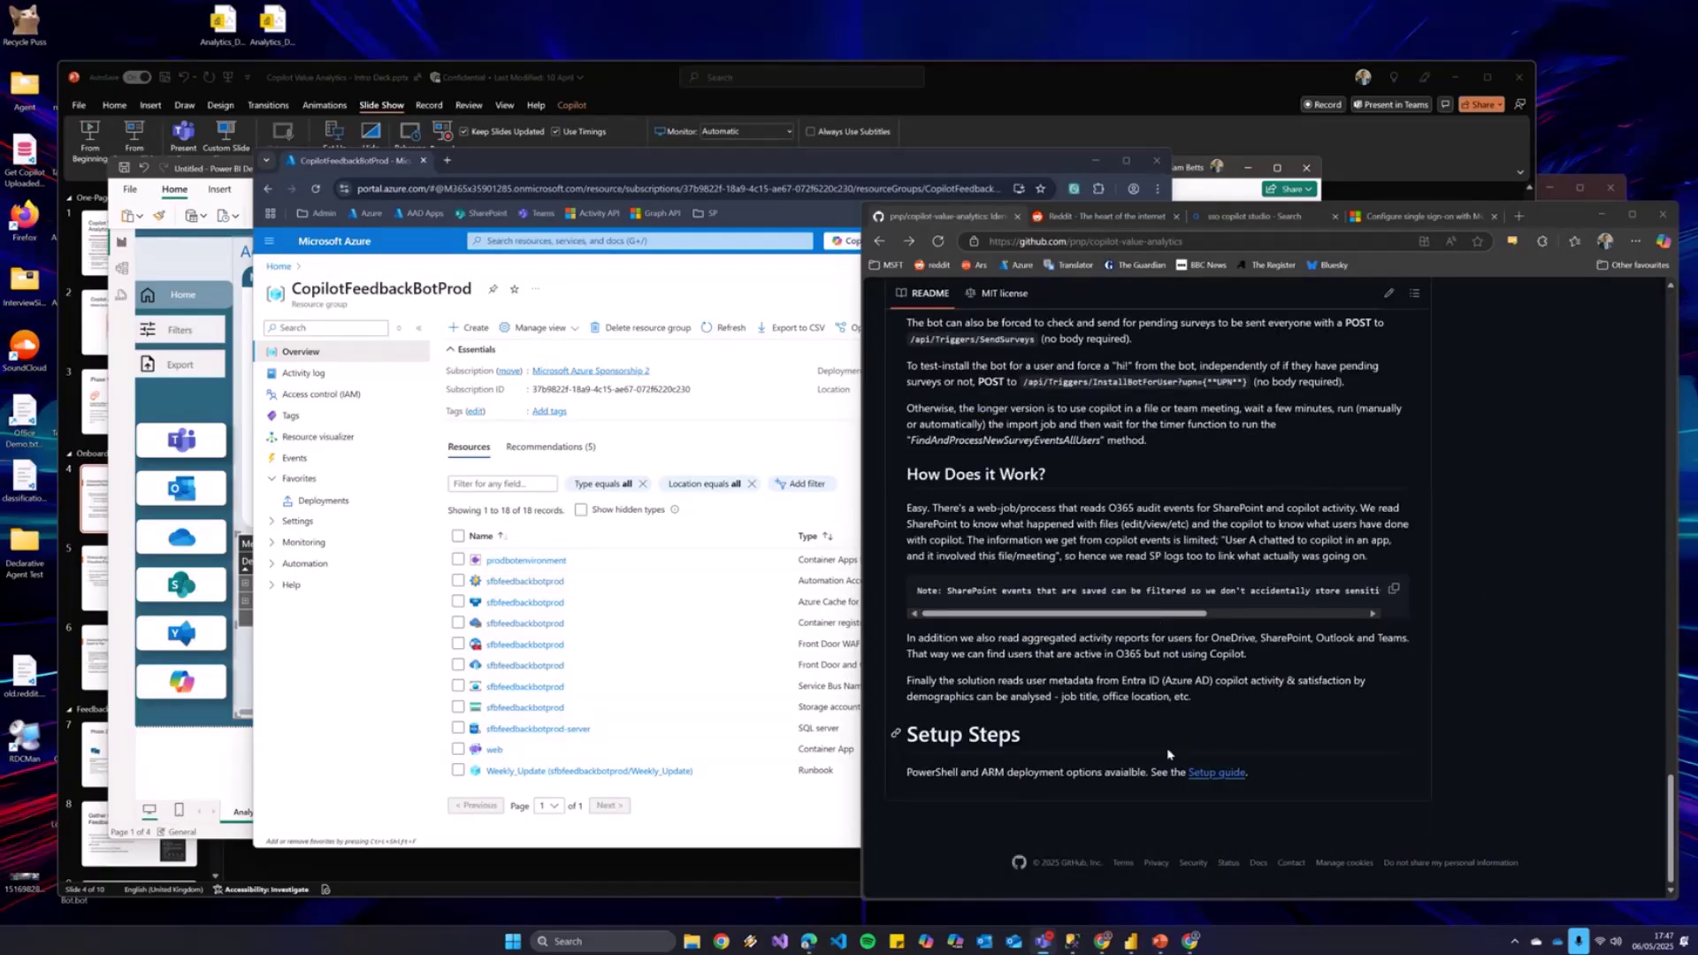
Open docs/setup.md and read its reply URL, Teams deployment and Docker build sections
{"action": "left_click", "coordinate": [1219, 773]}
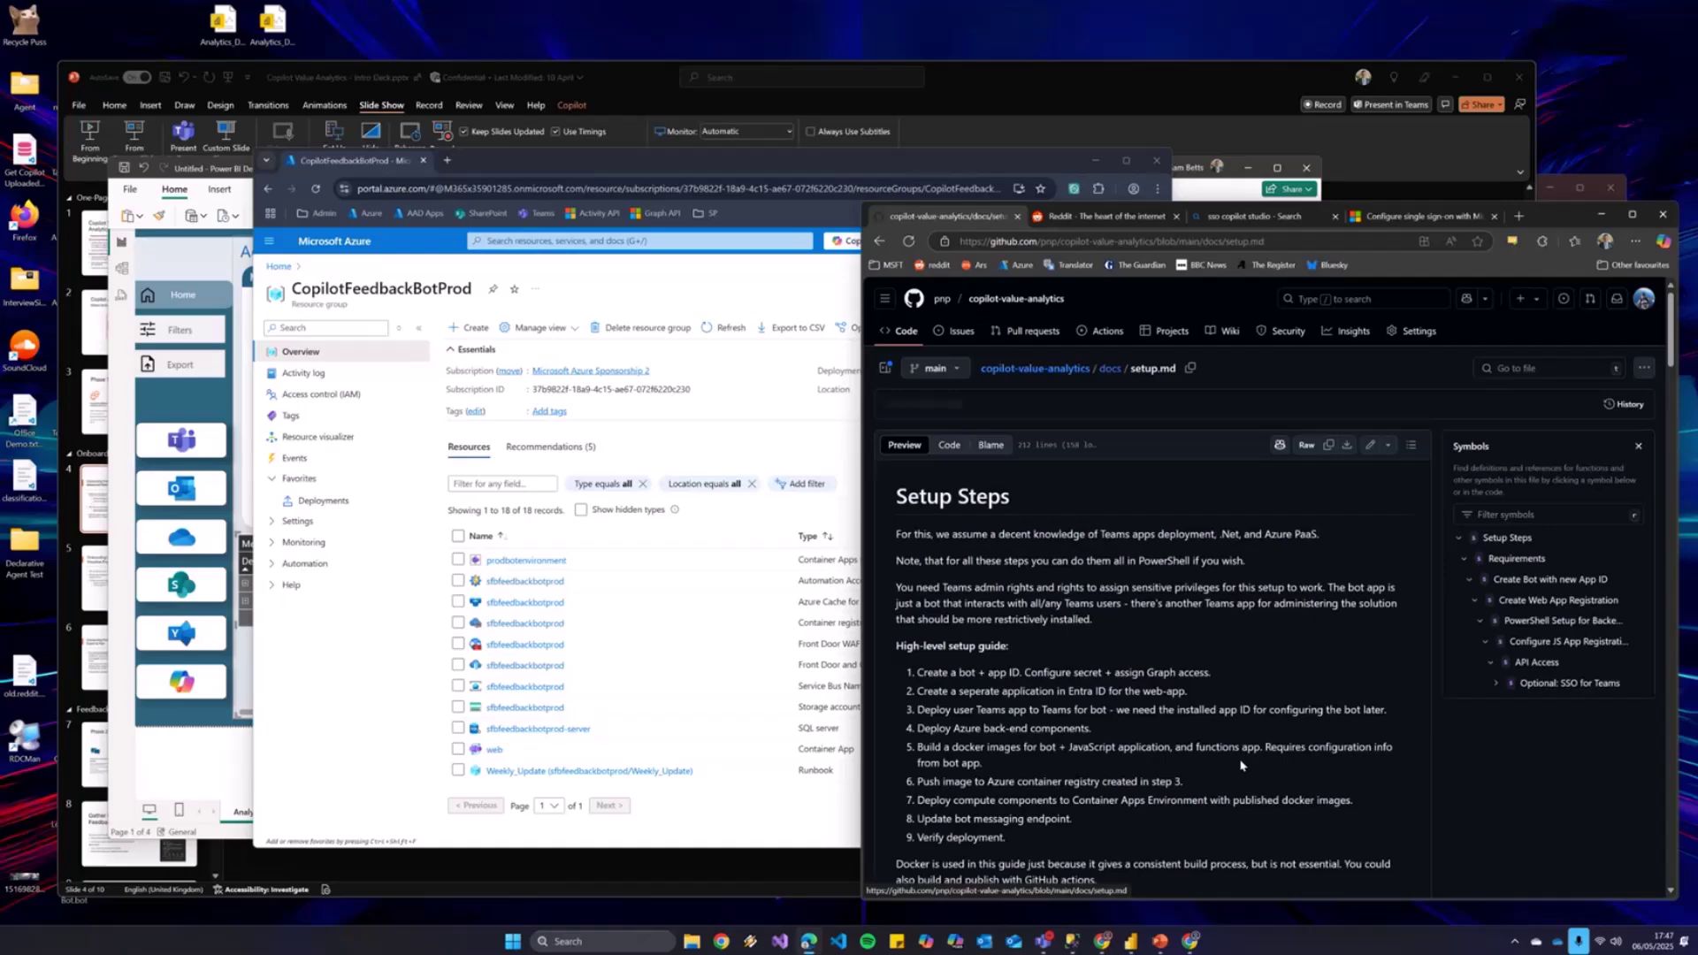
{"action": "scroll", "coordinate": [1138, 629], "scroll_direction": "down", "scroll_amount": 20}
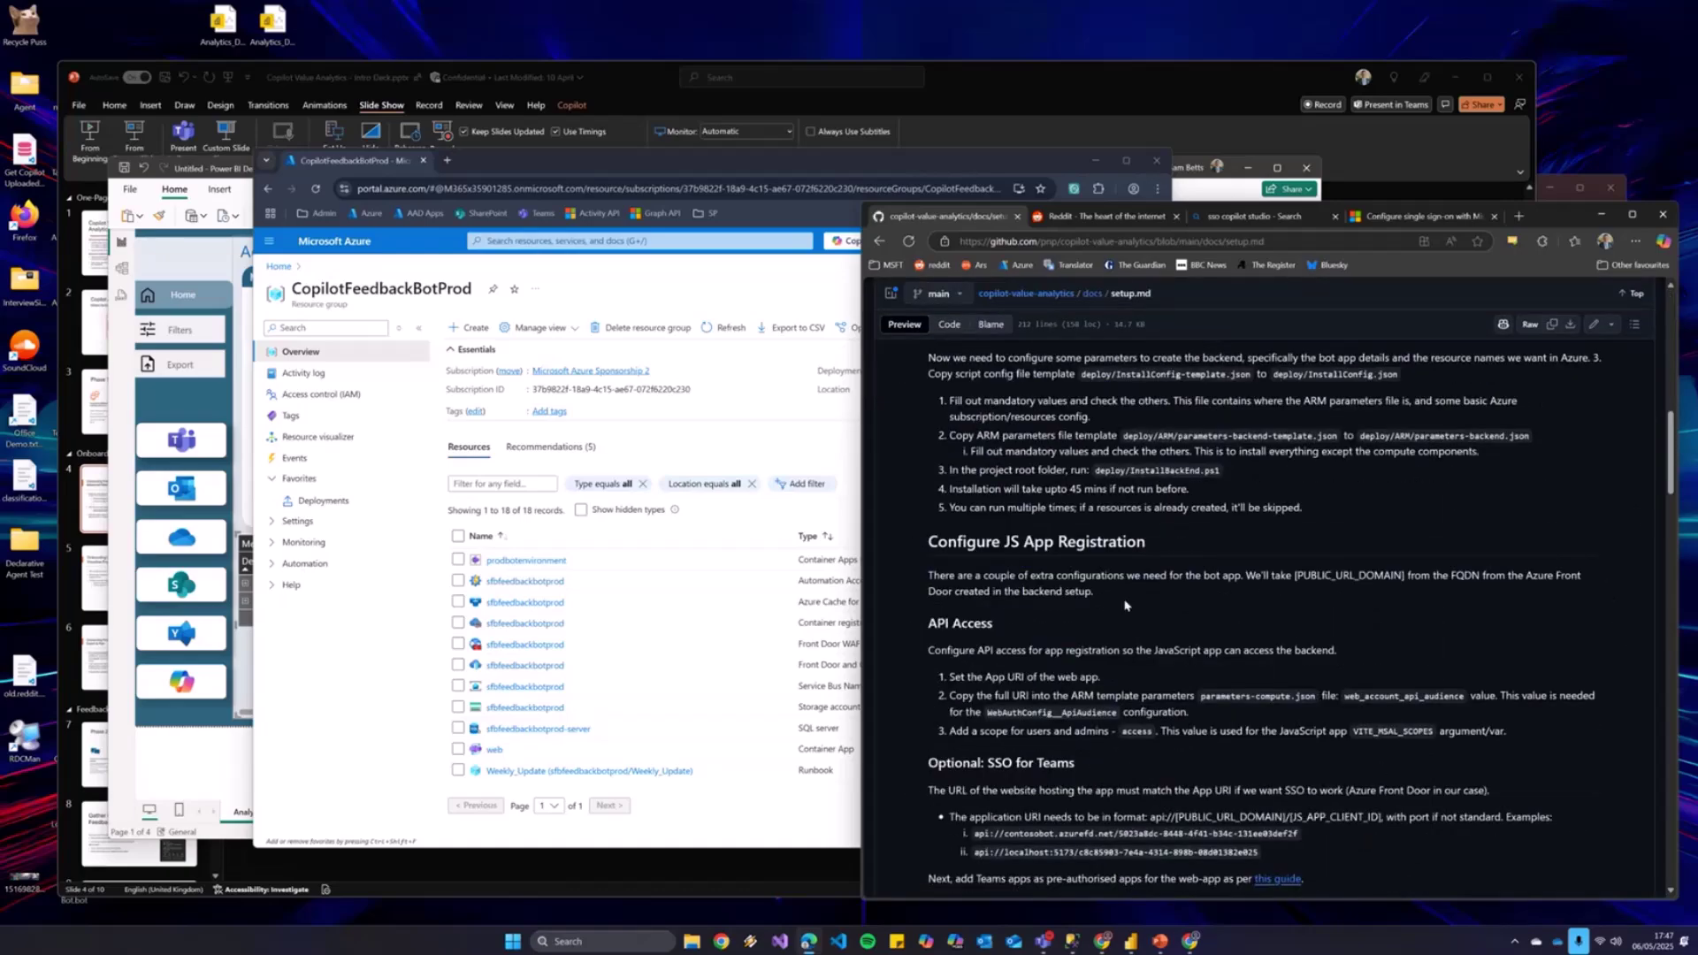
{"action": "scroll", "coordinate": [1168, 653], "scroll_direction": "up", "scroll_amount": 8}
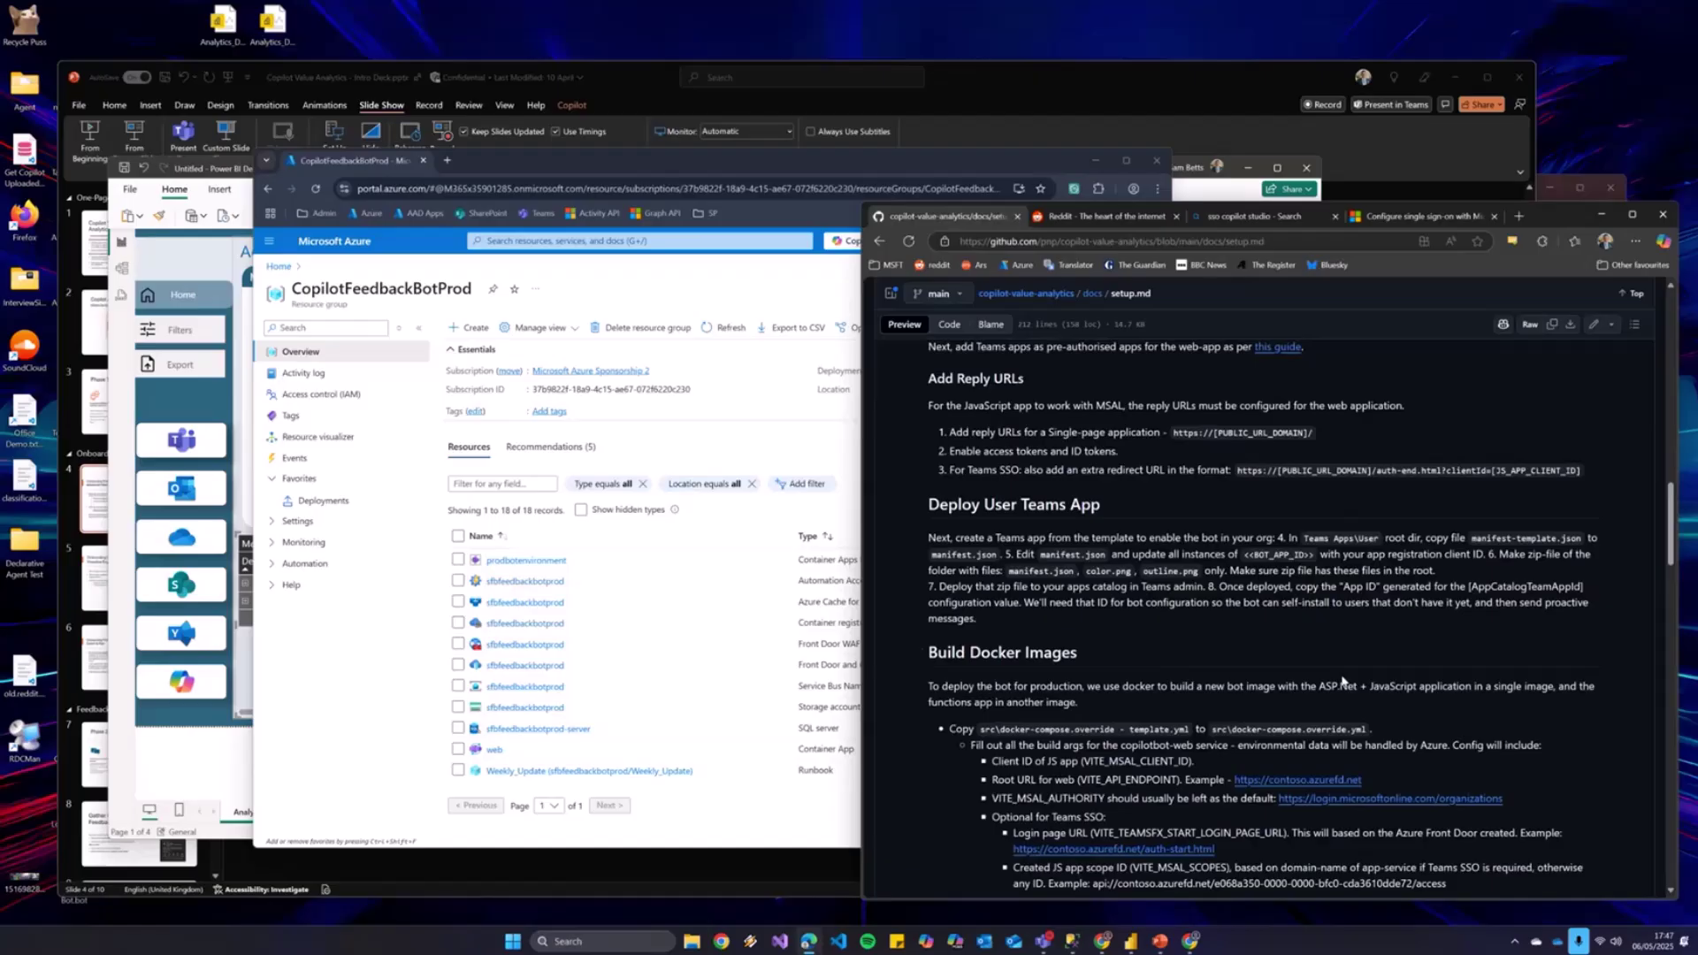
Open the DB SQL database in CopilotFeedbackBotProd, then show its tables in SSMS
{"action": "left_click", "coordinate": [818, 460]}
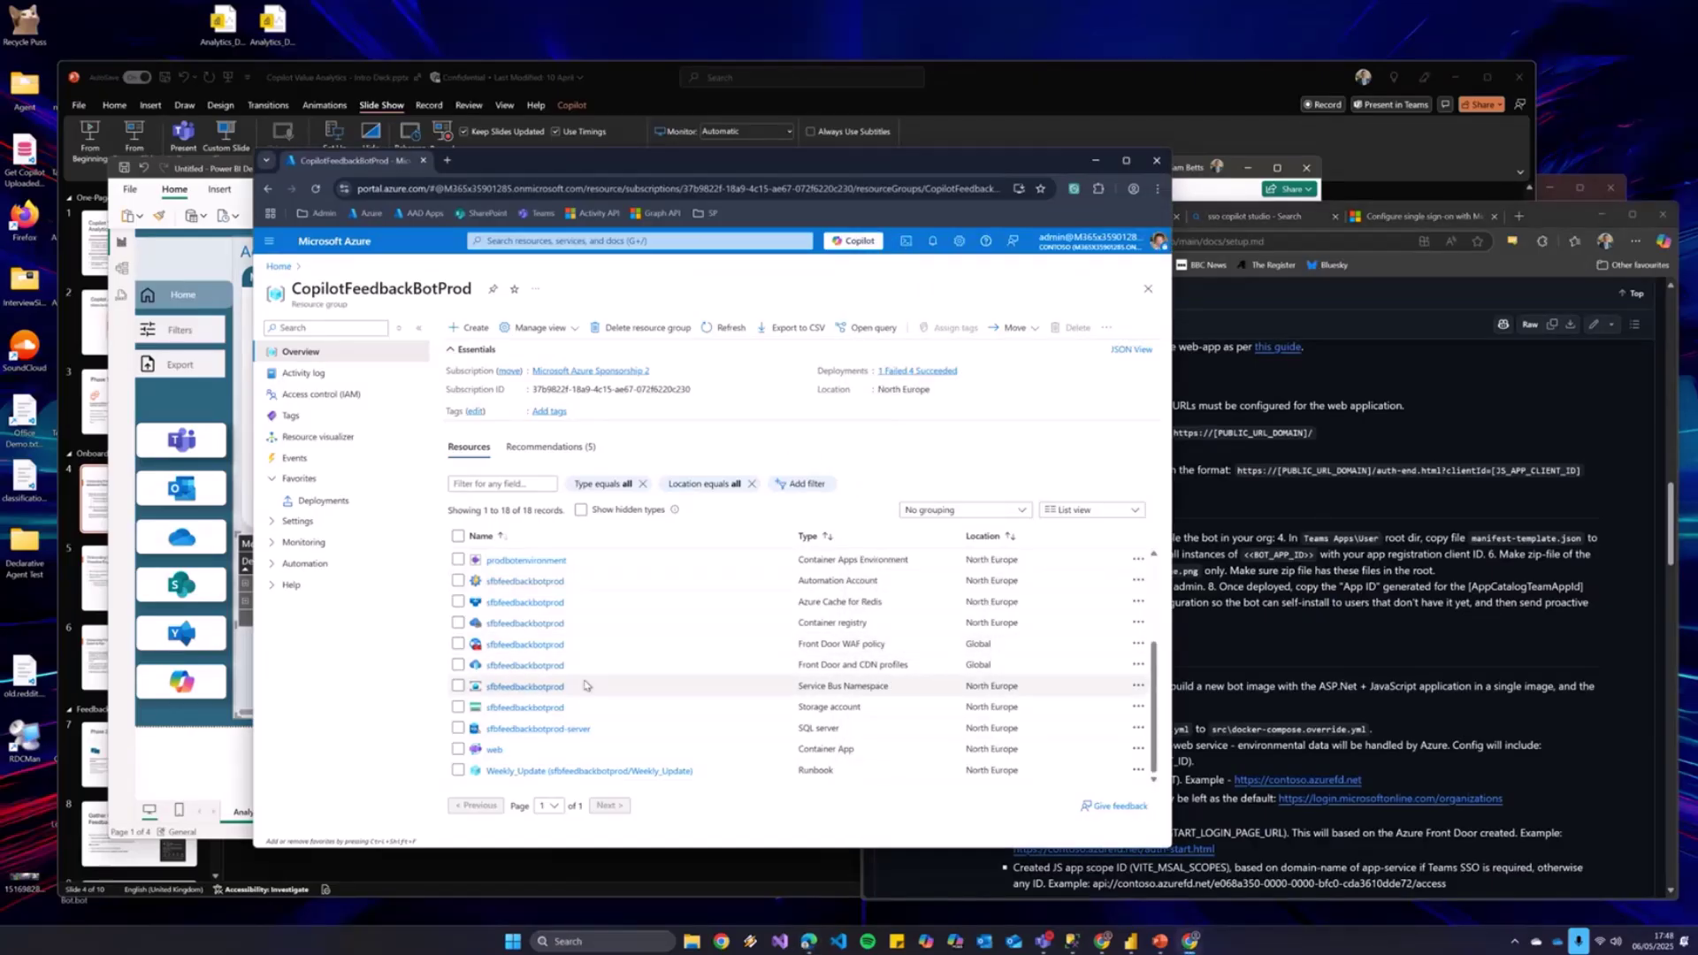
{"action": "scroll", "coordinate": [582, 676], "scroll_direction": "up", "scroll_amount": 3}
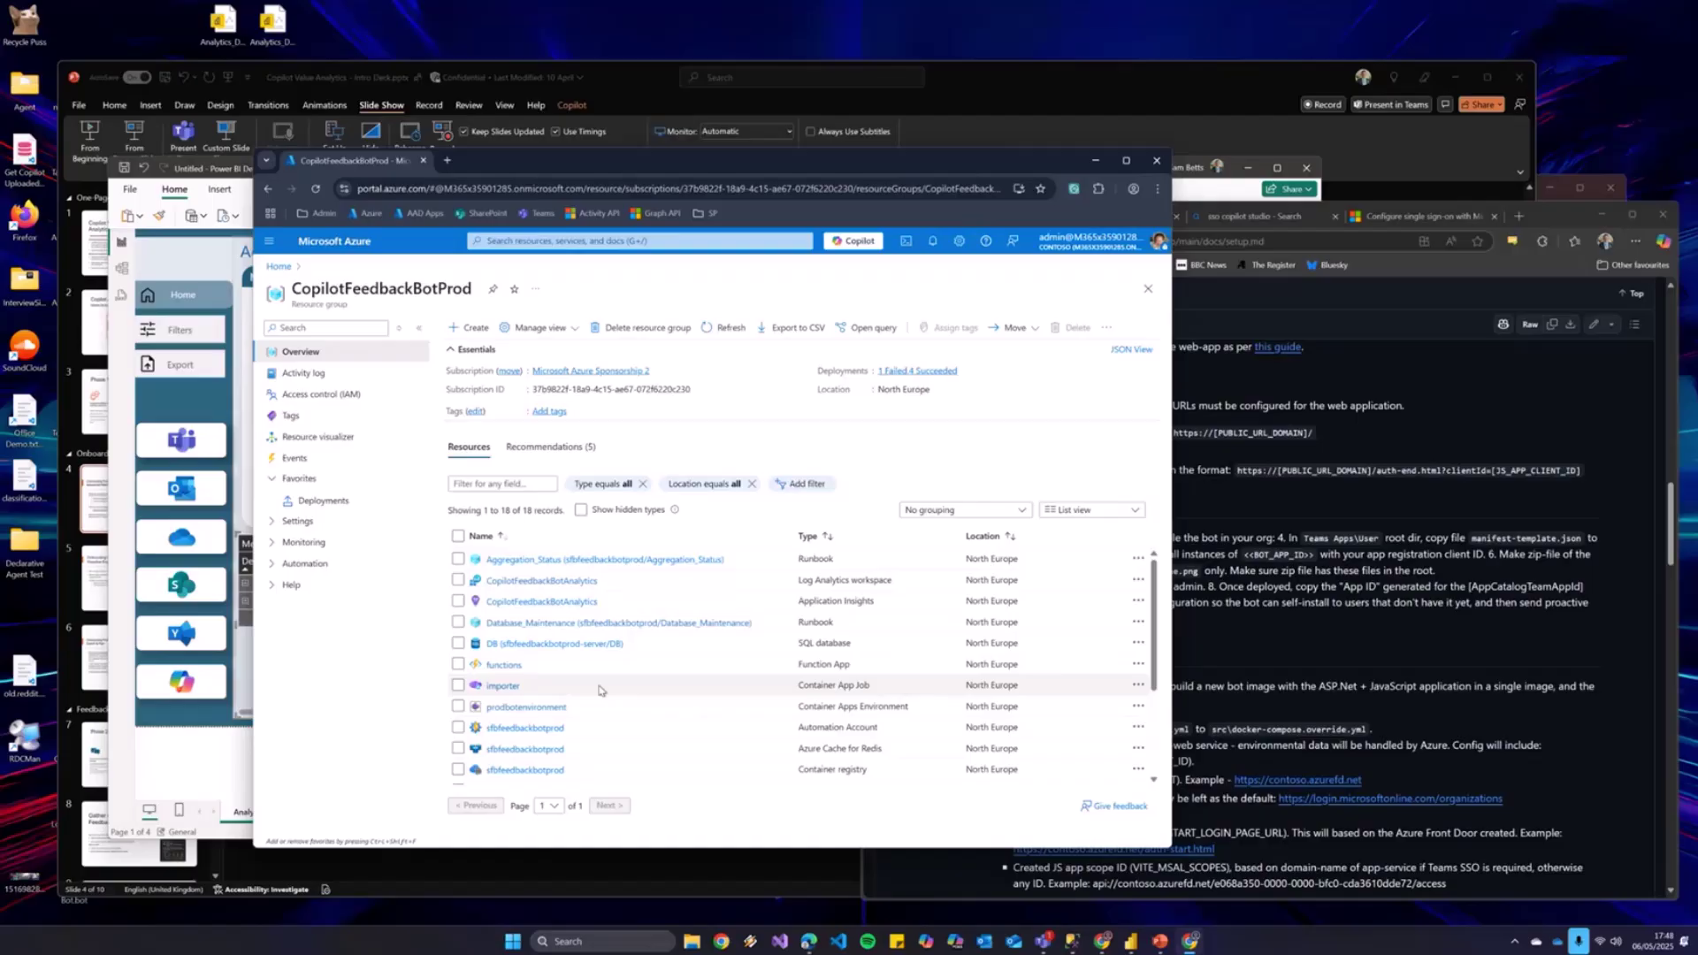
{"action": "left_click", "coordinate": [557, 644]}
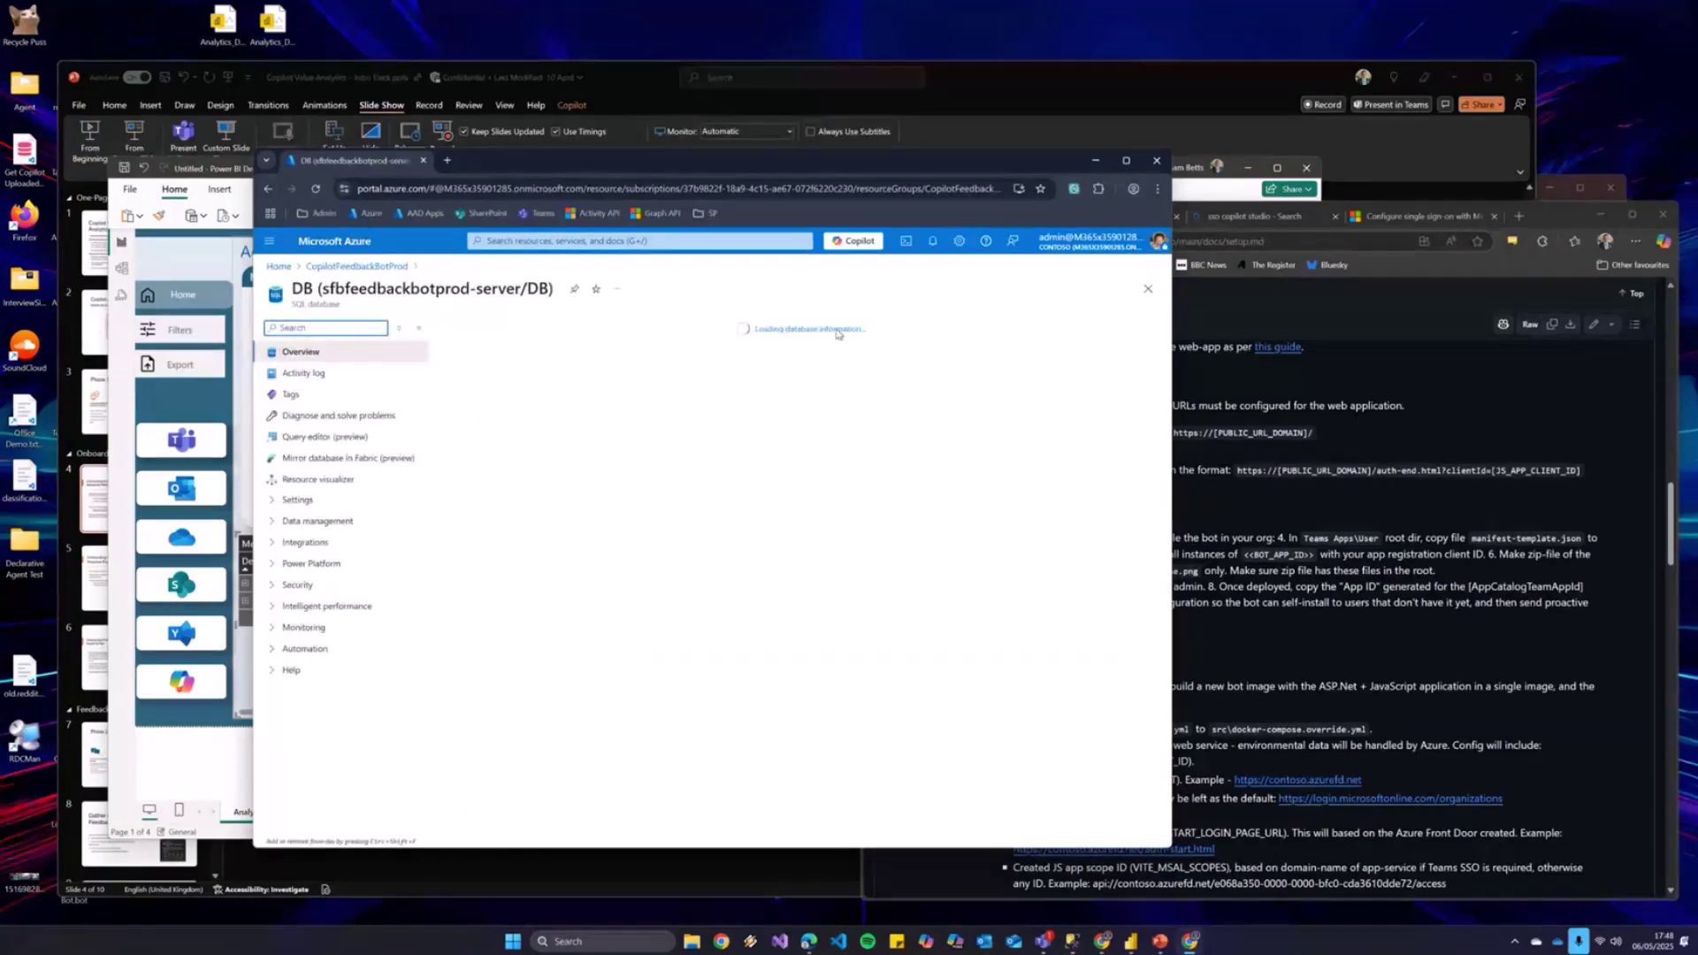
{"action": "double_click", "coordinate": [539, 290]}
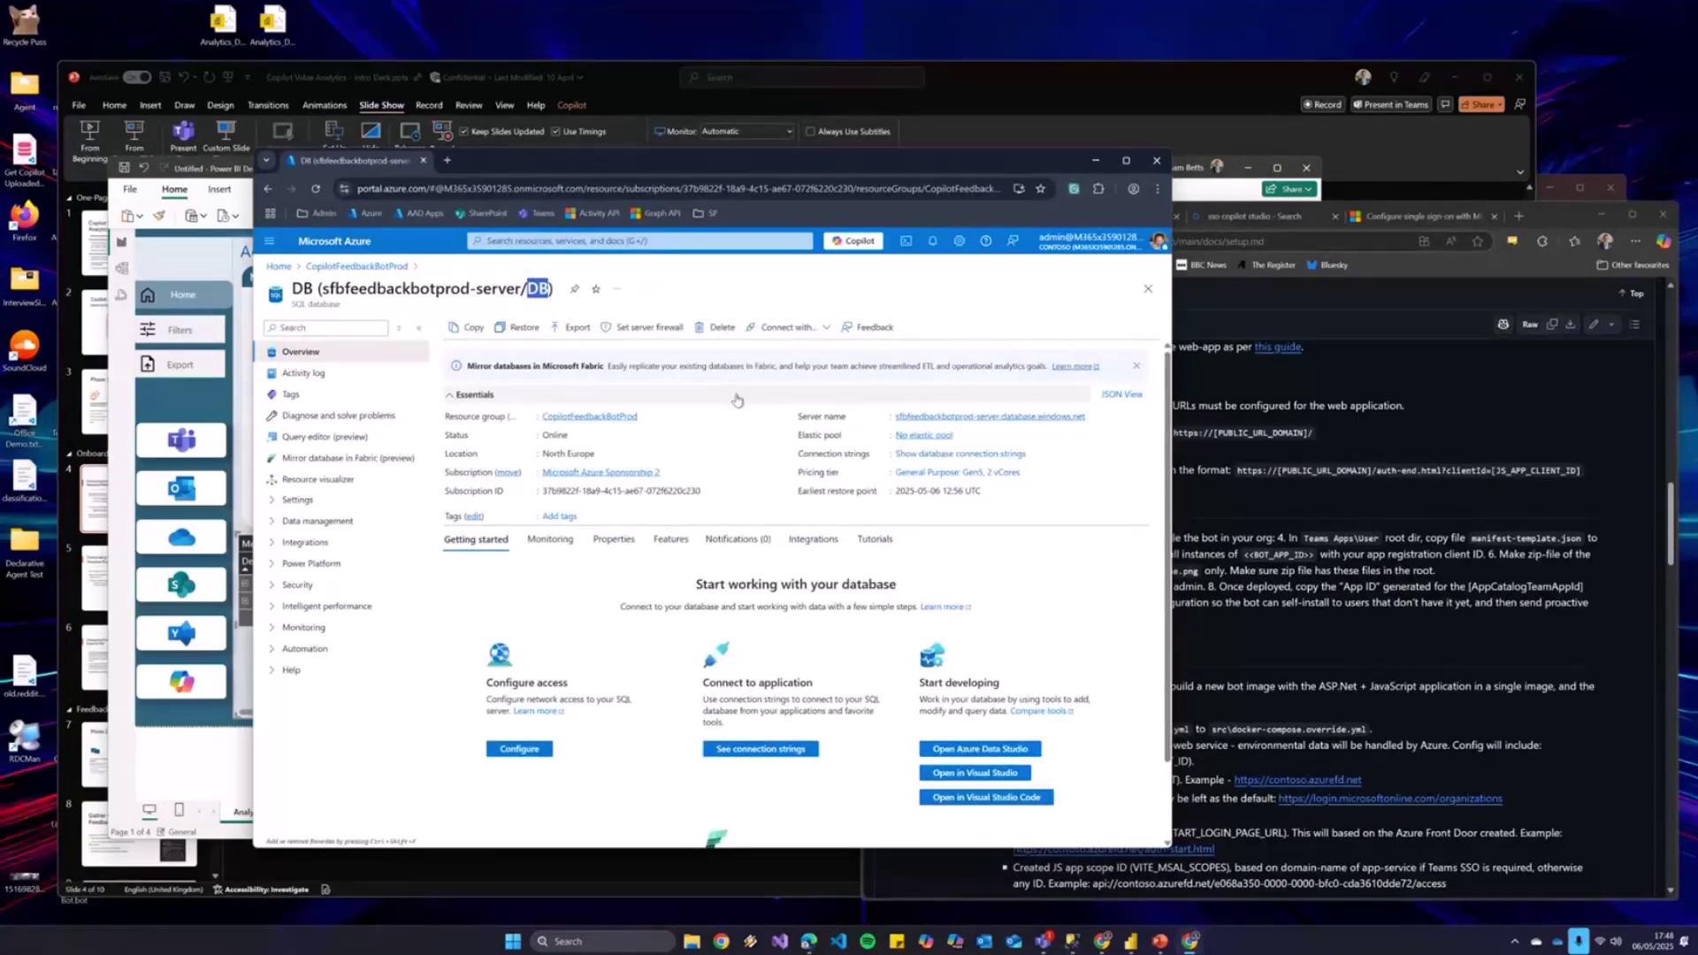
{"action": "mouse_move", "coordinate": [1095, 414]}
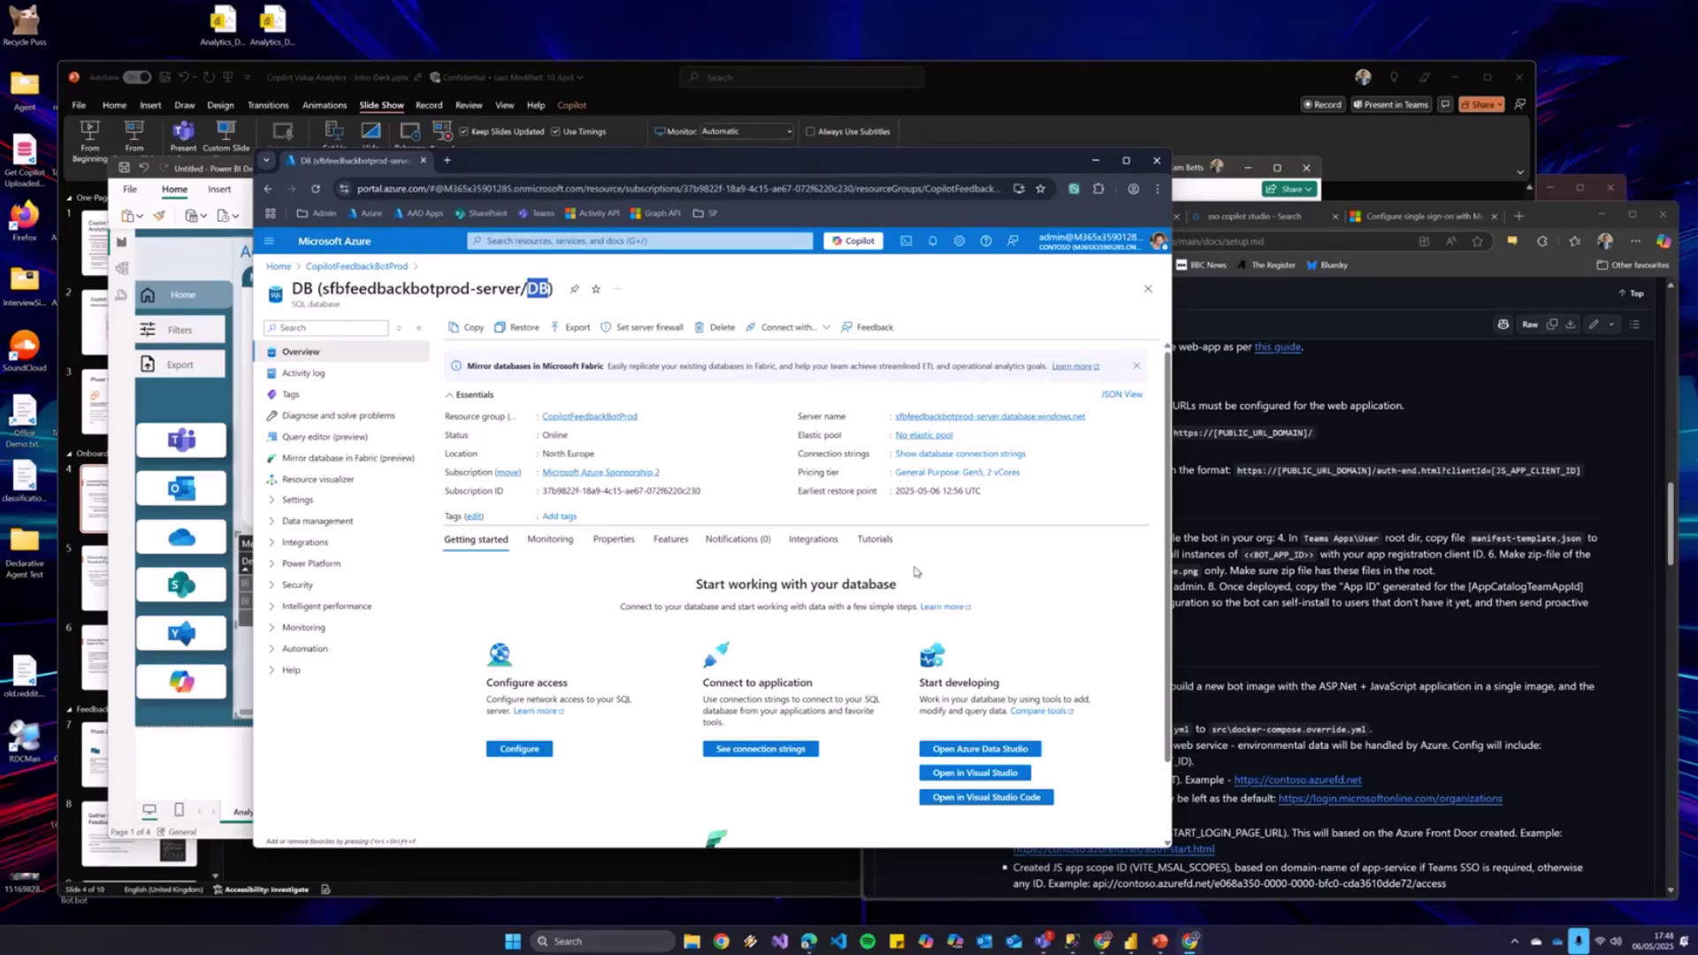
{"action": "left_click", "coordinate": [1072, 941]}
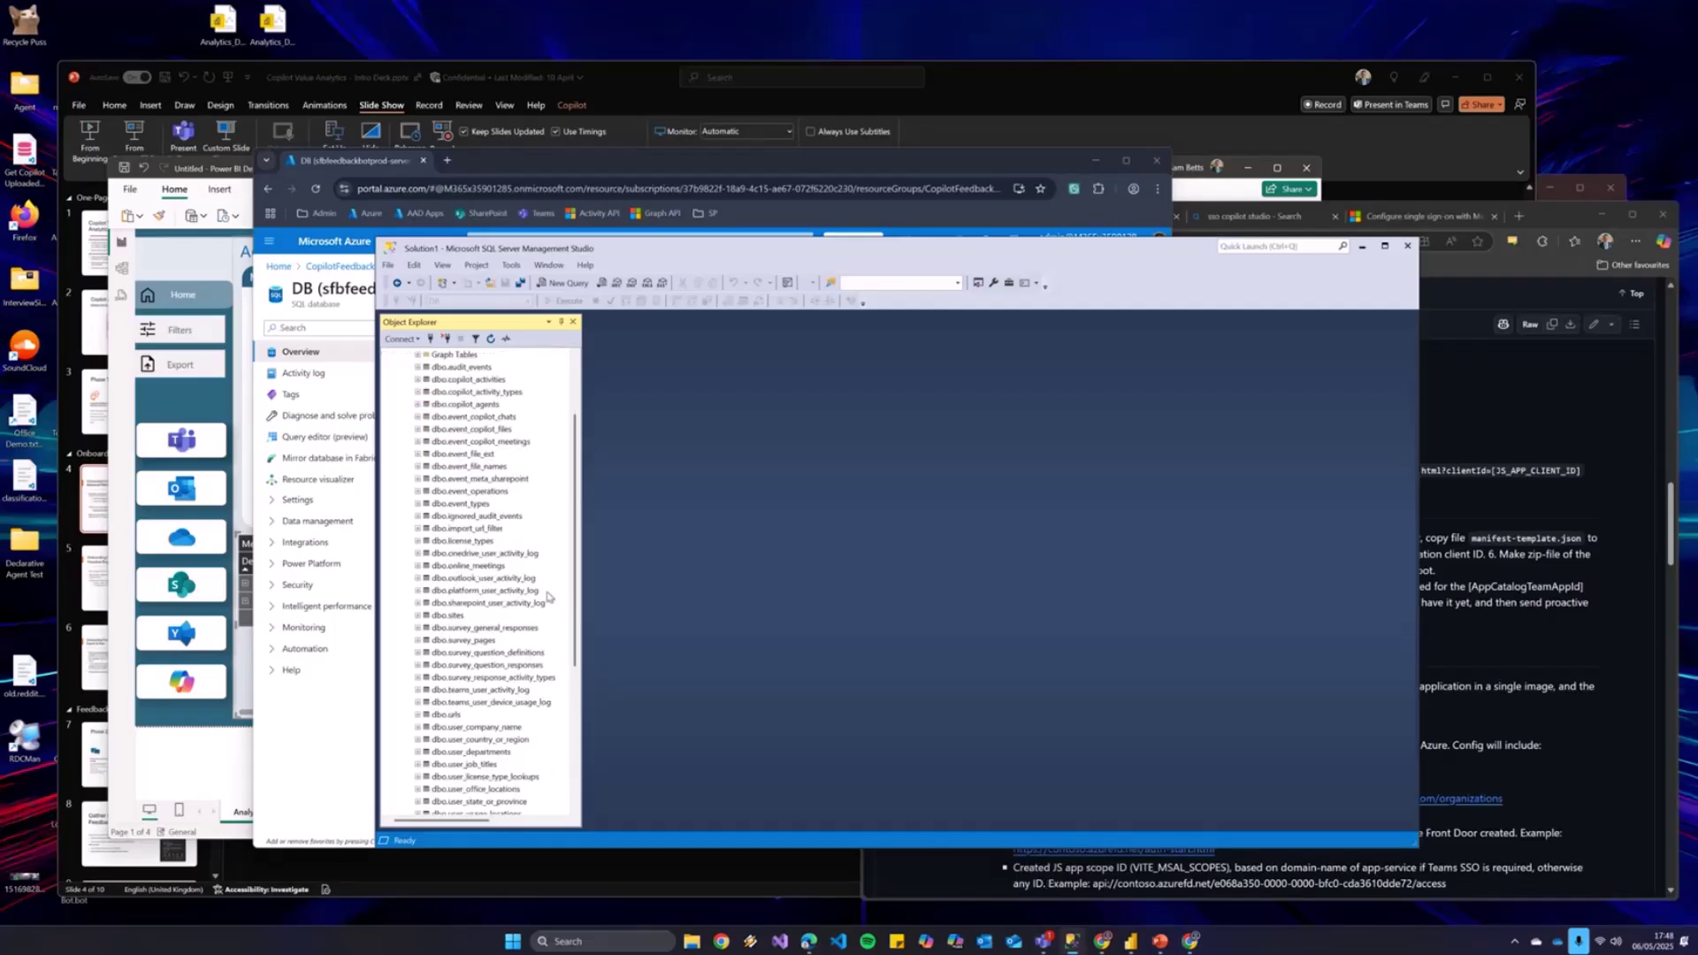
Maximize the Power BI report window and go to its Filter Settings page
{"action": "left_click", "coordinate": [212, 777]}
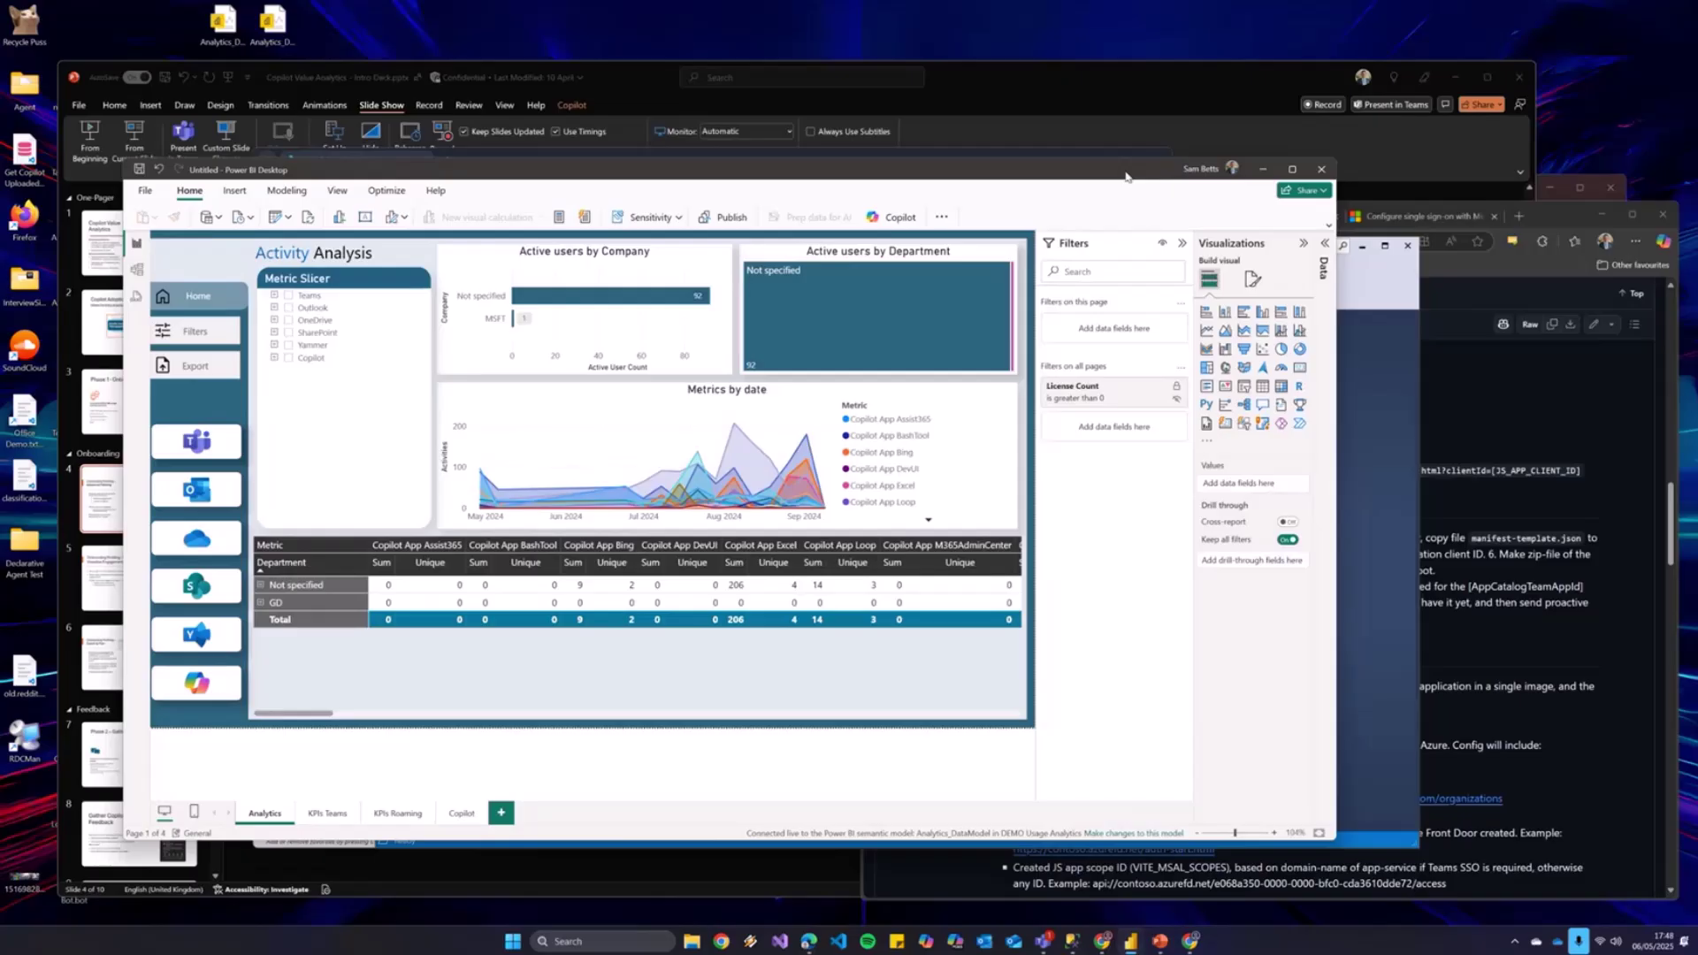
{"action": "left_click_drag", "start_coordinate": [1126, 177], "coordinate": [1205, 161]}
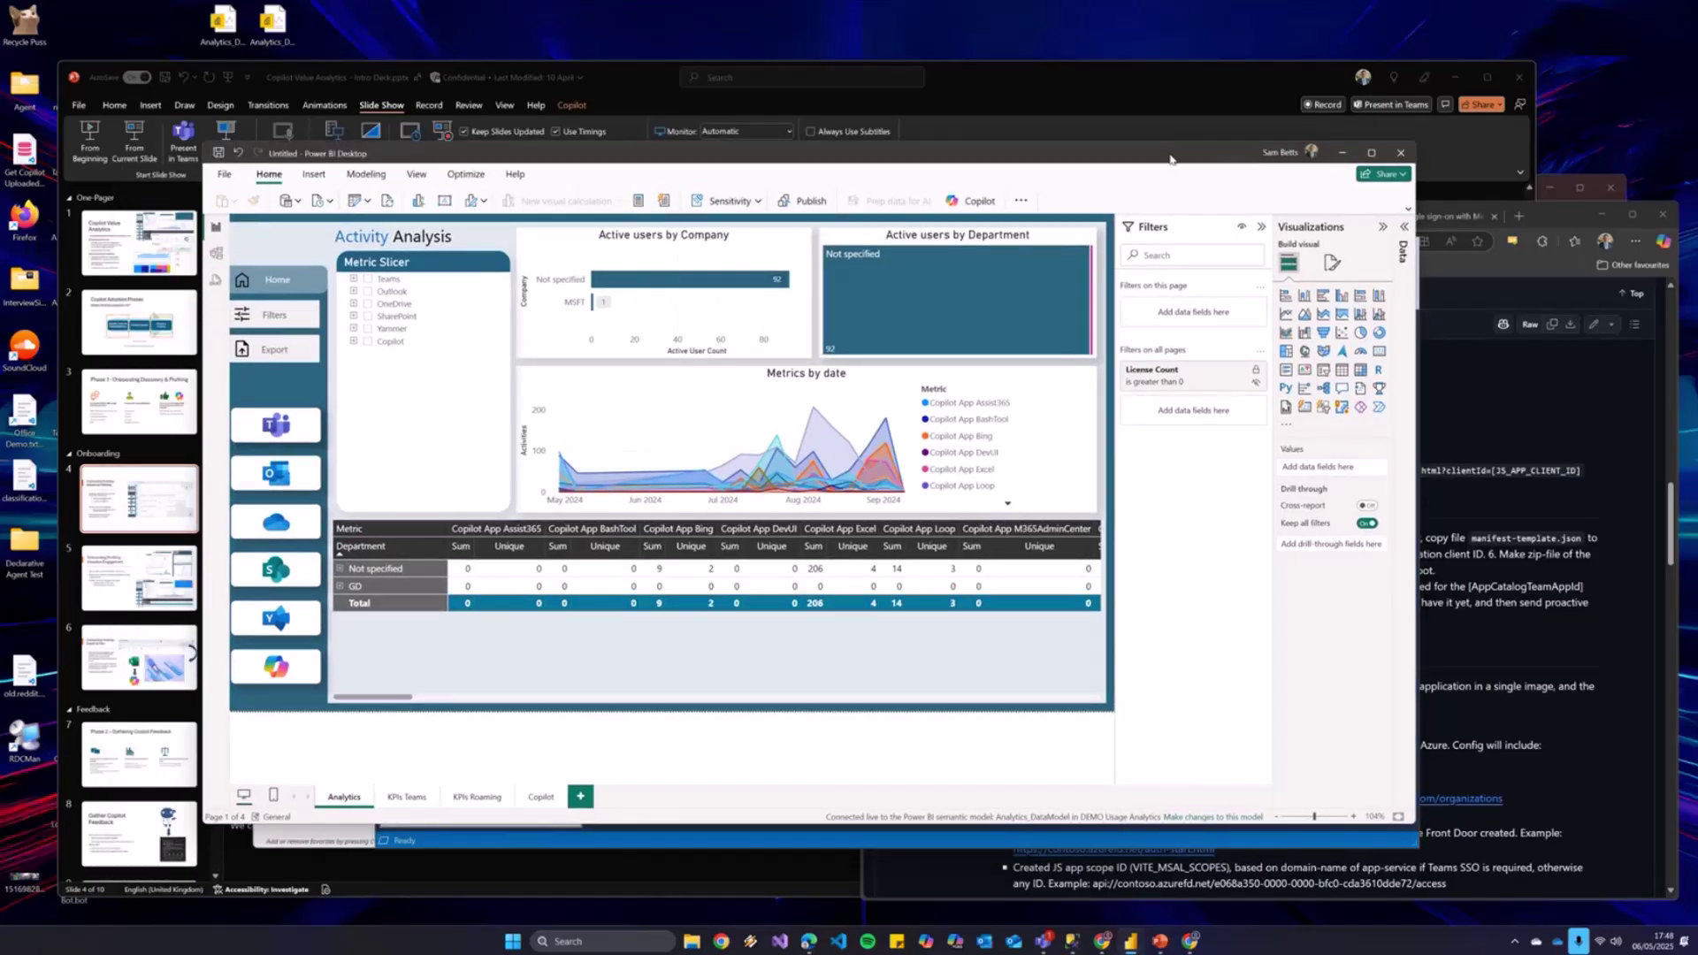
{"action": "double_click", "coordinate": [1170, 158]}
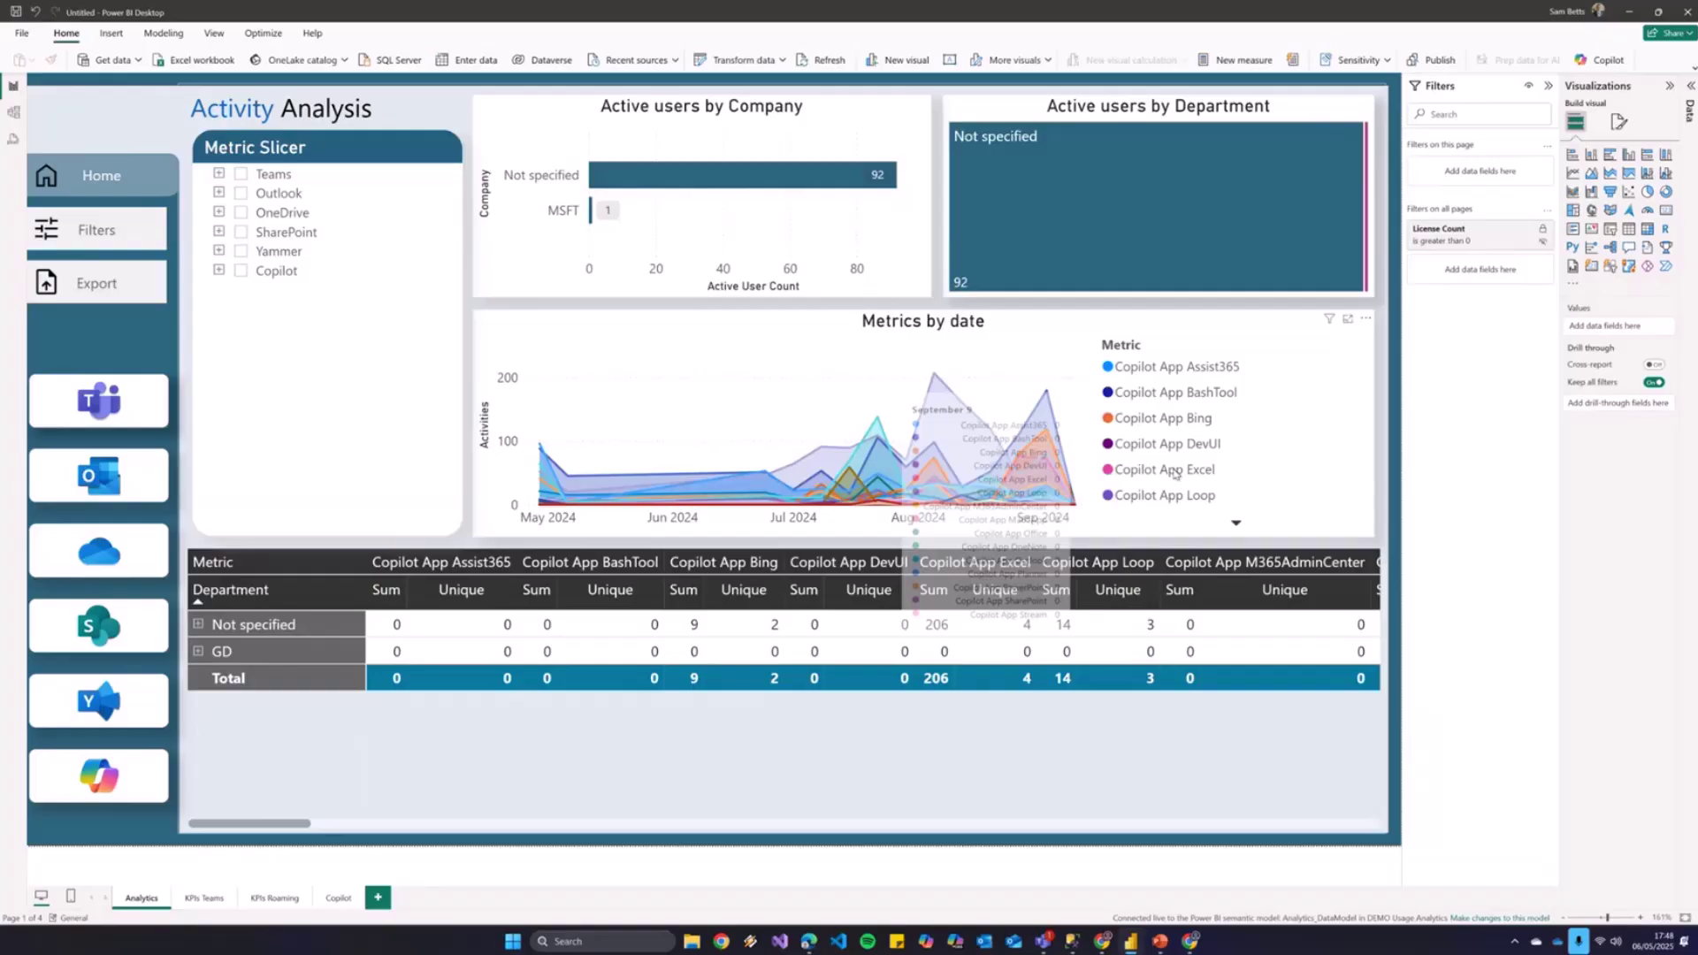
{"action": "left_click", "coordinate": [119, 238], "text": "ctrl"}
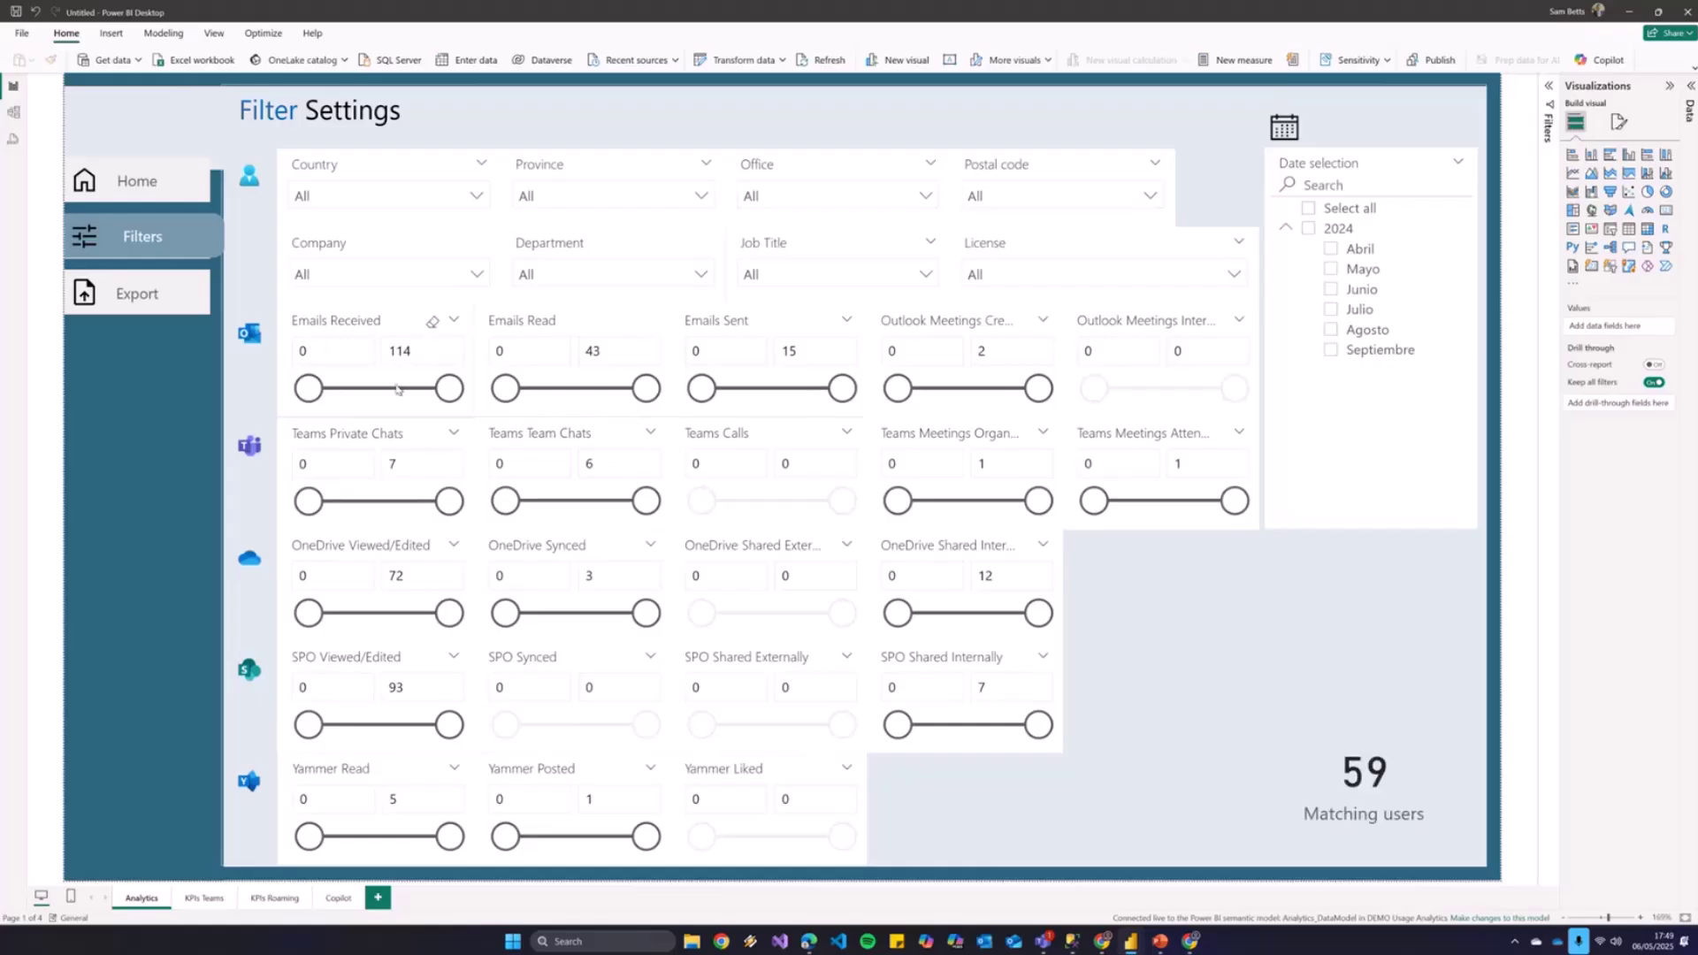
Set the Emails Received minimum to 32 and the SPO Viewed/Edited minimum to 25
{"action": "left_click_drag", "start_coordinate": [308, 388], "coordinate": [380, 390]}
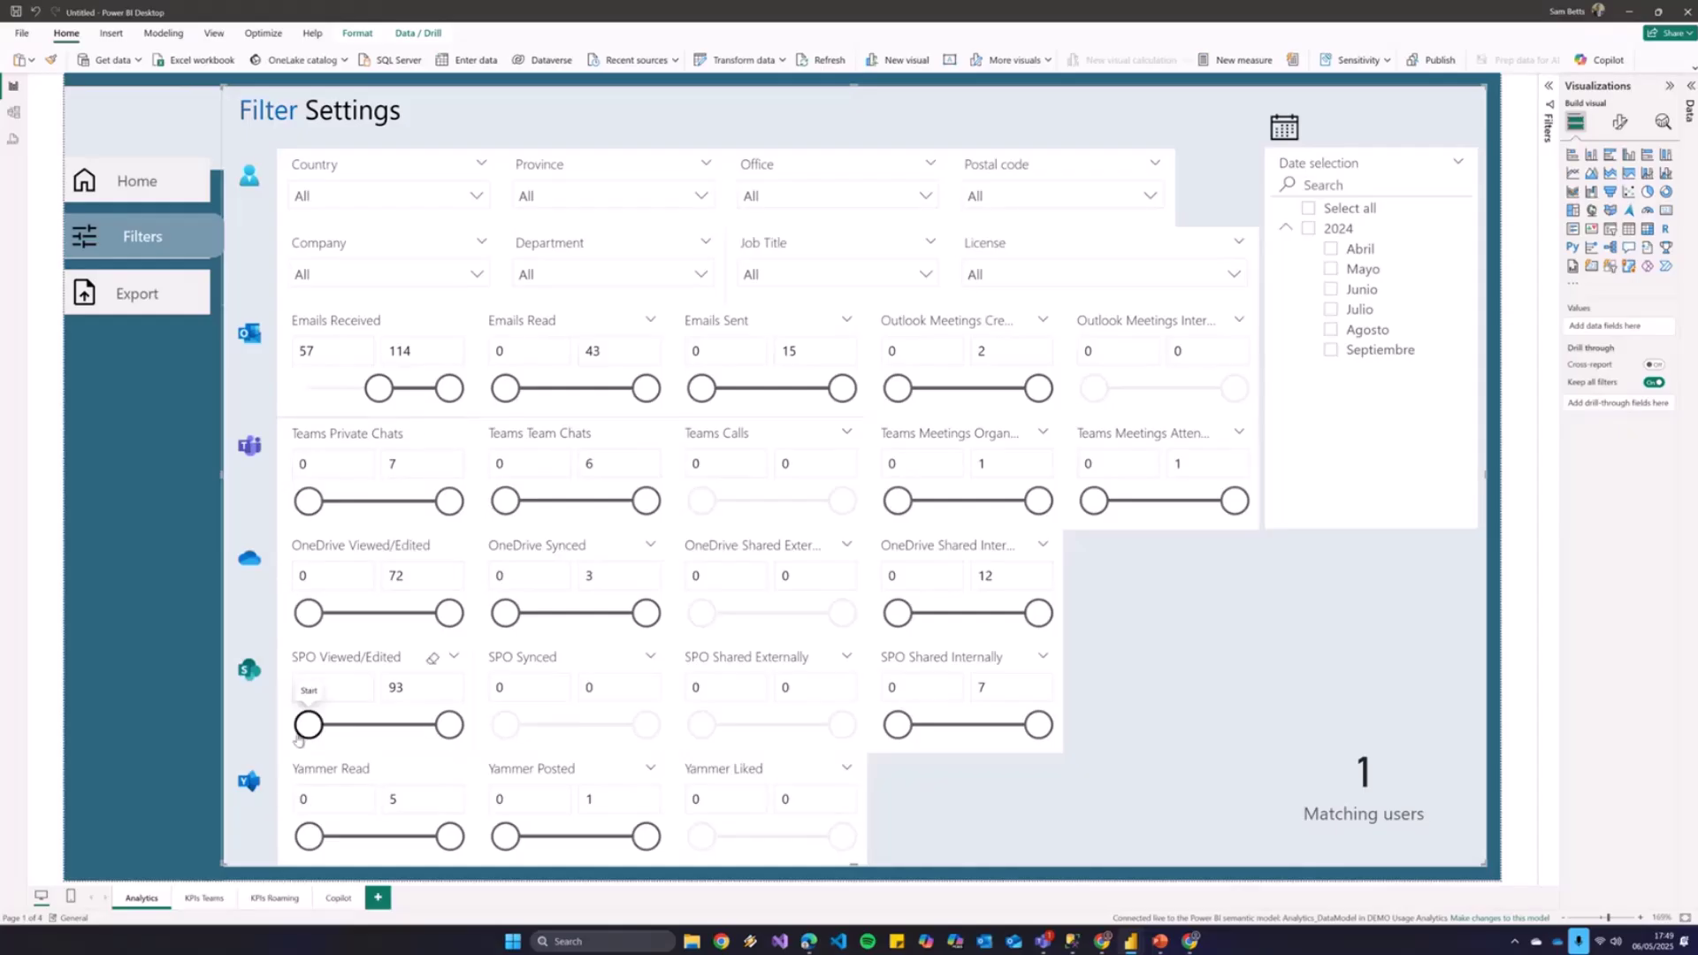
{"action": "left_click_drag", "start_coordinate": [311, 727], "coordinate": [345, 725]}
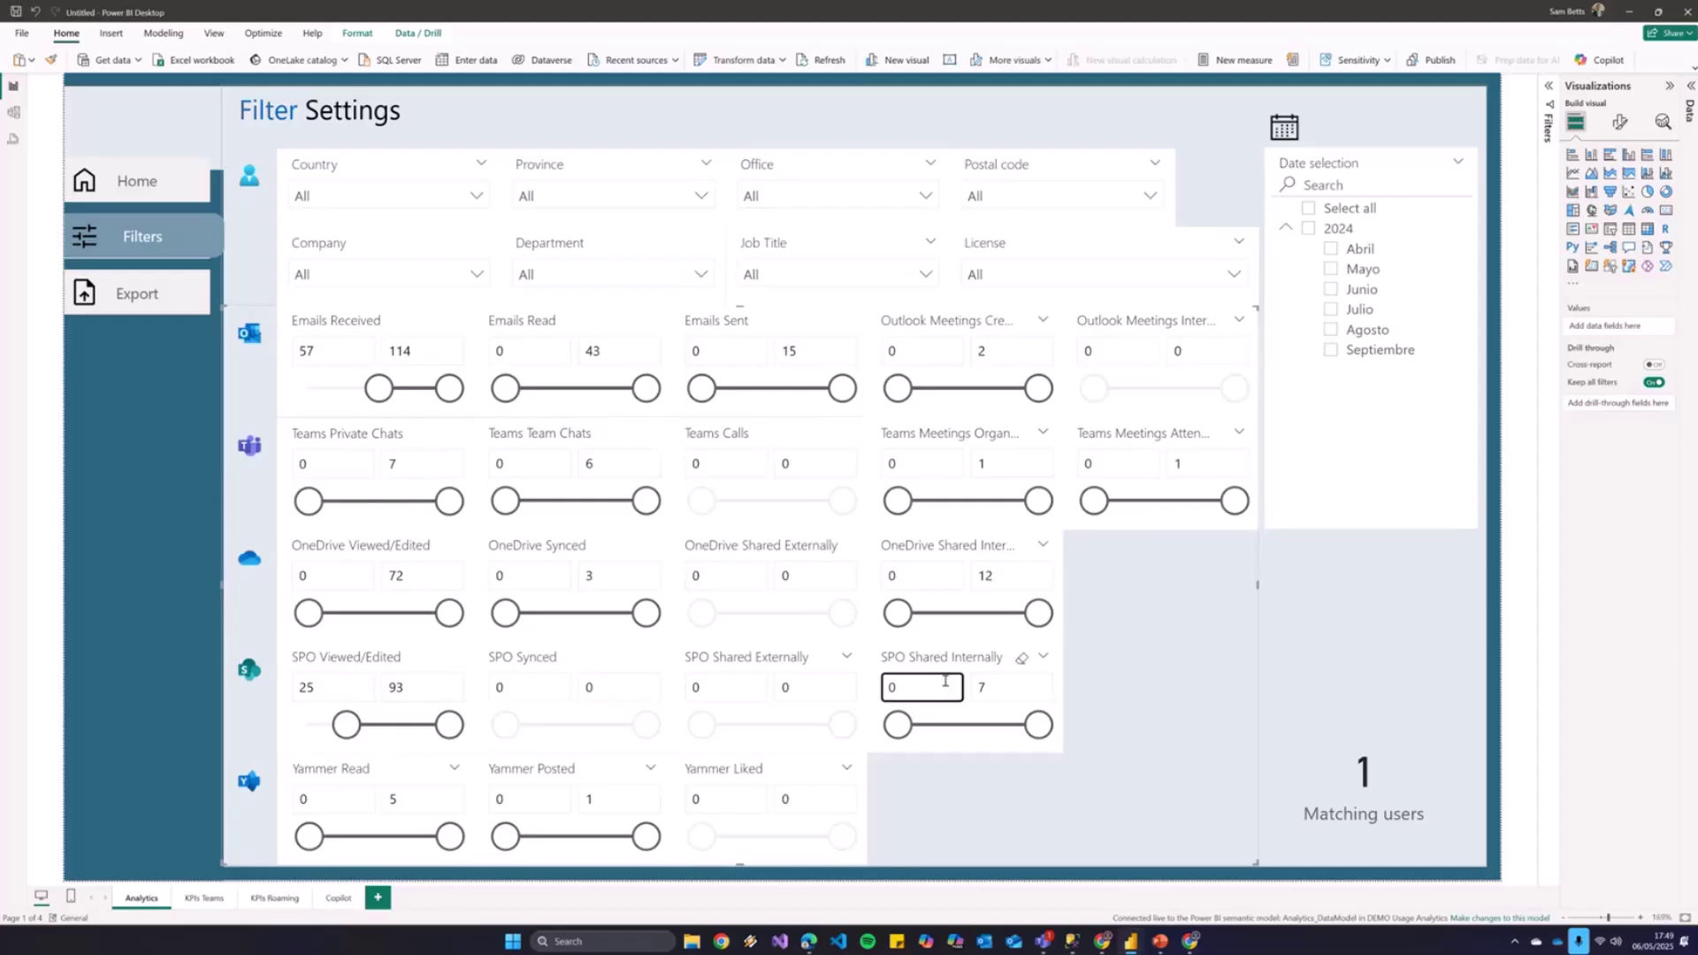
{"action": "left_click_drag", "start_coordinate": [380, 388], "coordinate": [348, 388]}
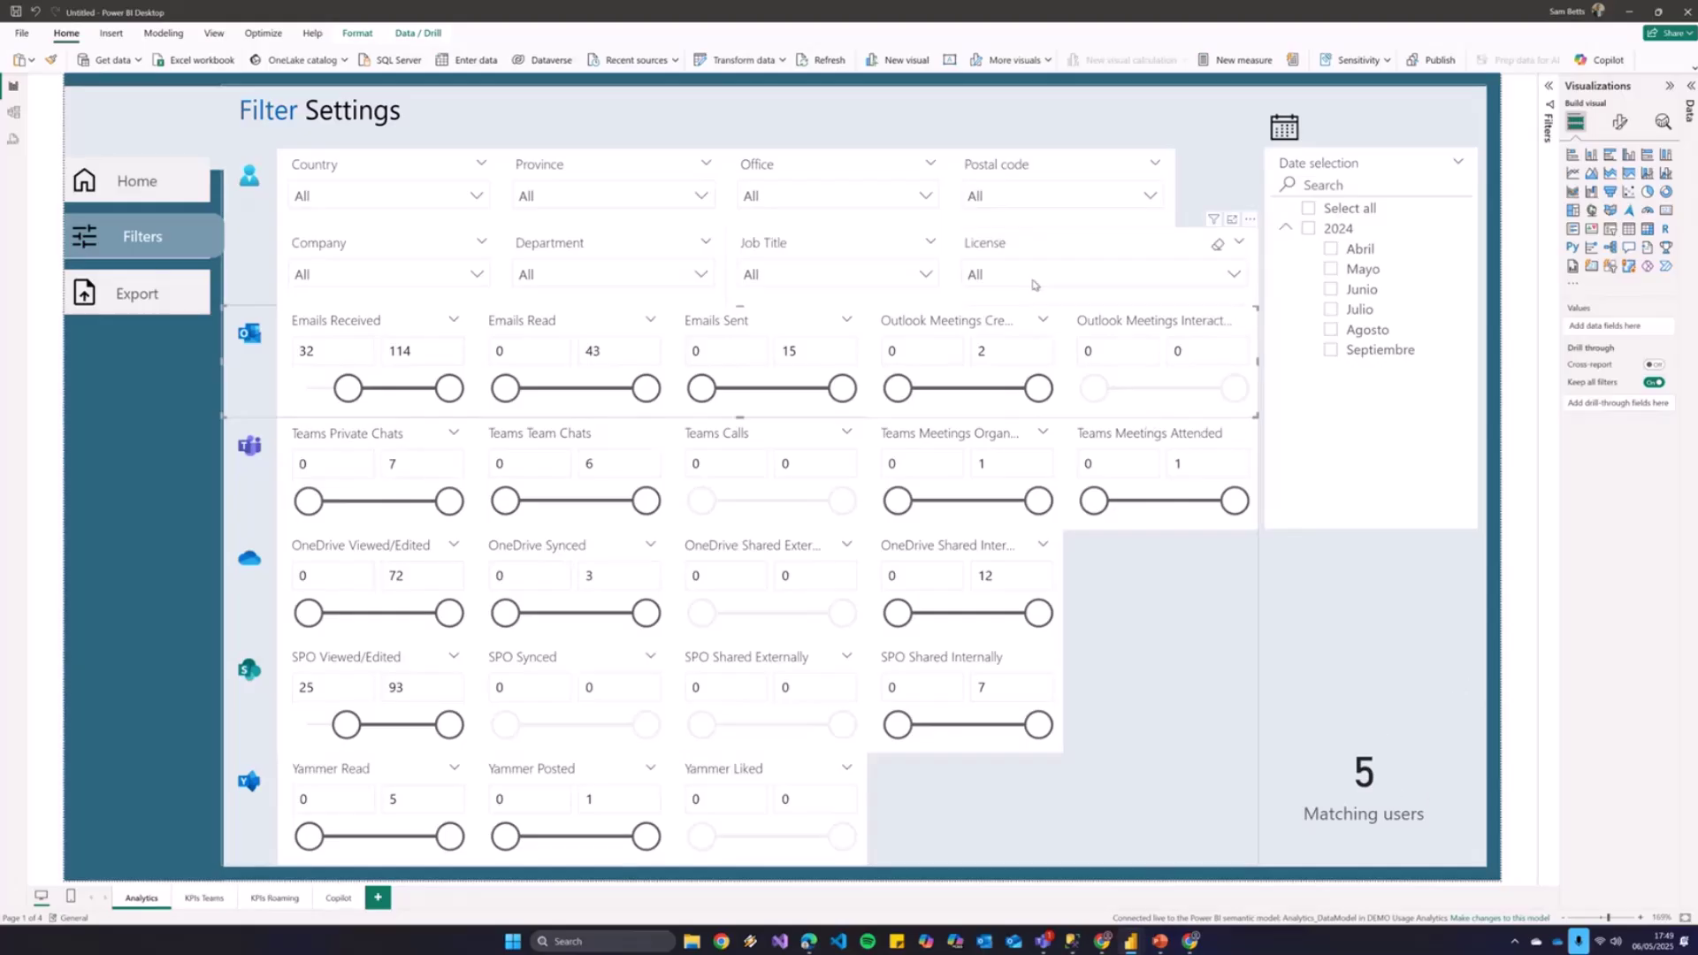
Check the Job Title, License and Department filter options, leaving each at All
{"action": "left_click", "coordinate": [925, 276]}
{"action": "left_click", "coordinate": [925, 276]}
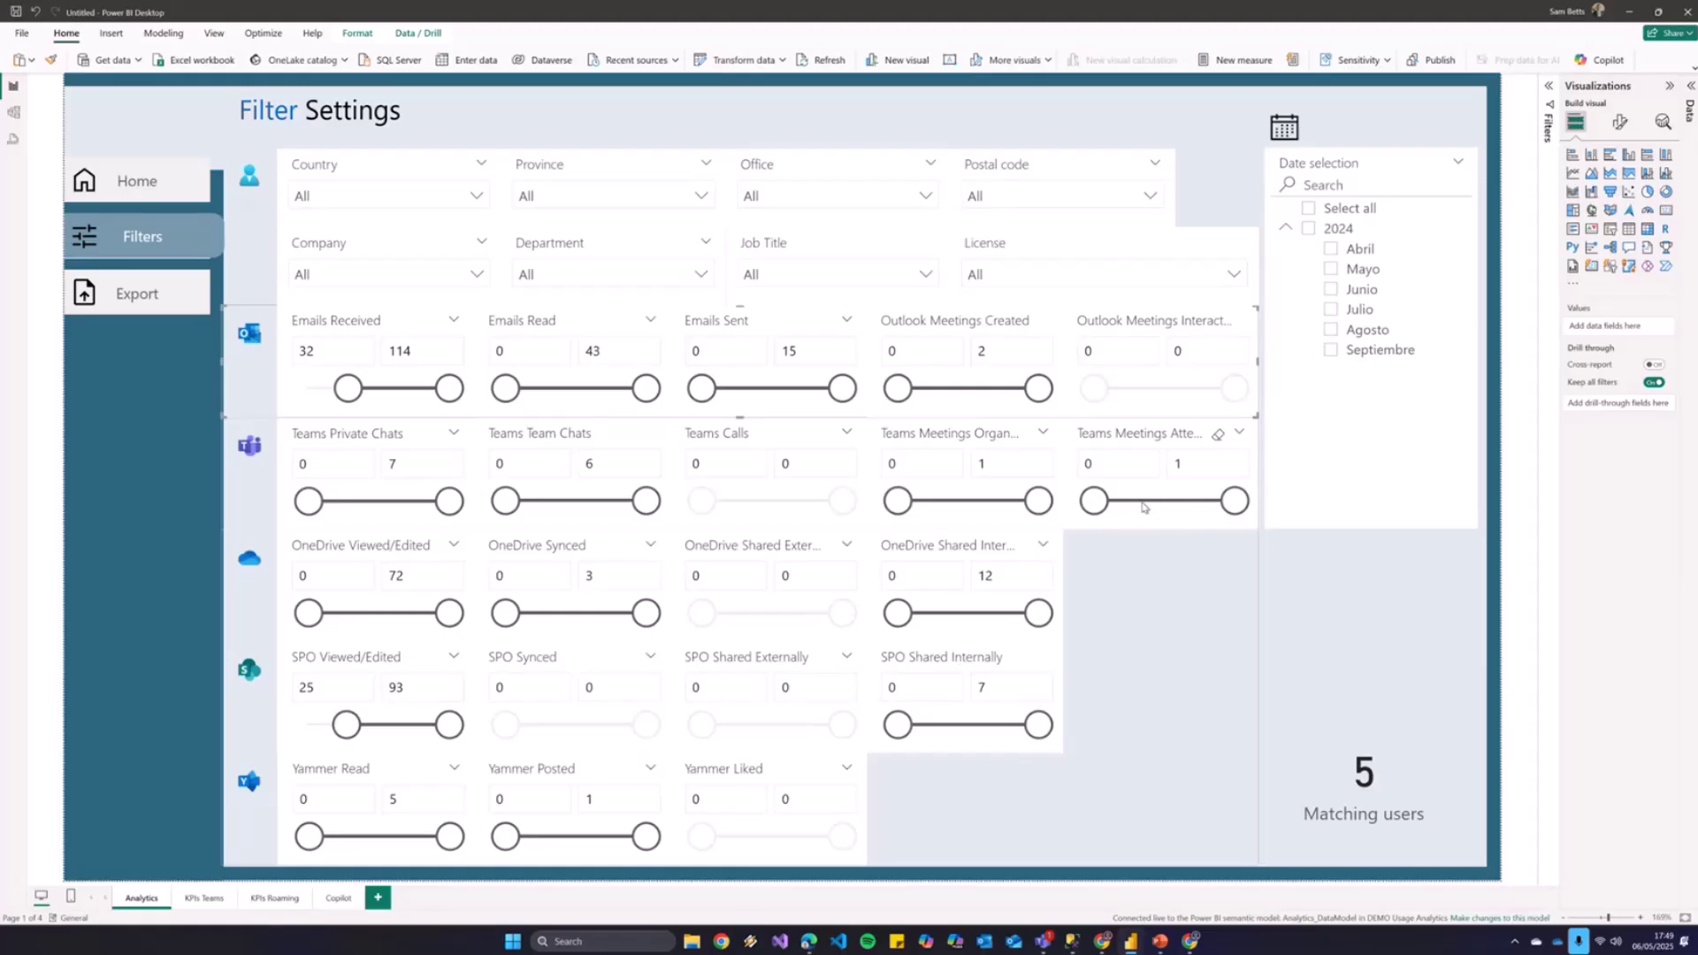
{"action": "left_click", "coordinate": [1061, 273]}
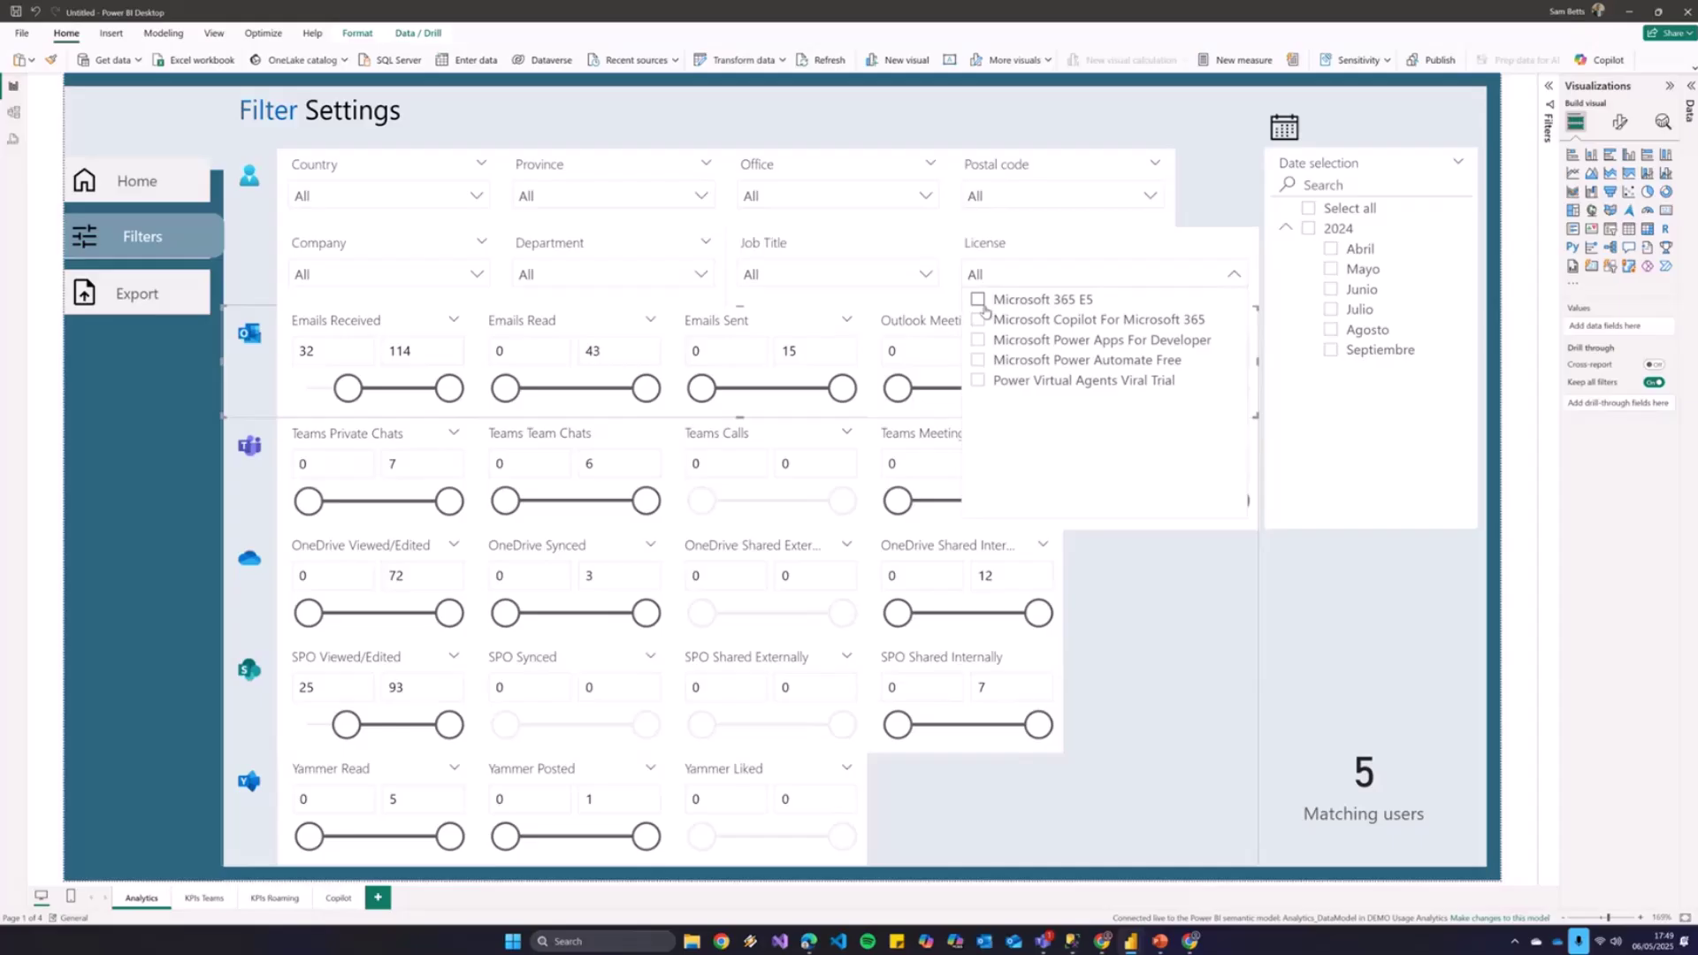
{"action": "left_click", "coordinate": [875, 280]}
{"action": "left_click", "coordinate": [602, 279]}
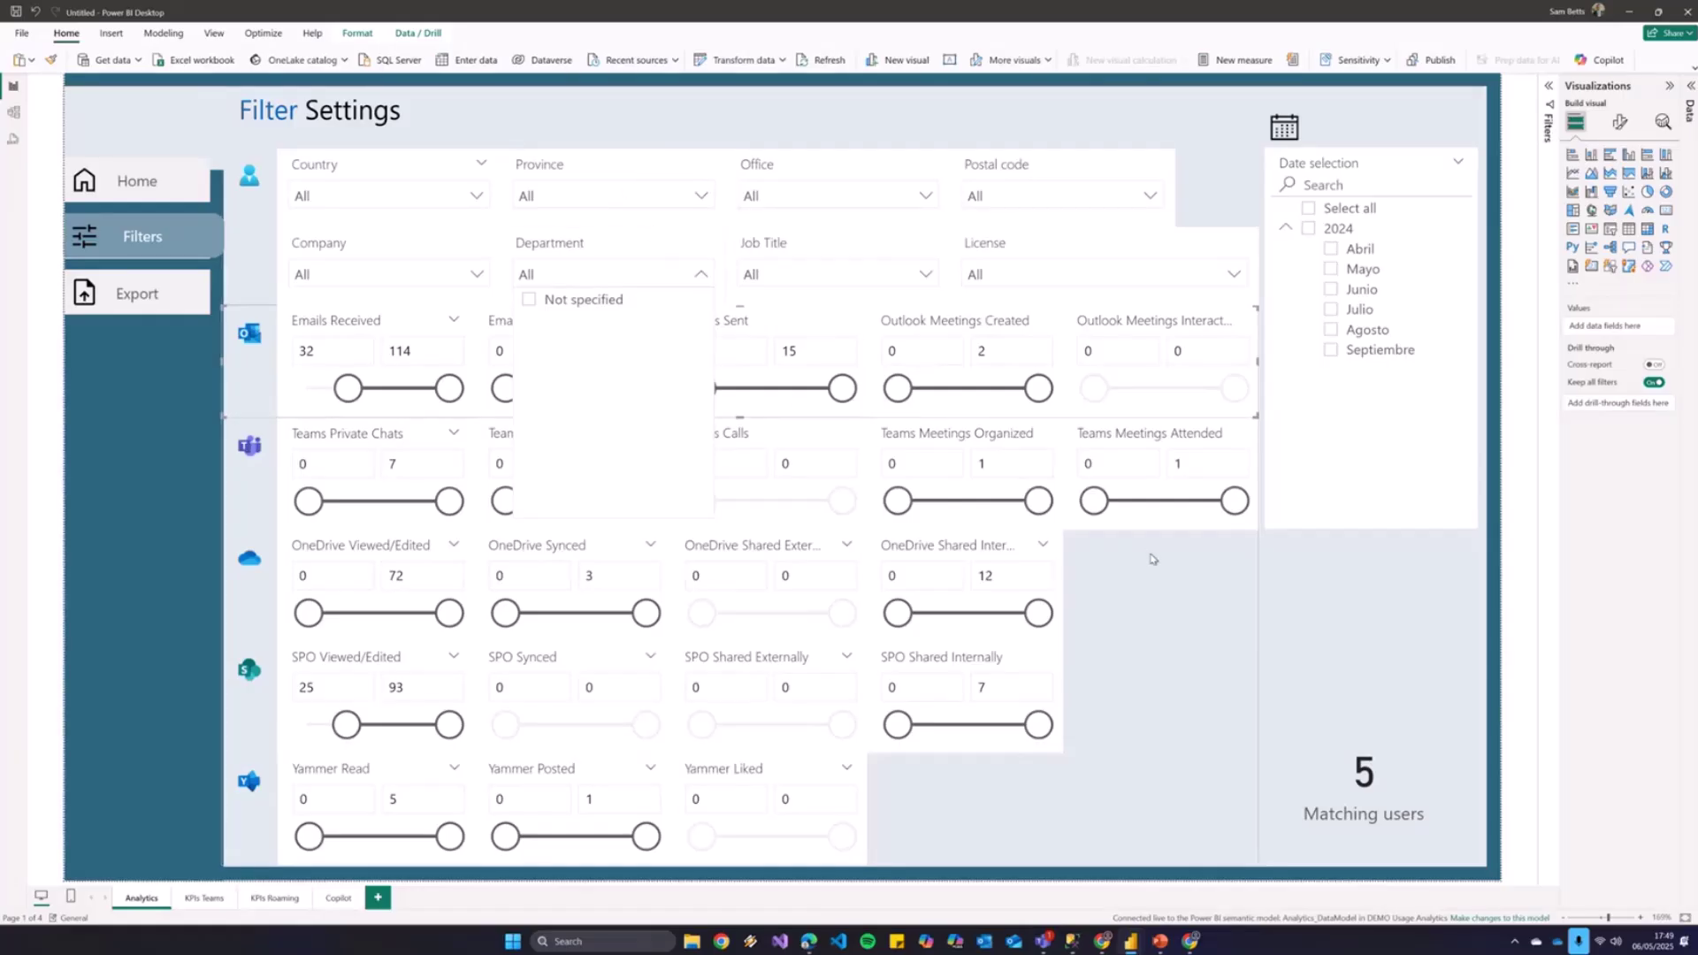
{"action": "left_click", "coordinate": [1154, 634]}
{"action": "left_click", "coordinate": [724, 454]}
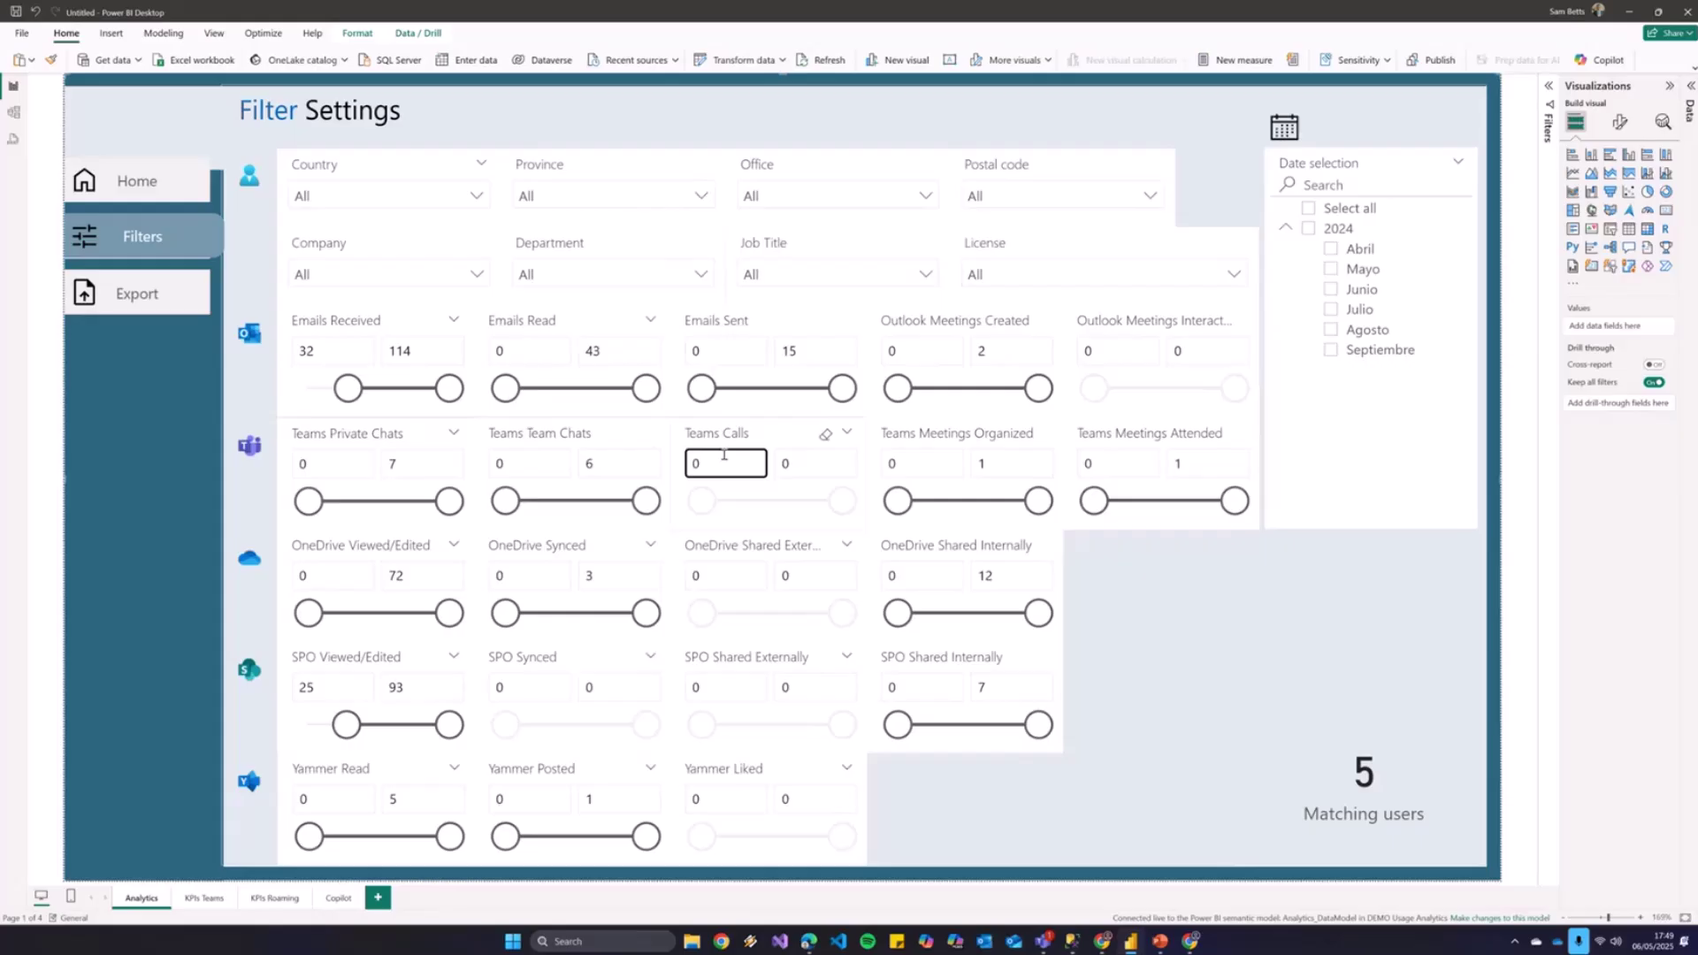
Return to Activity Analysis, select the matrix and expand the Countries table in the Data pane
{"action": "left_click", "coordinate": [111, 196]}
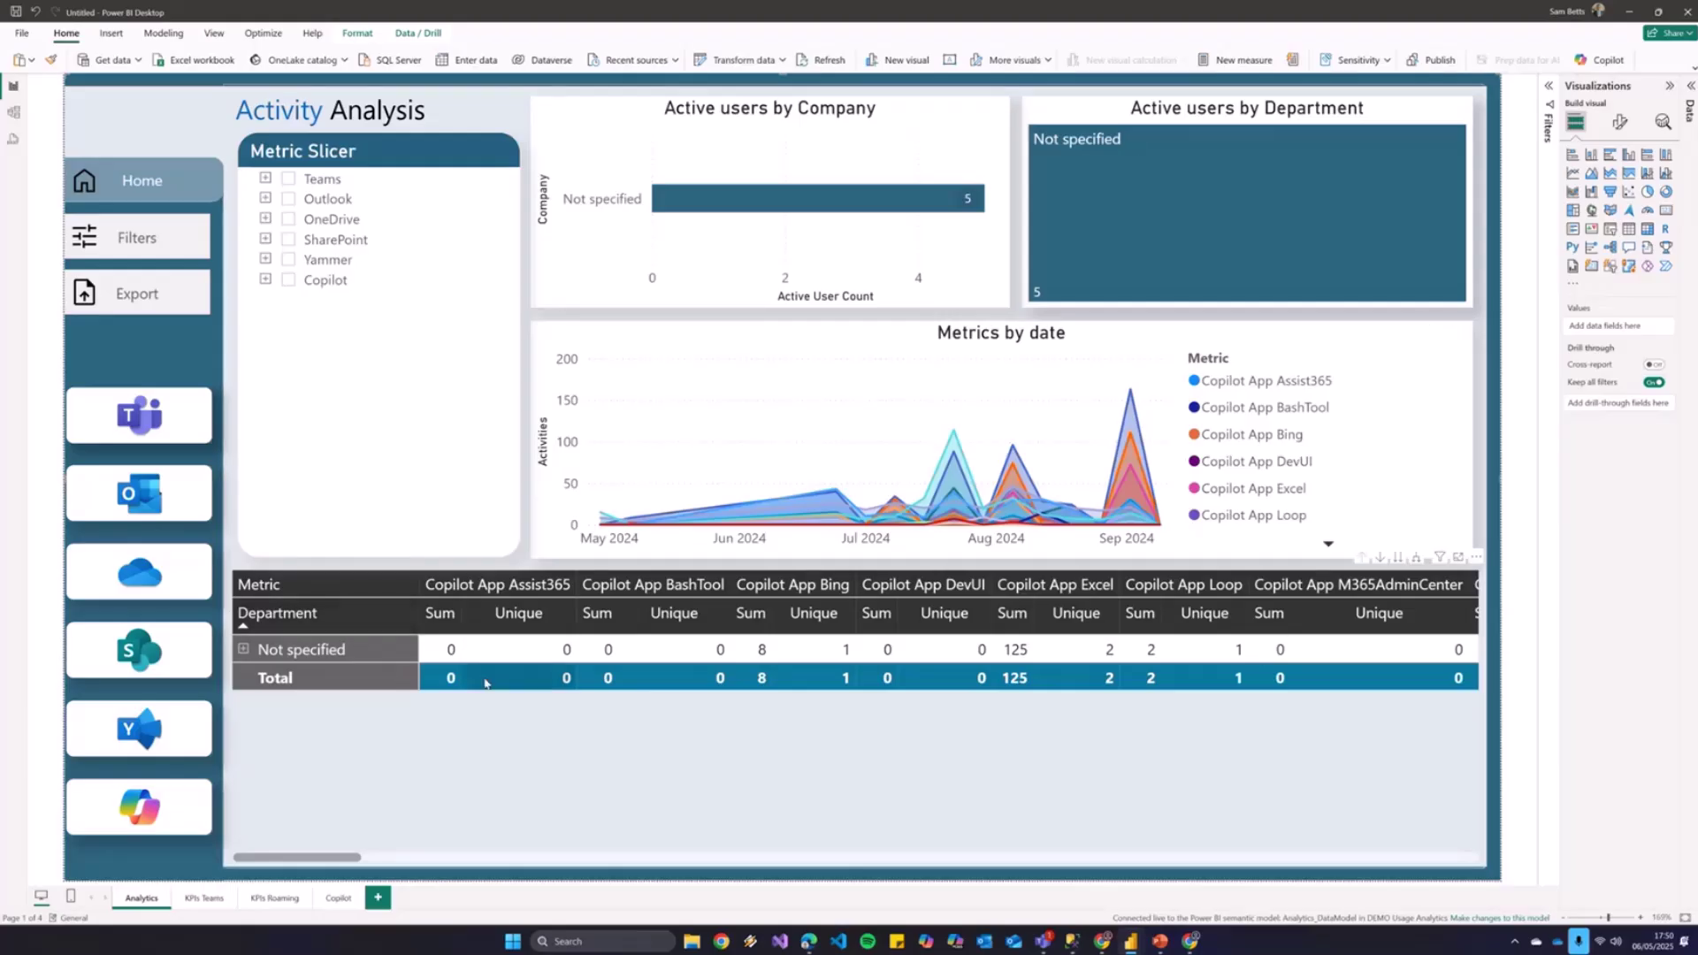
{"action": "left_click", "coordinate": [423, 608]}
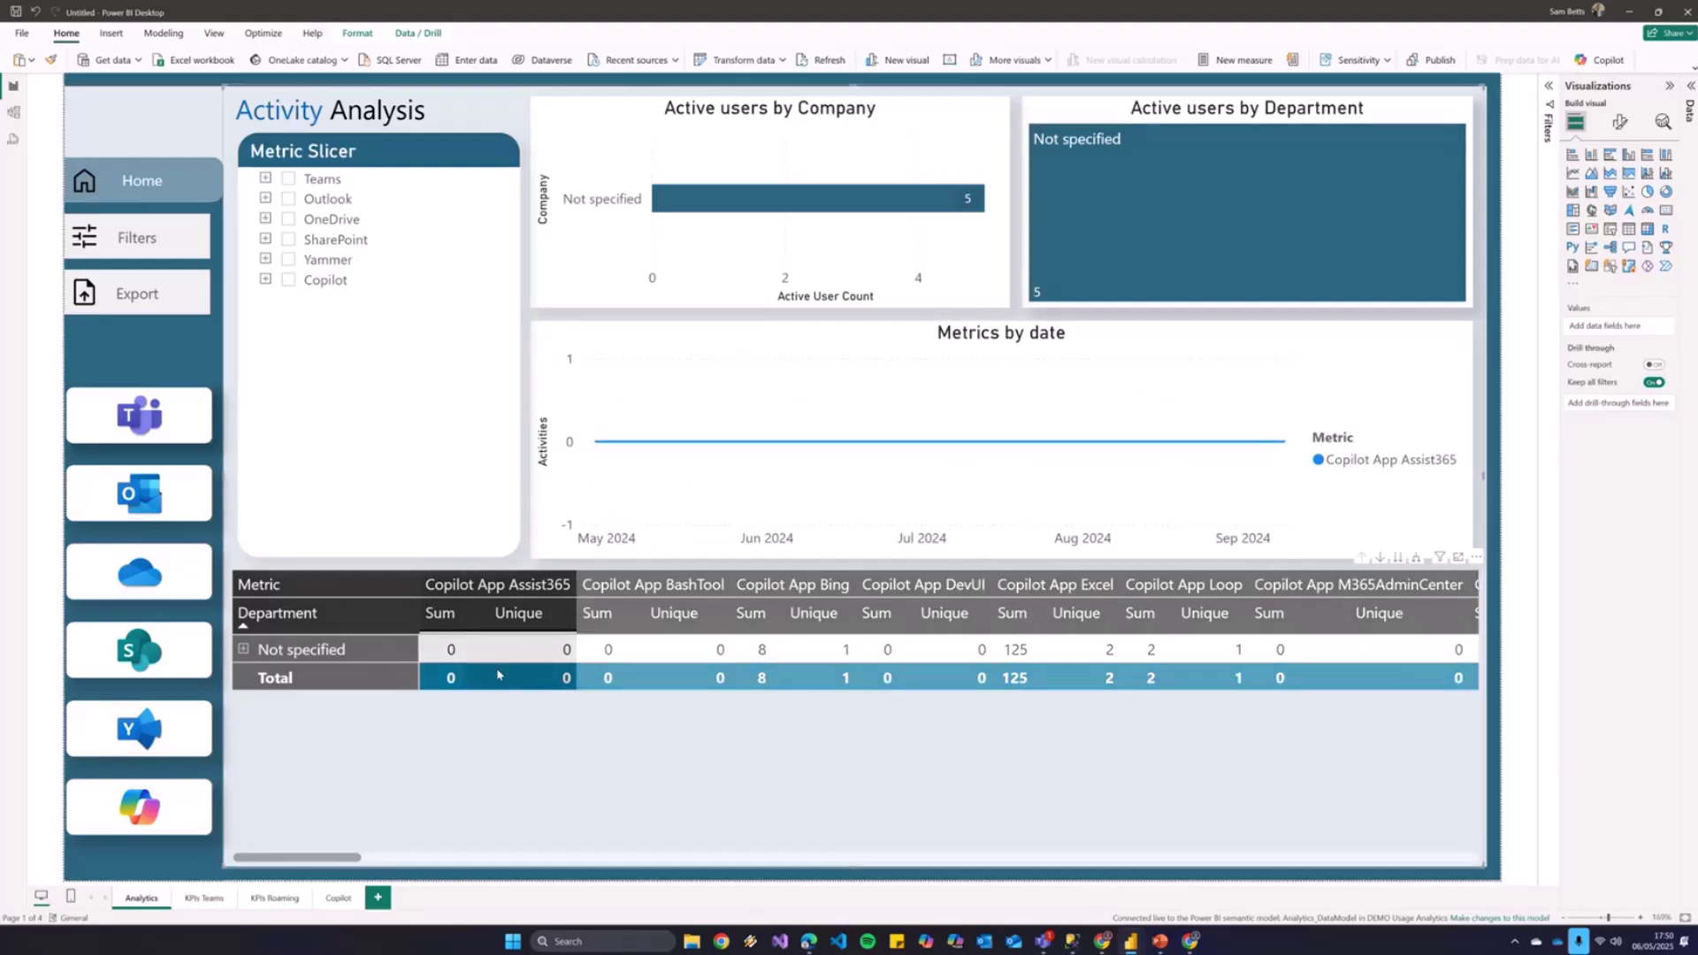
{"action": "left_click", "coordinate": [318, 585]}
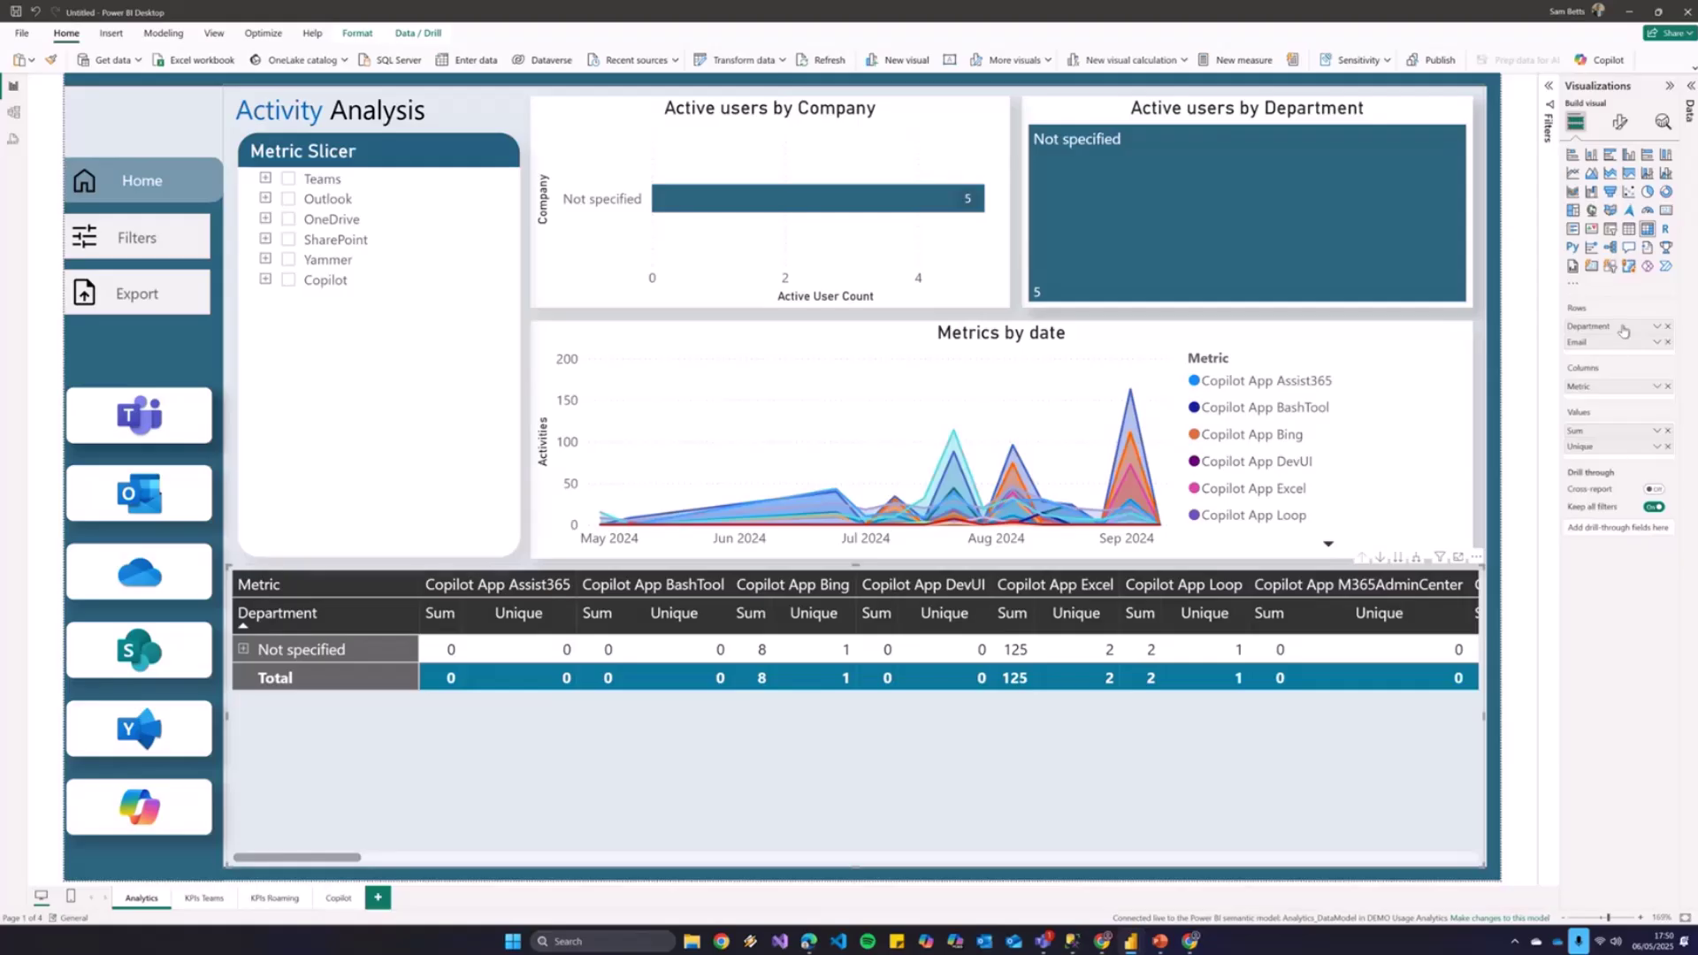
{"action": "left_click", "coordinate": [1689, 110]}
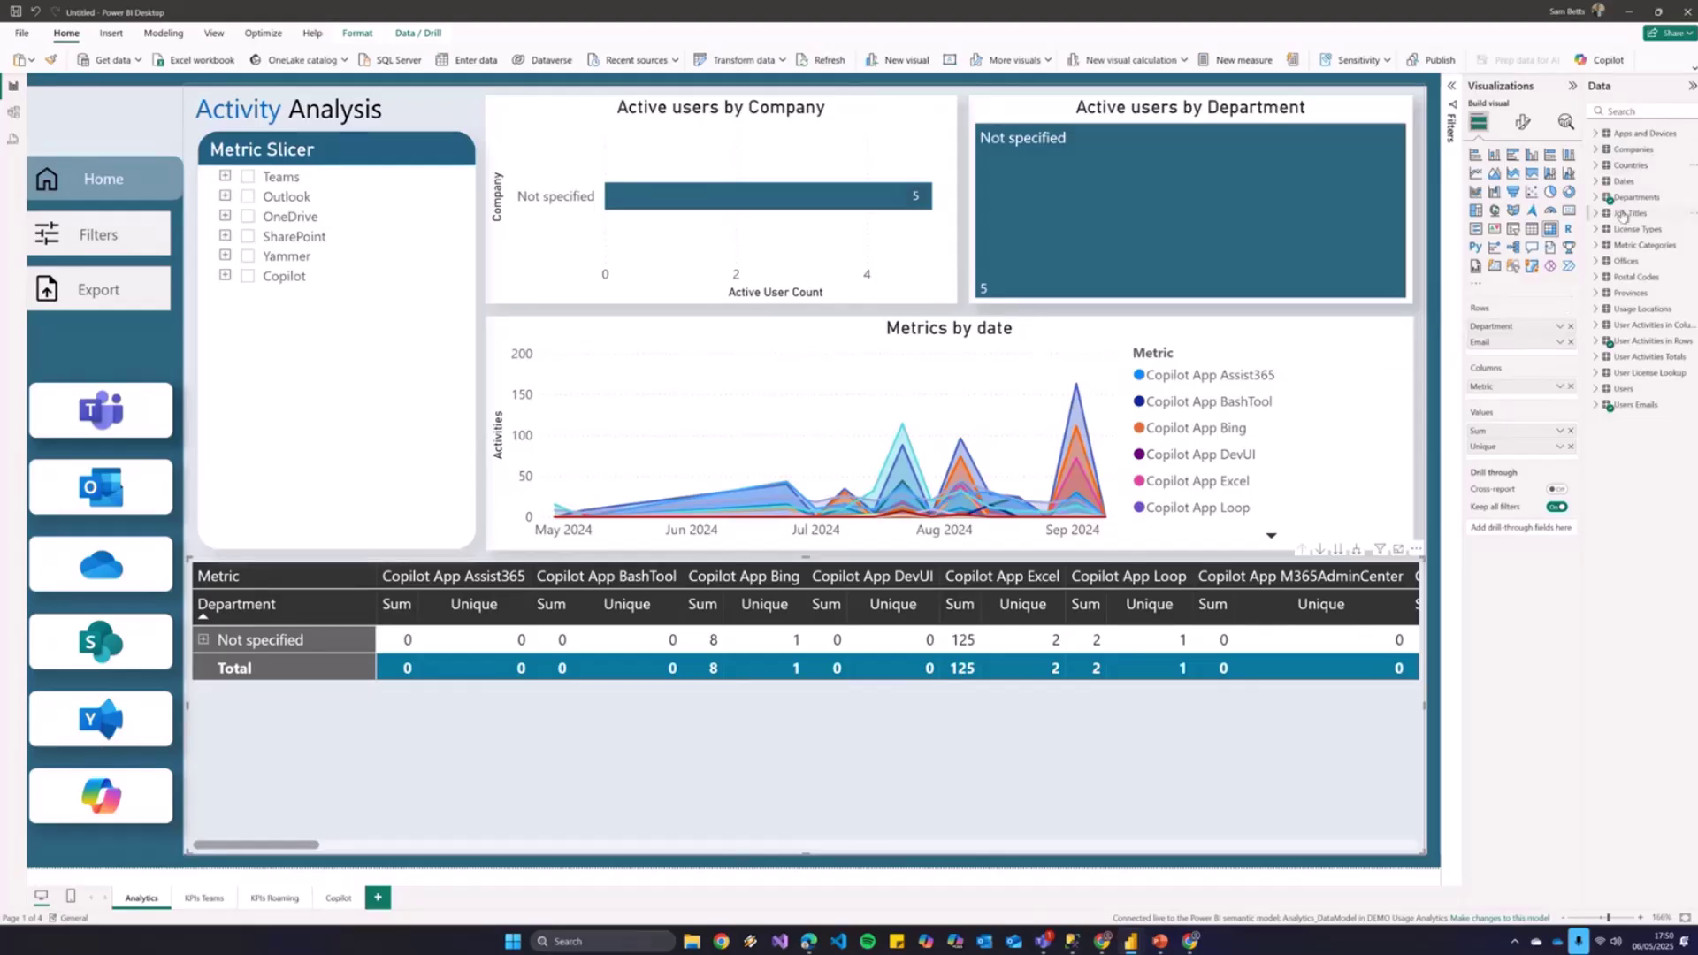
{"action": "left_click", "coordinate": [1597, 165]}
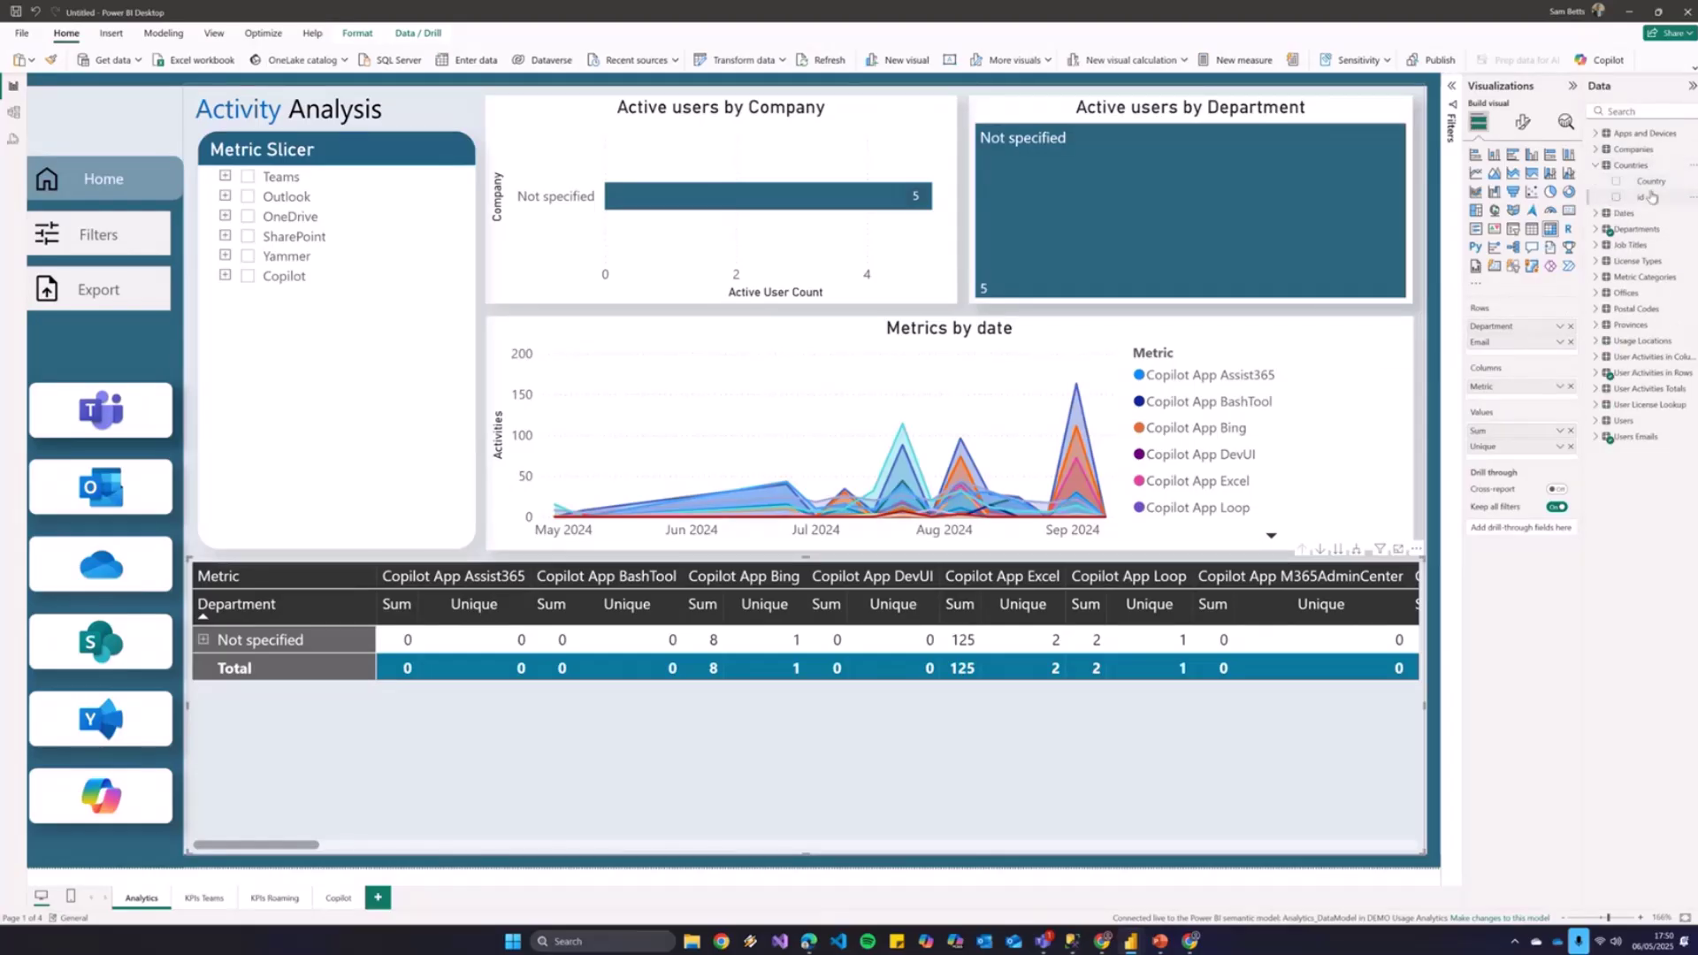
Add Country above Department in the matrix rows, drill Switzerland down to a user, then open Export View
{"action": "left_click_drag", "start_coordinate": [1651, 183], "coordinate": [1536, 328]}
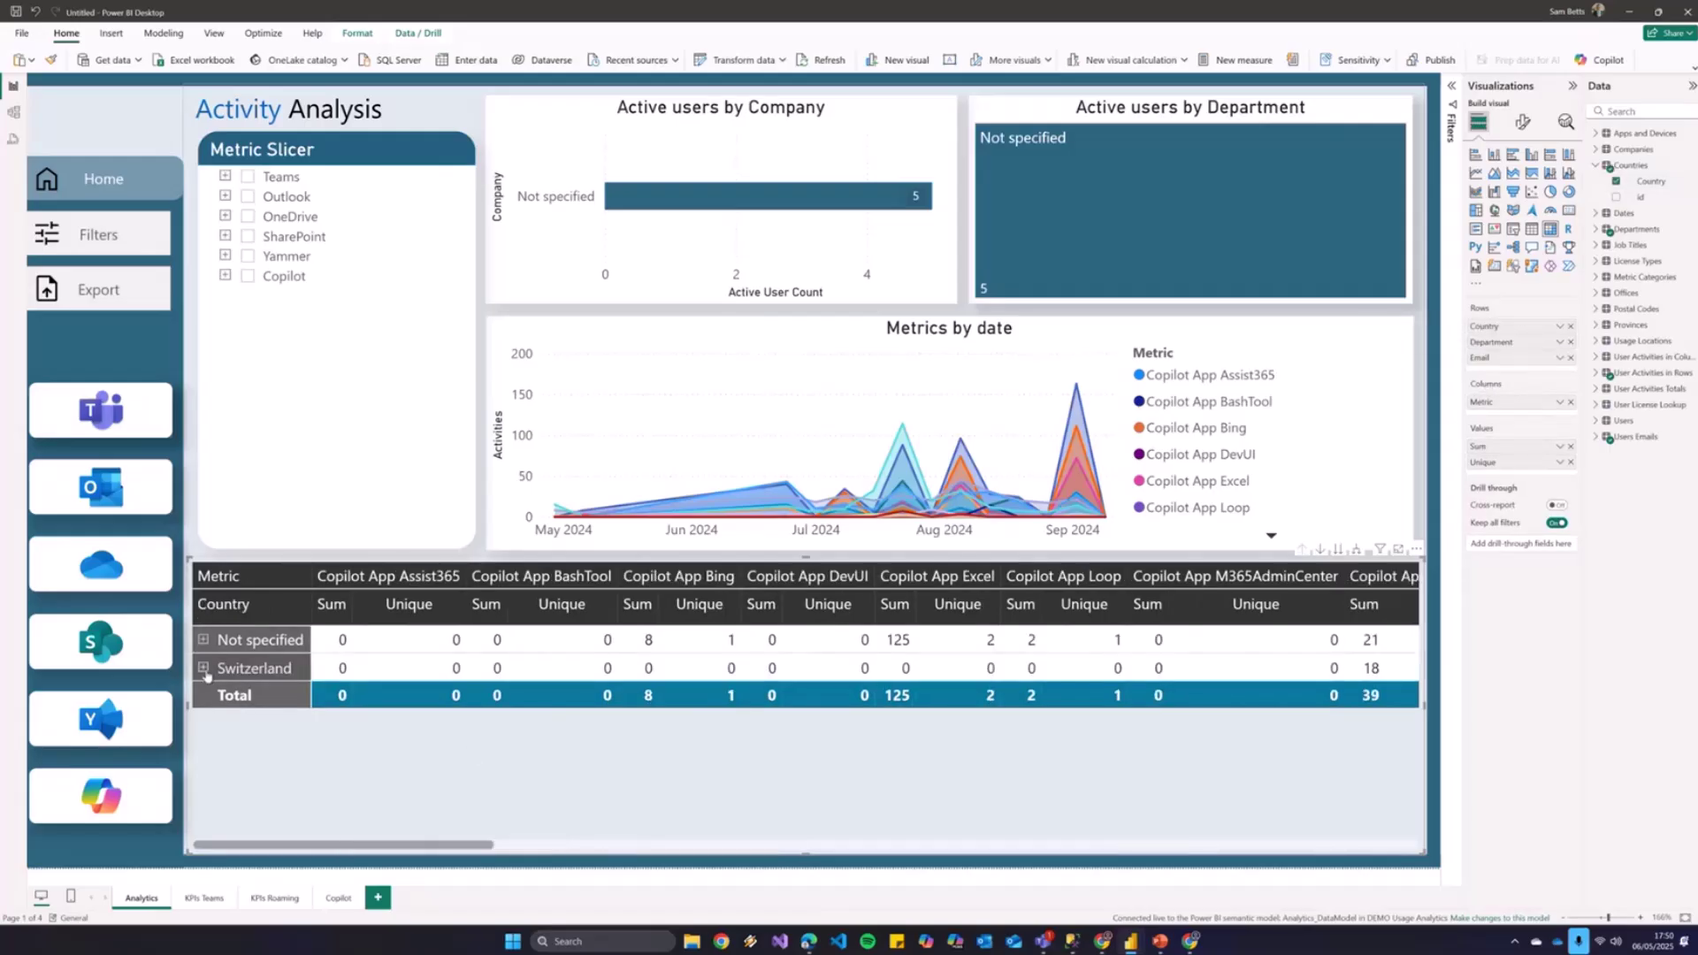
{"action": "left_click", "coordinate": [204, 670]}
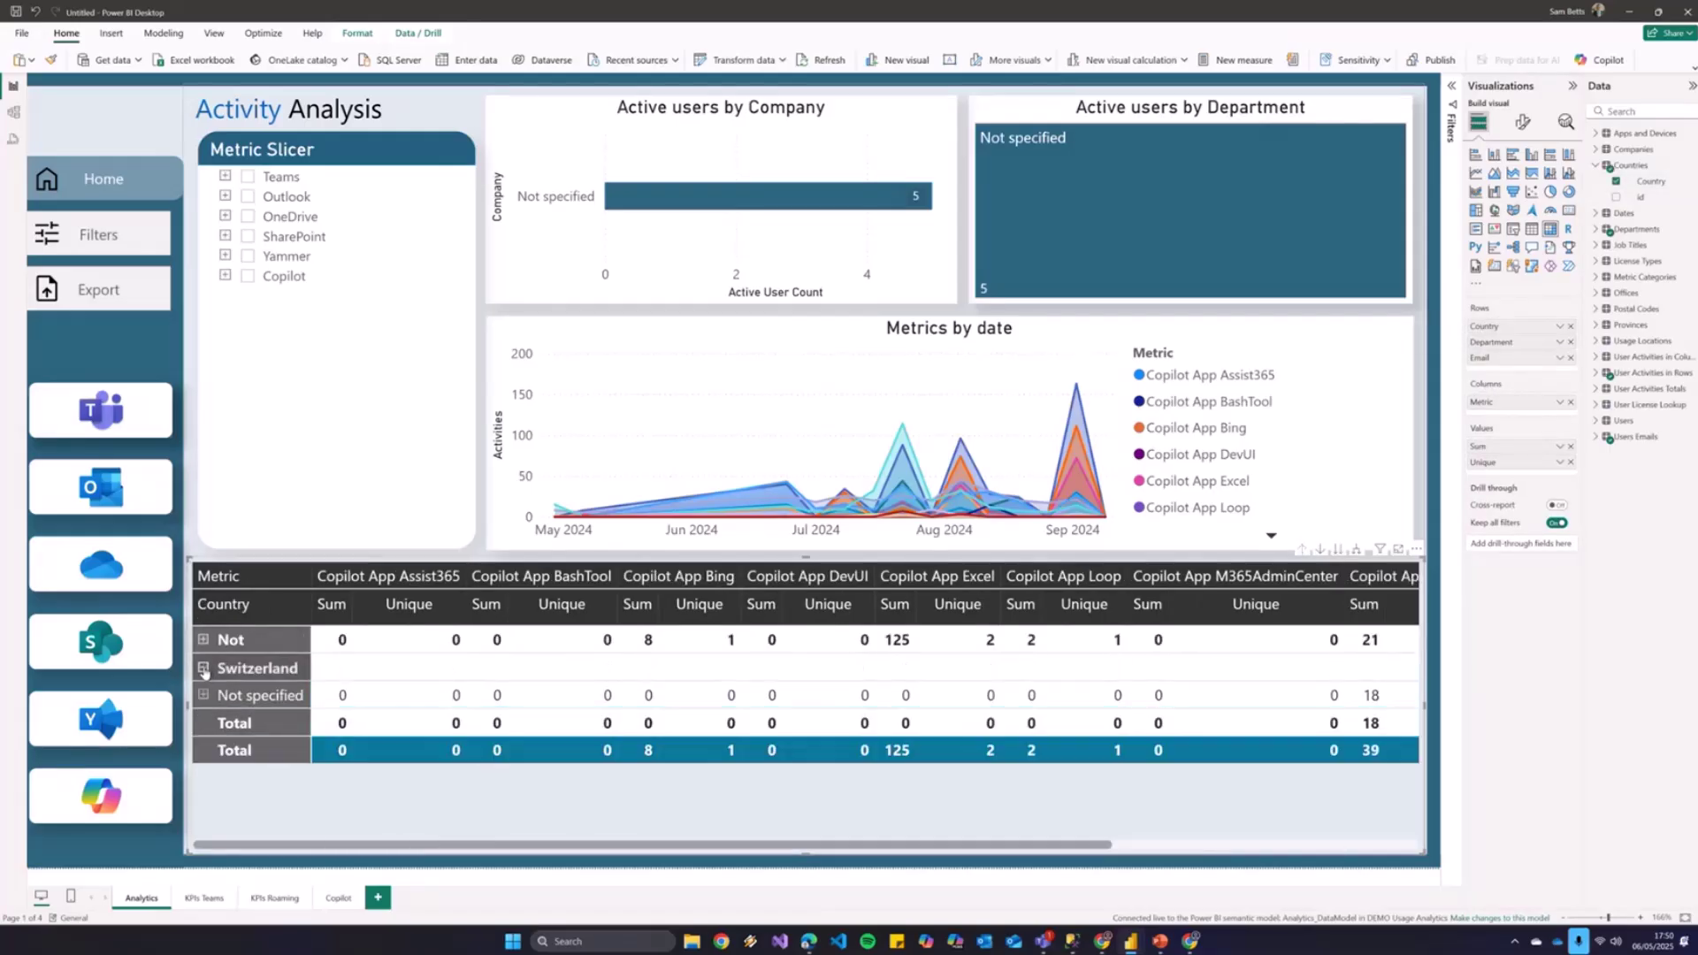
{"action": "left_click", "coordinate": [204, 670]}
{"action": "left_click", "coordinate": [204, 669]}
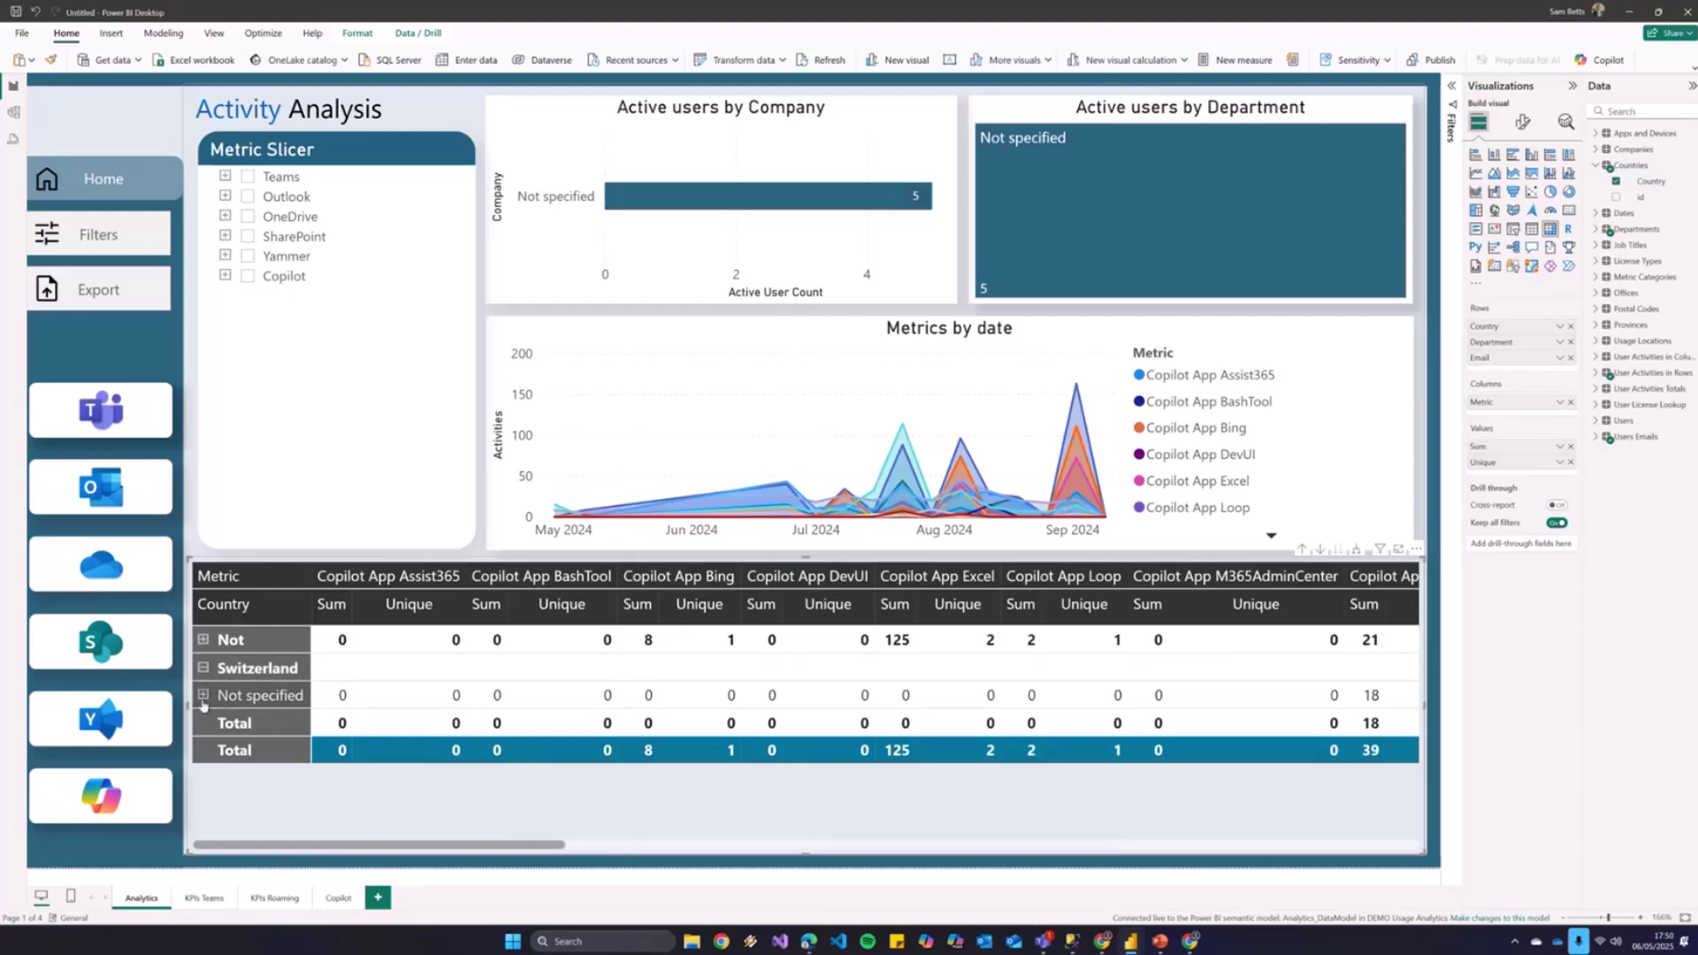
{"action": "left_click", "coordinate": [204, 695]}
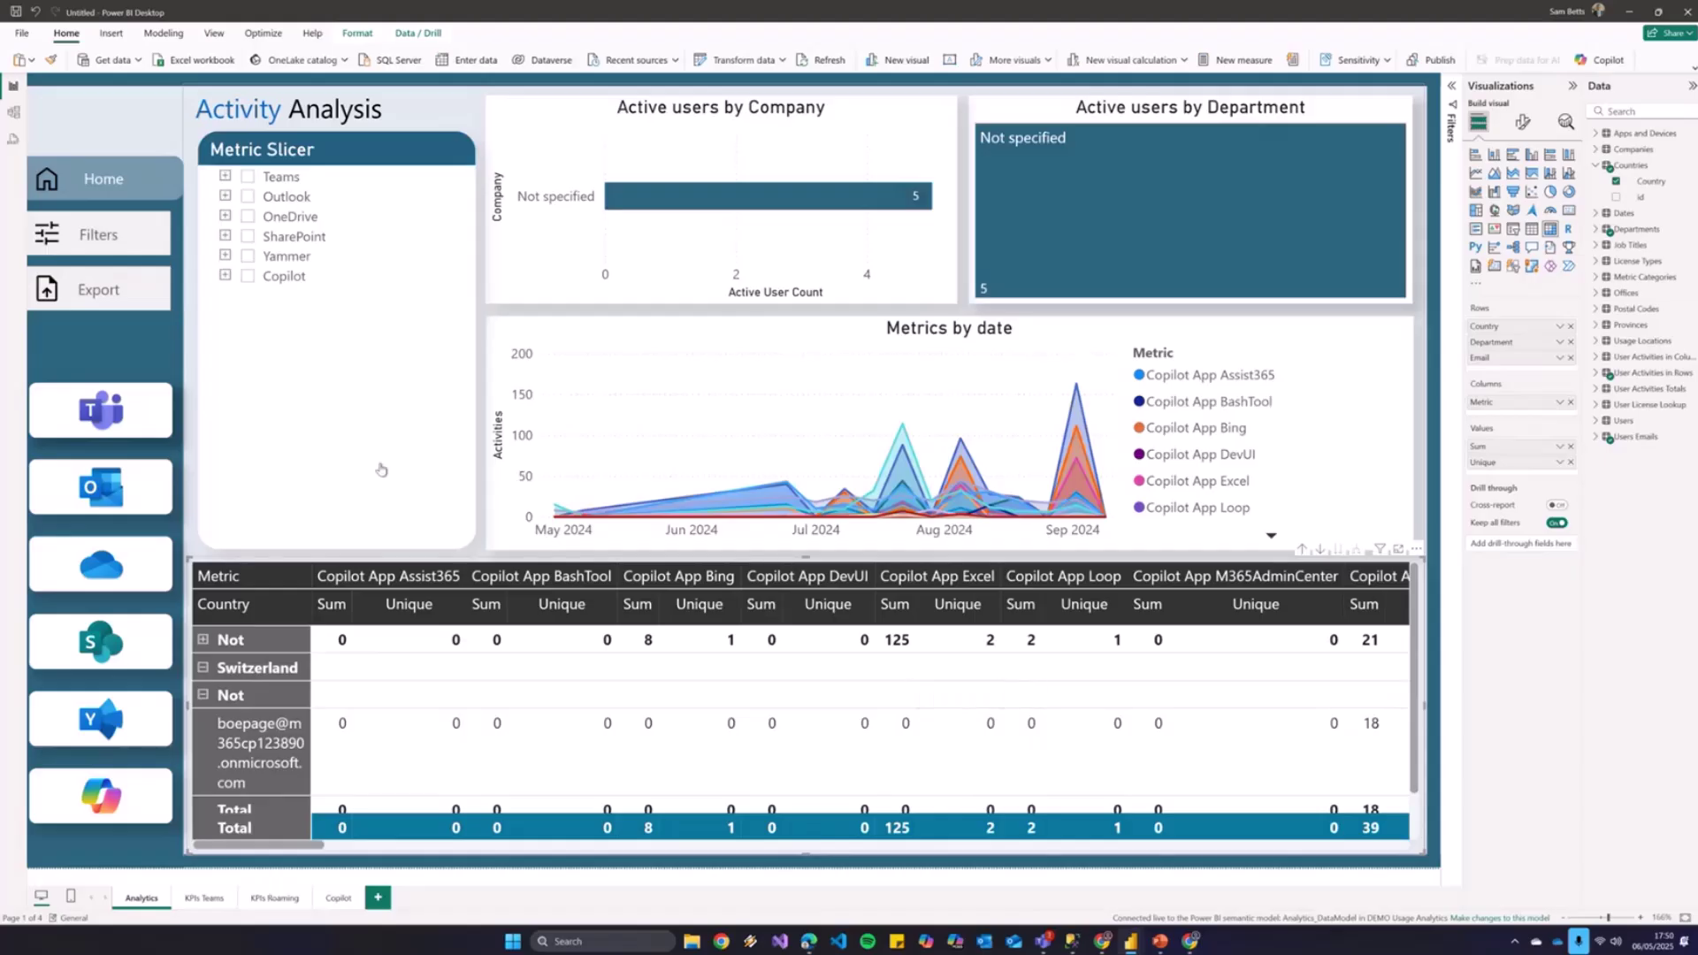
{"action": "left_click", "coordinate": [97, 290]}
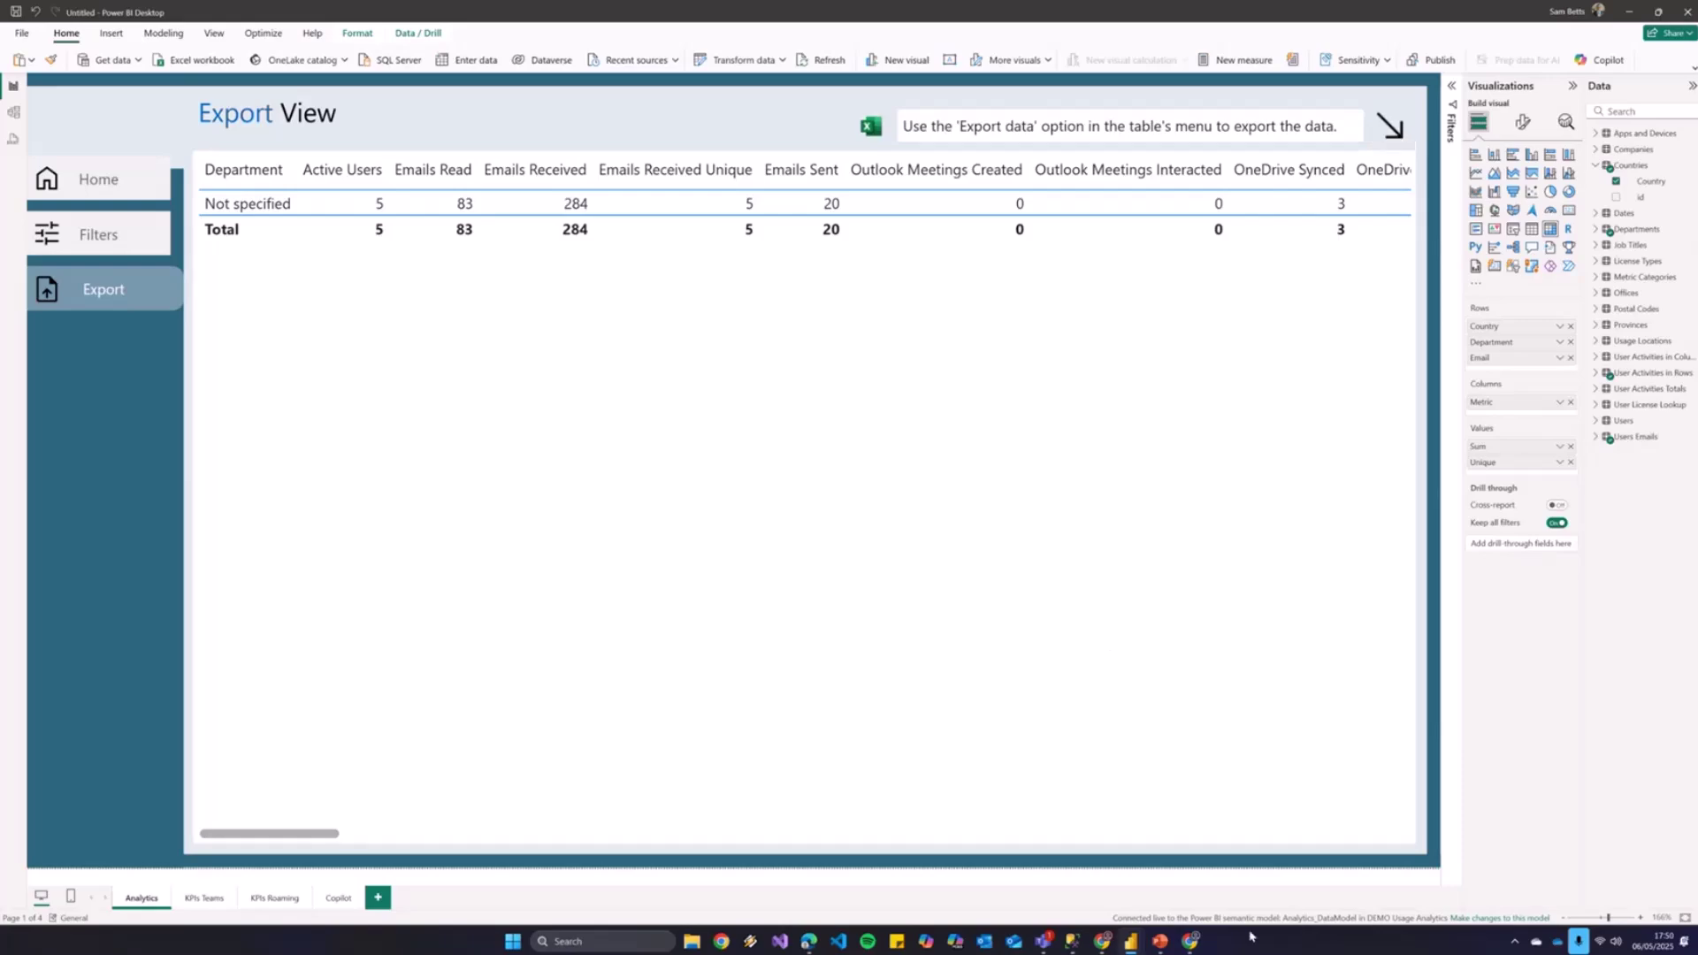
Bring the PowerPoint deck forward on slide 4, 'Onboarding Profiling – Advanced Filtering'
{"action": "left_click", "coordinate": [1159, 941]}
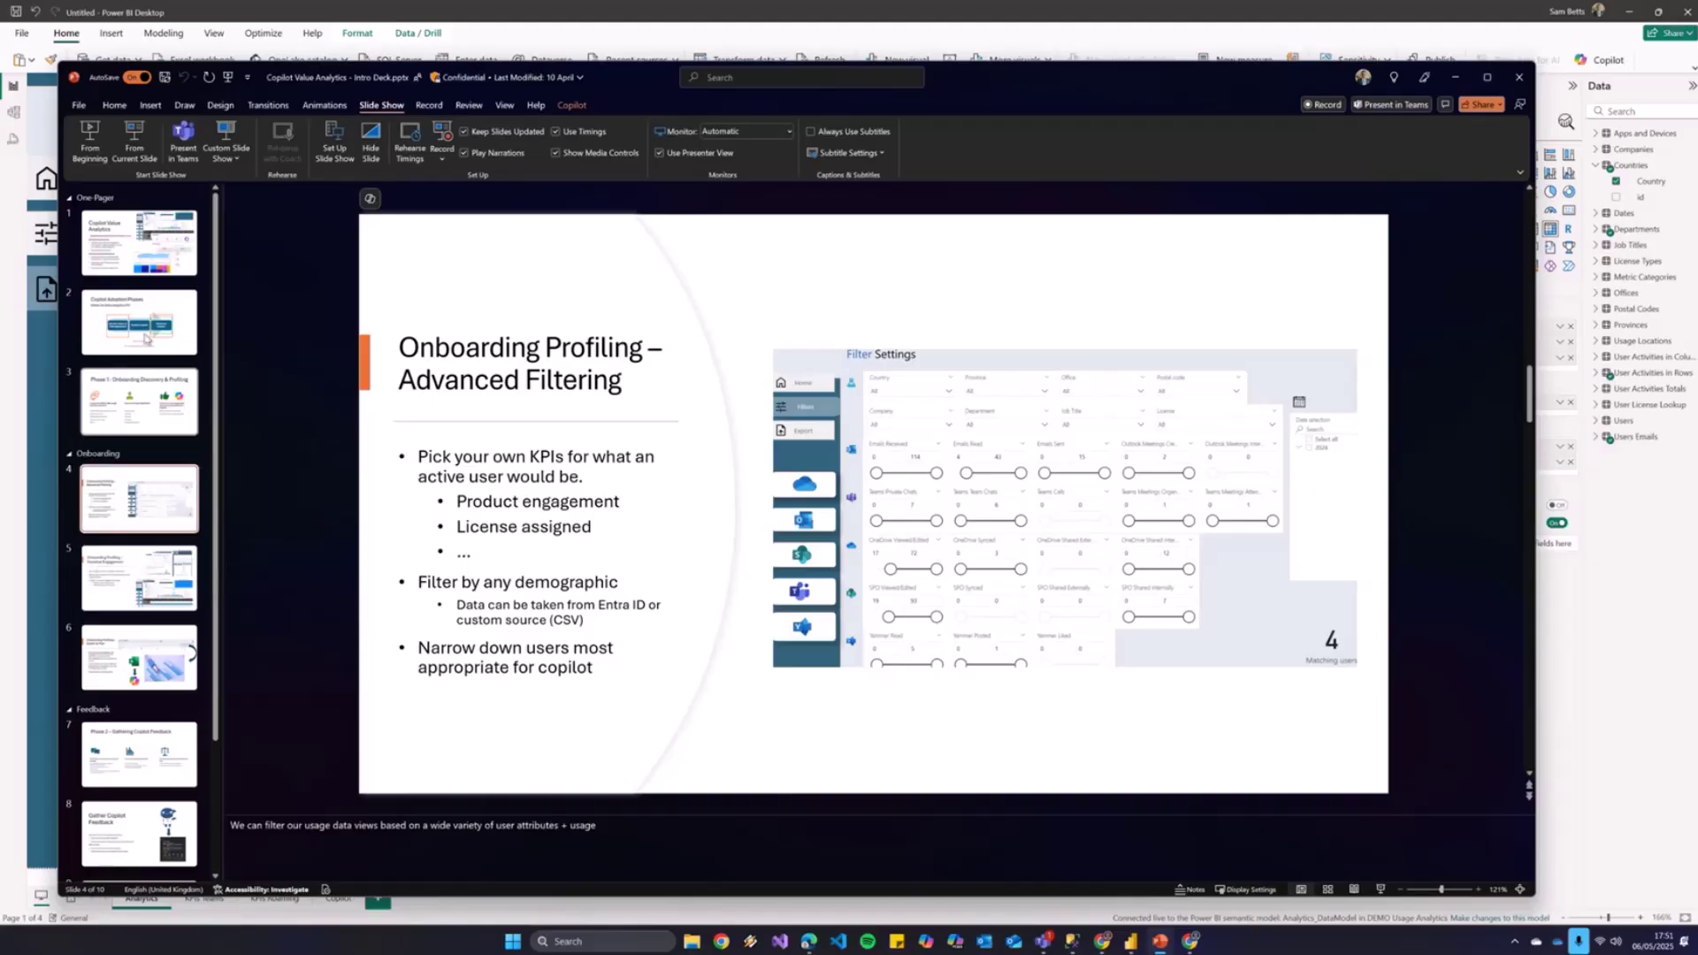
Go to slide 1, 'Copilot Value Analytics', and select its bullet text
{"action": "left_click", "coordinate": [139, 242]}
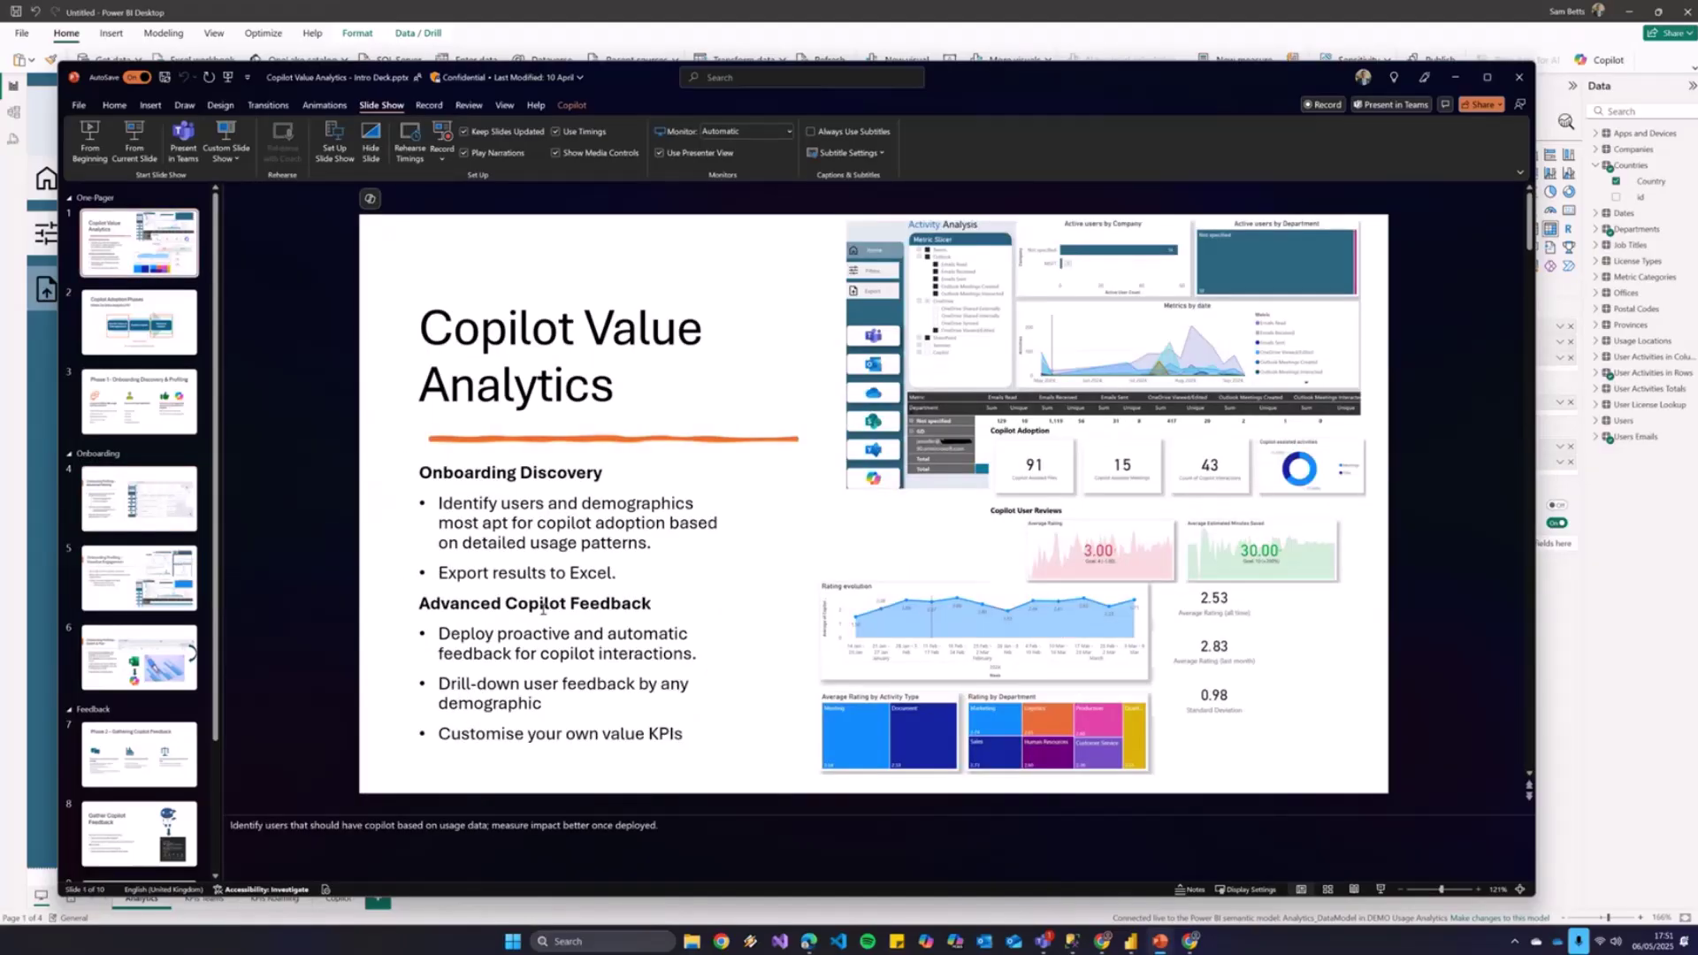
{"action": "left_click", "coordinate": [512, 653]}
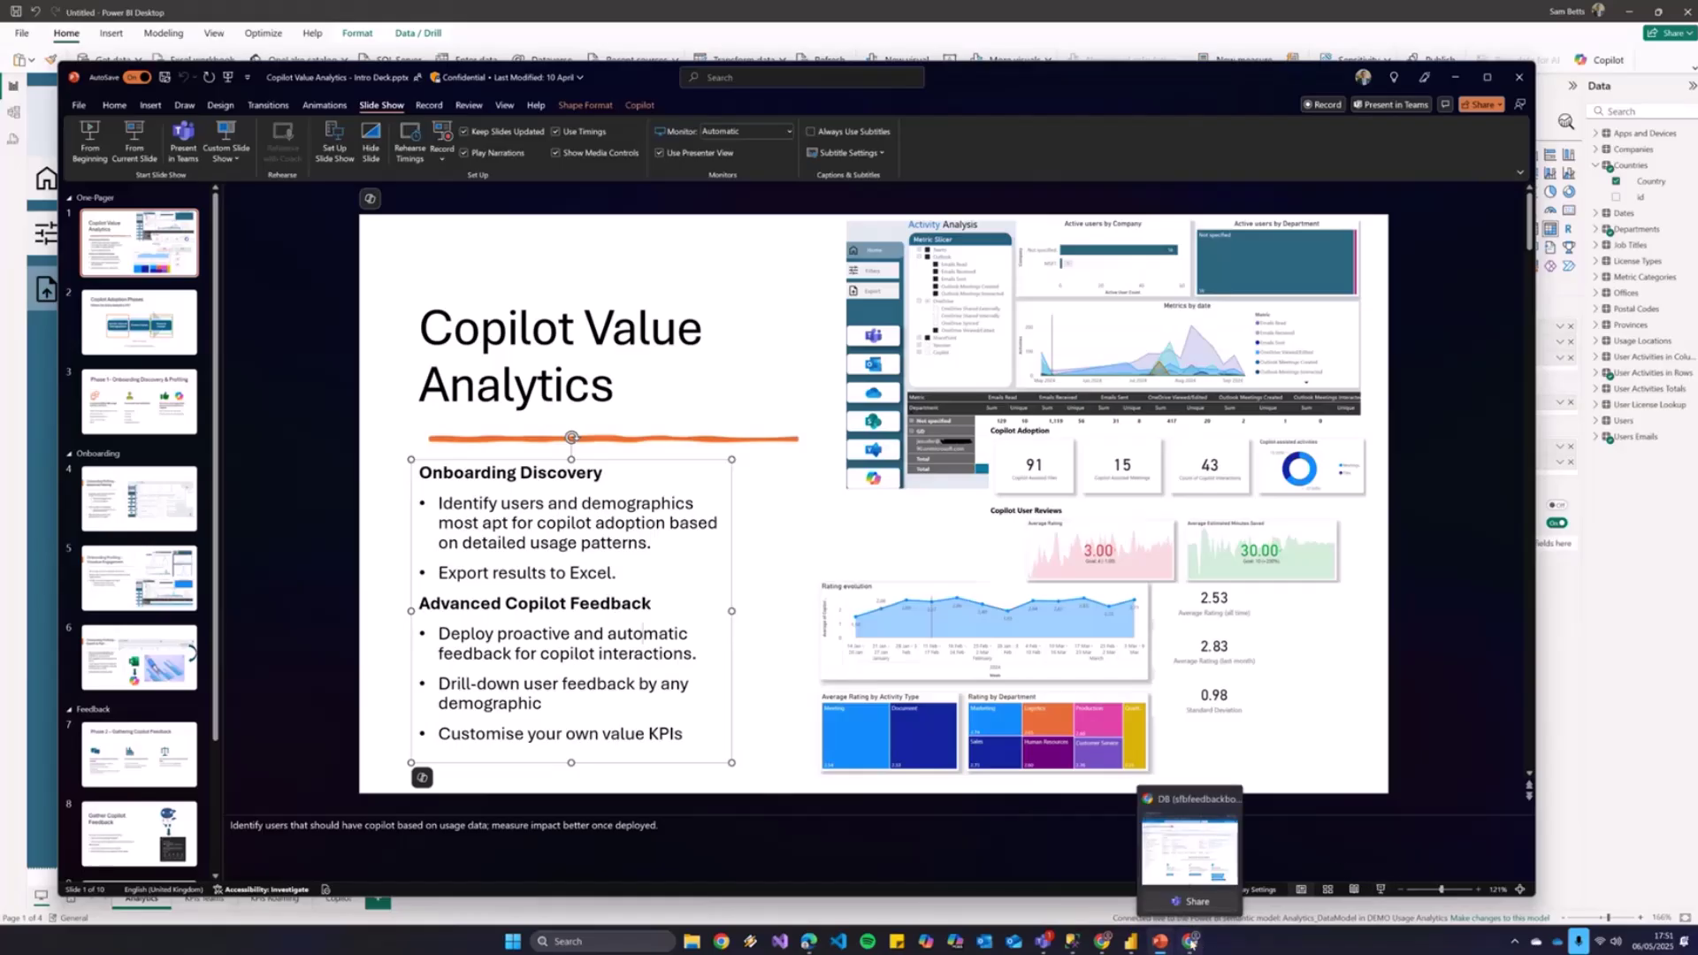
From the Copilot Feedback Bot Admin tab, open the Copilot Feedback bot chat and zoom Teams to 125%
{"action": "left_click", "coordinate": [1116, 840]}
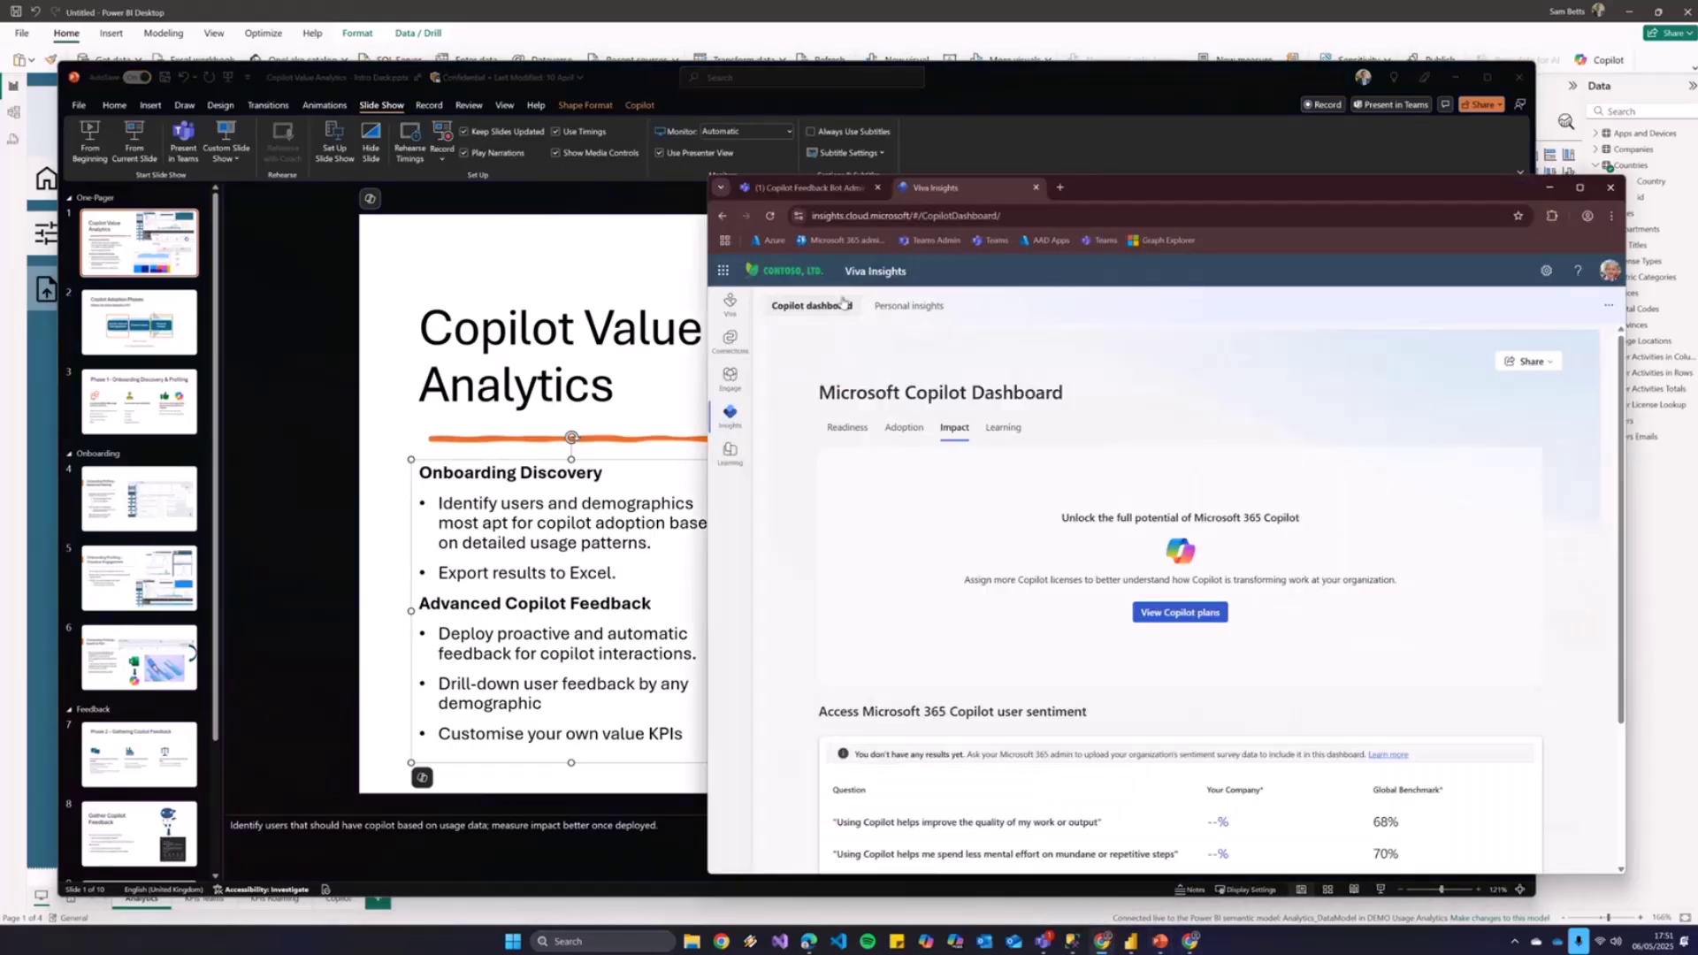
{"action": "left_click", "coordinate": [865, 188]}
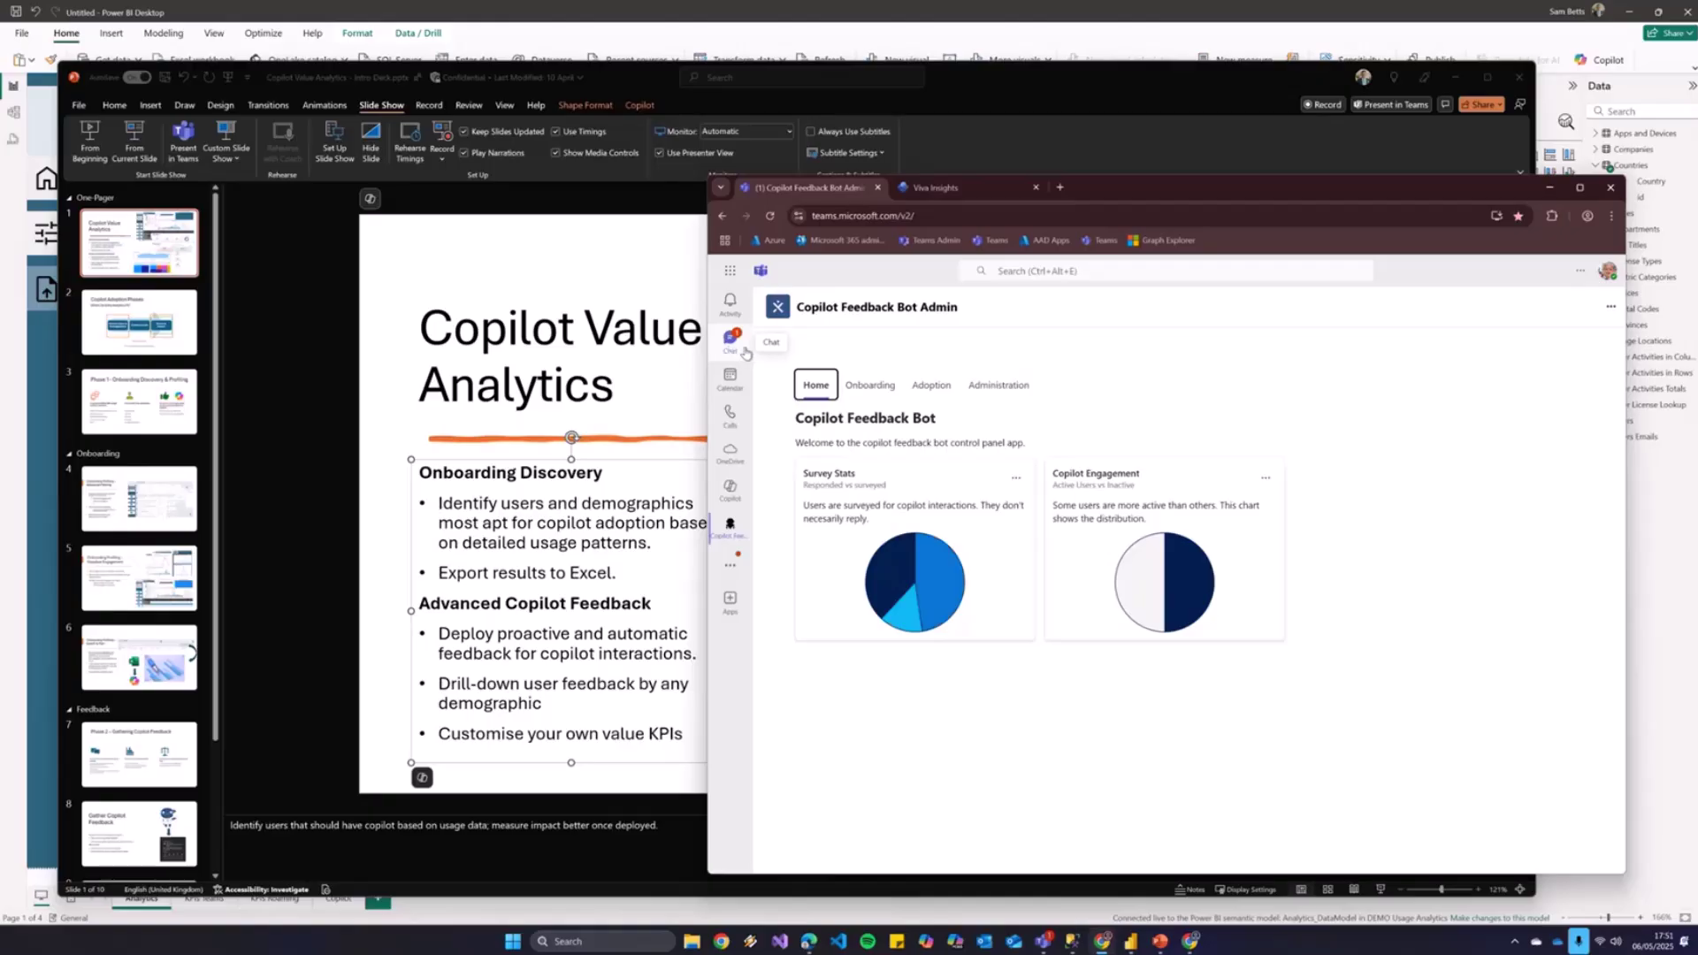
{"action": "left_click", "coordinate": [745, 351]}
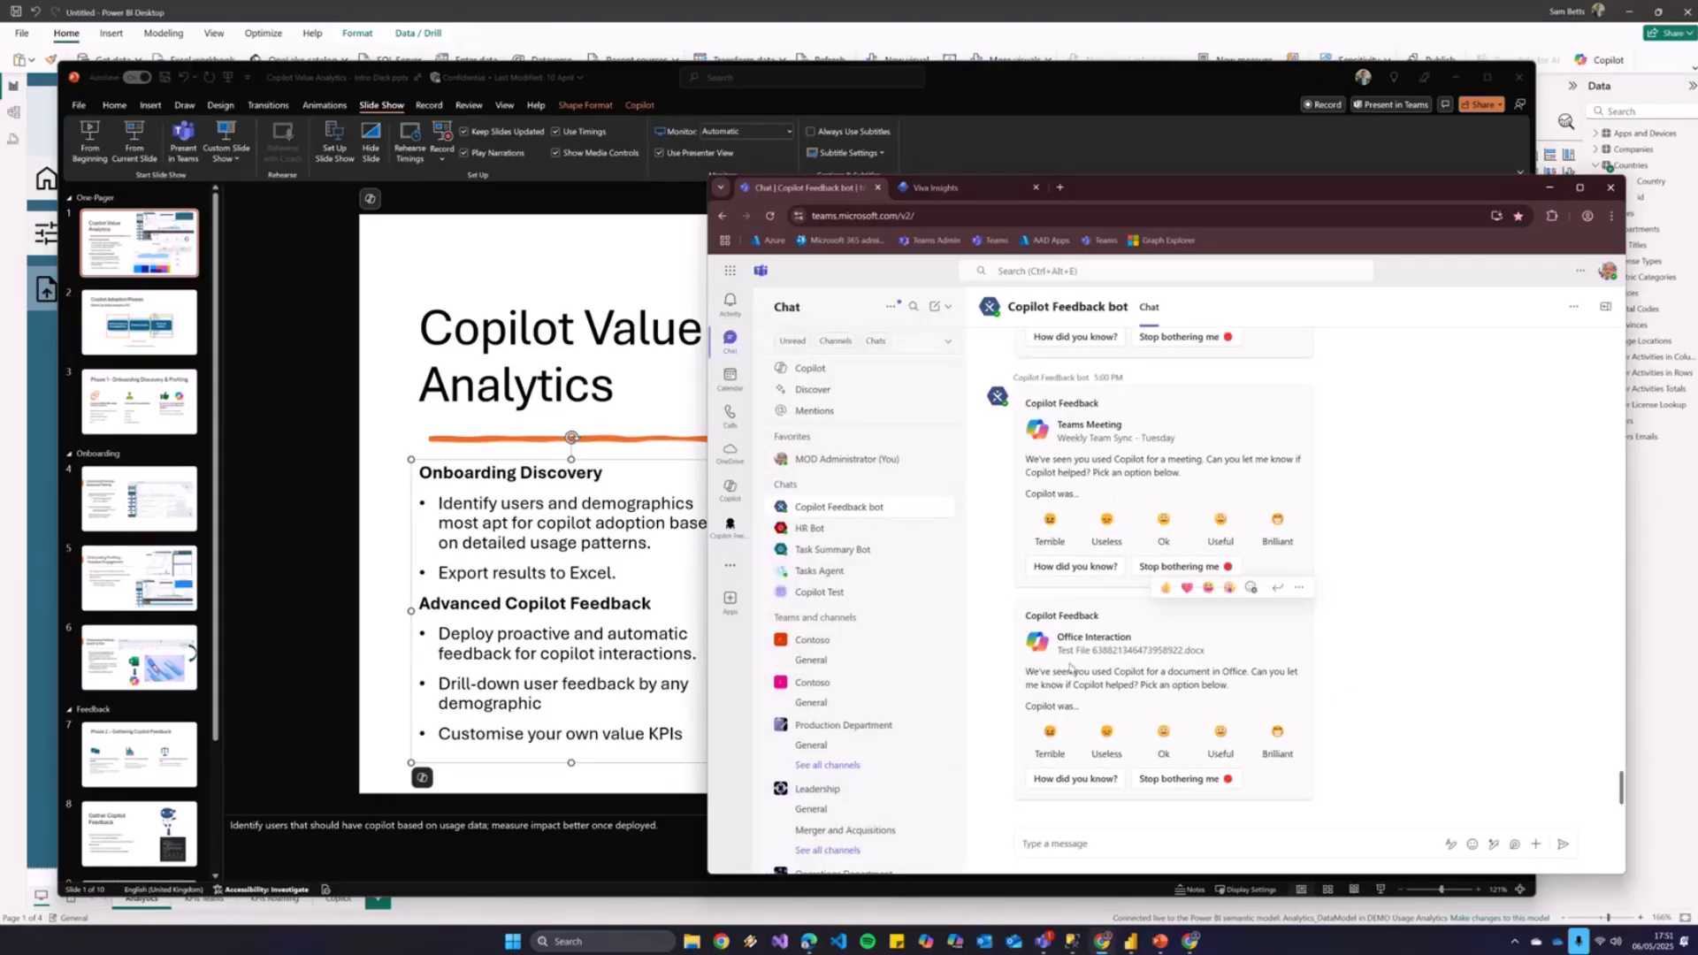
{"action": "key", "text": "ctrl+plus"}
{"action": "key", "text": "ctrl+plus"}
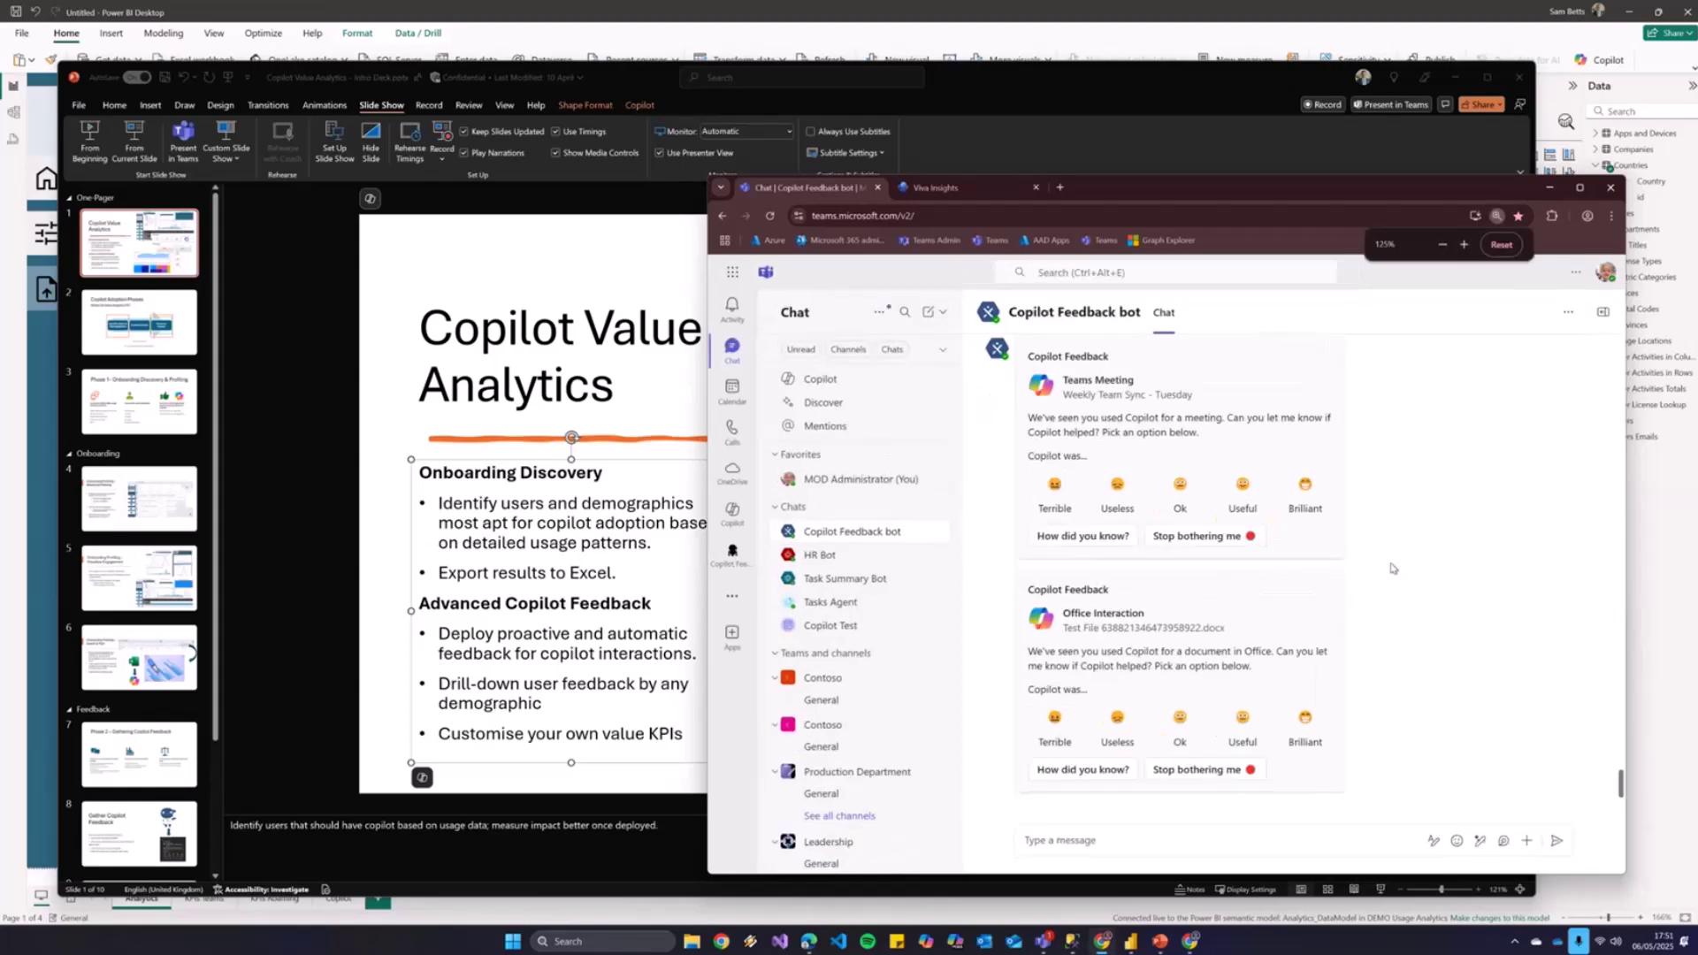
Enlarge the Teams window and rate the Office Interaction card's Copilot use as Brilliant
{"action": "left_click_drag", "start_coordinate": [1137, 194], "coordinate": [914, 156]}
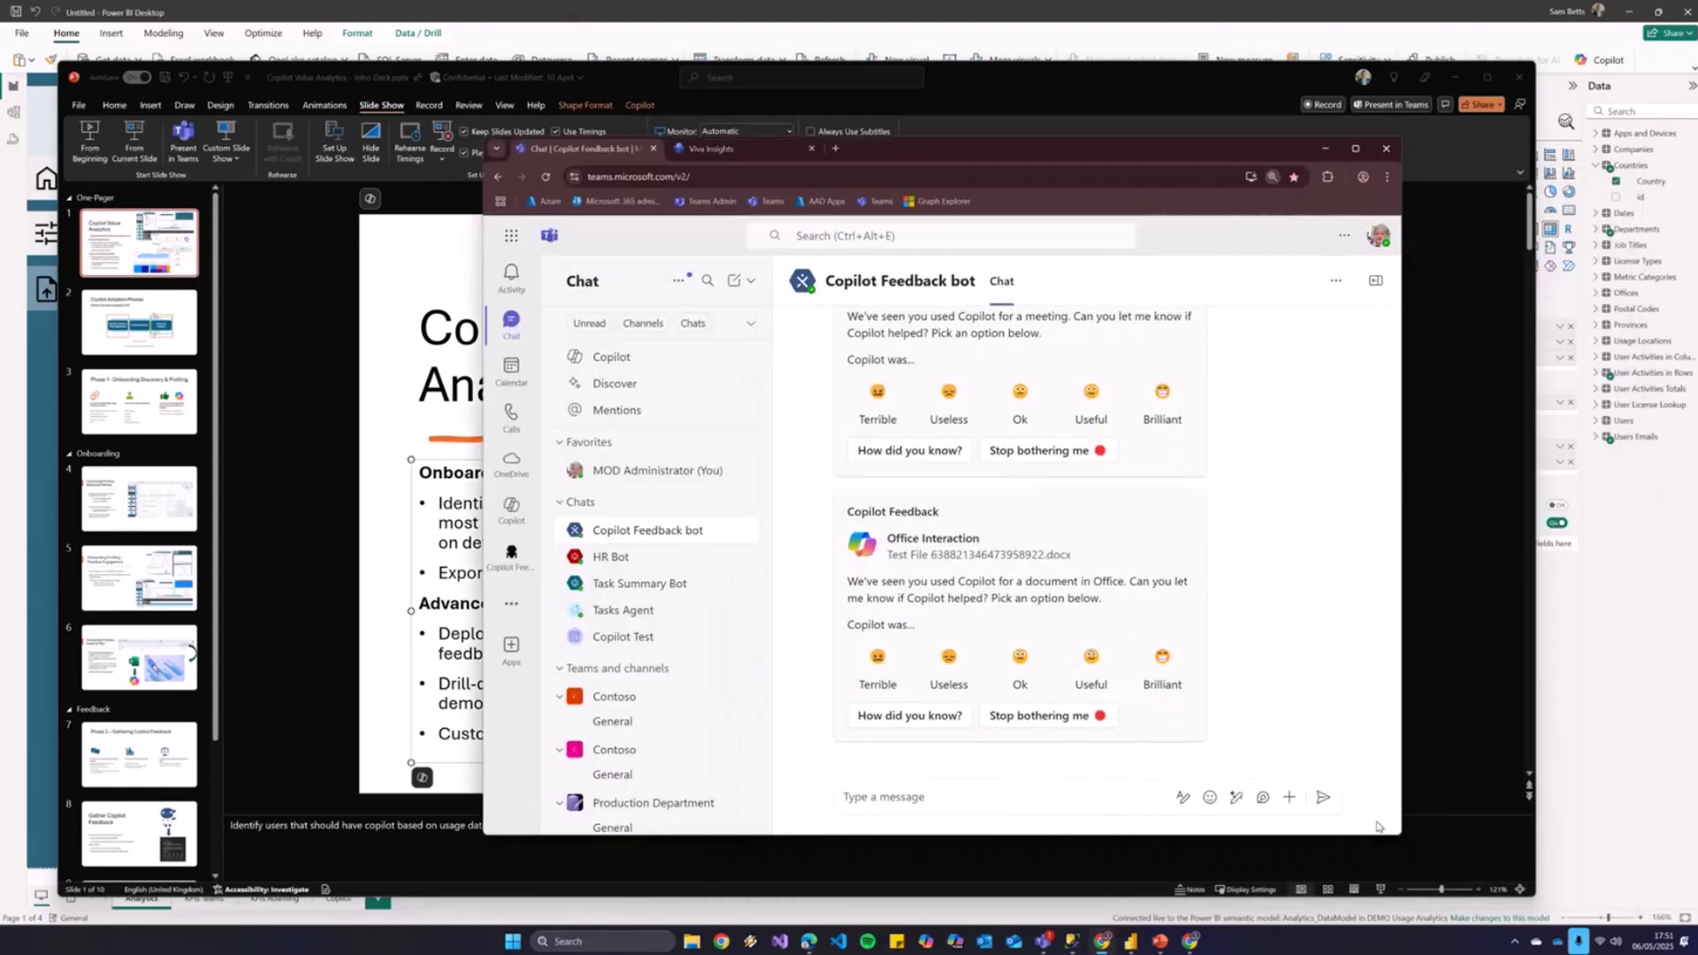
{"action": "left_click_drag", "start_coordinate": [1399, 837], "coordinate": [1537, 880]}
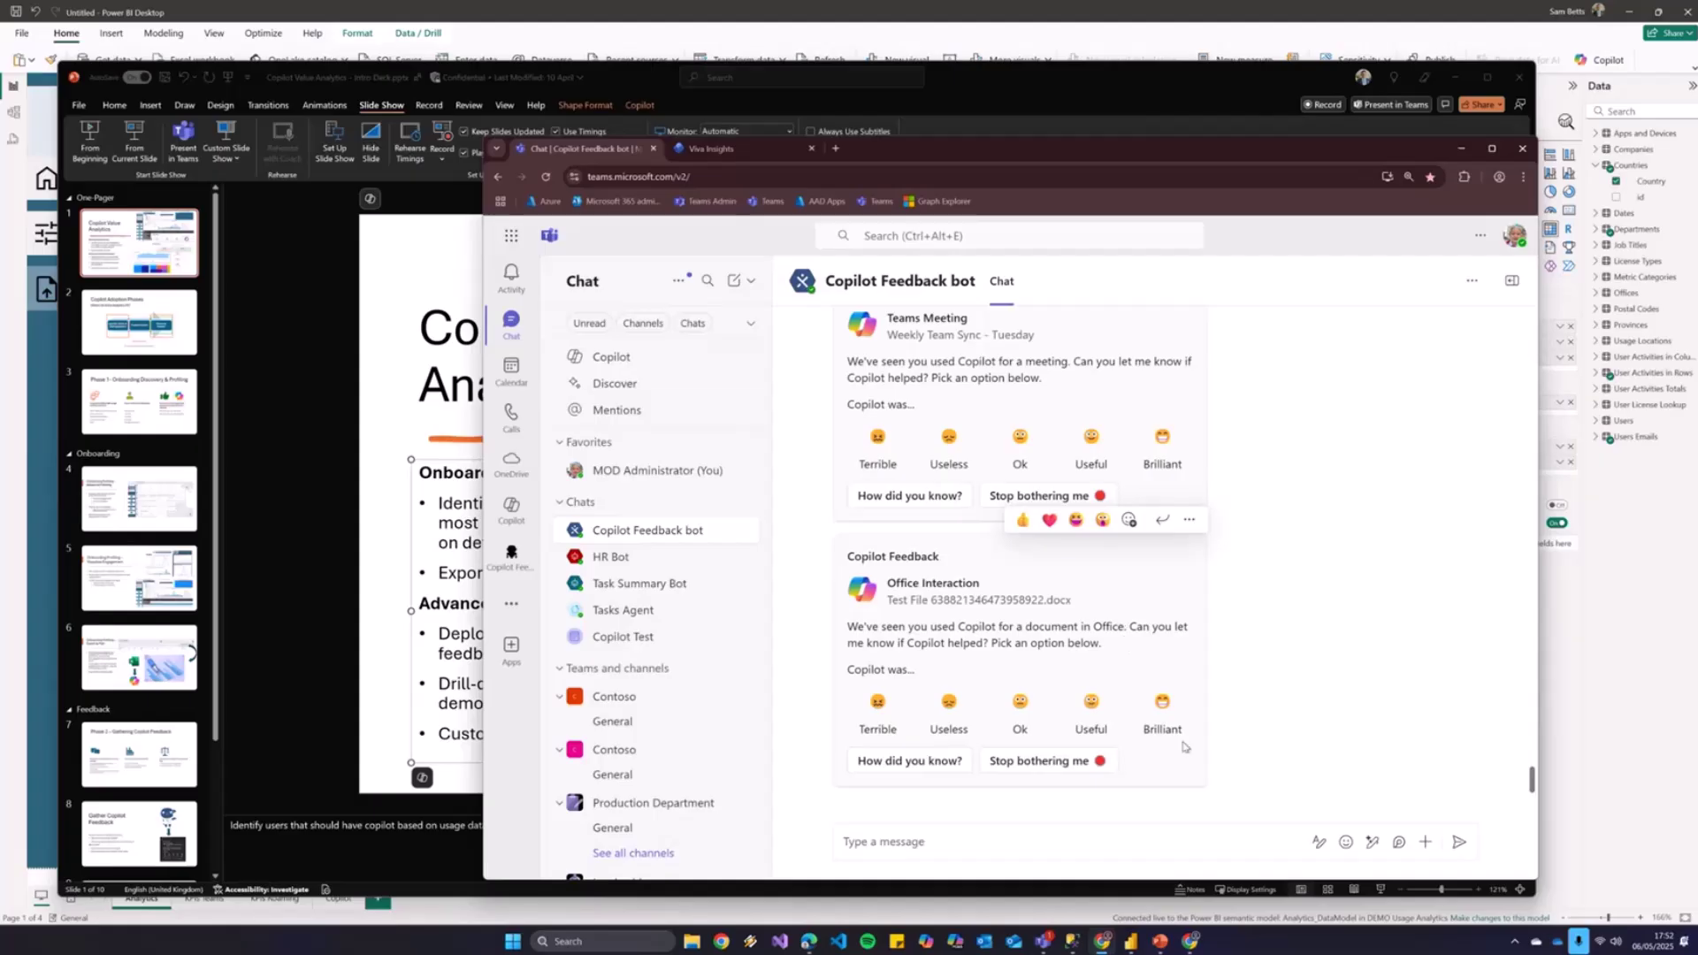
{"action": "left_click_drag", "start_coordinate": [891, 600], "coordinate": [1066, 600]}
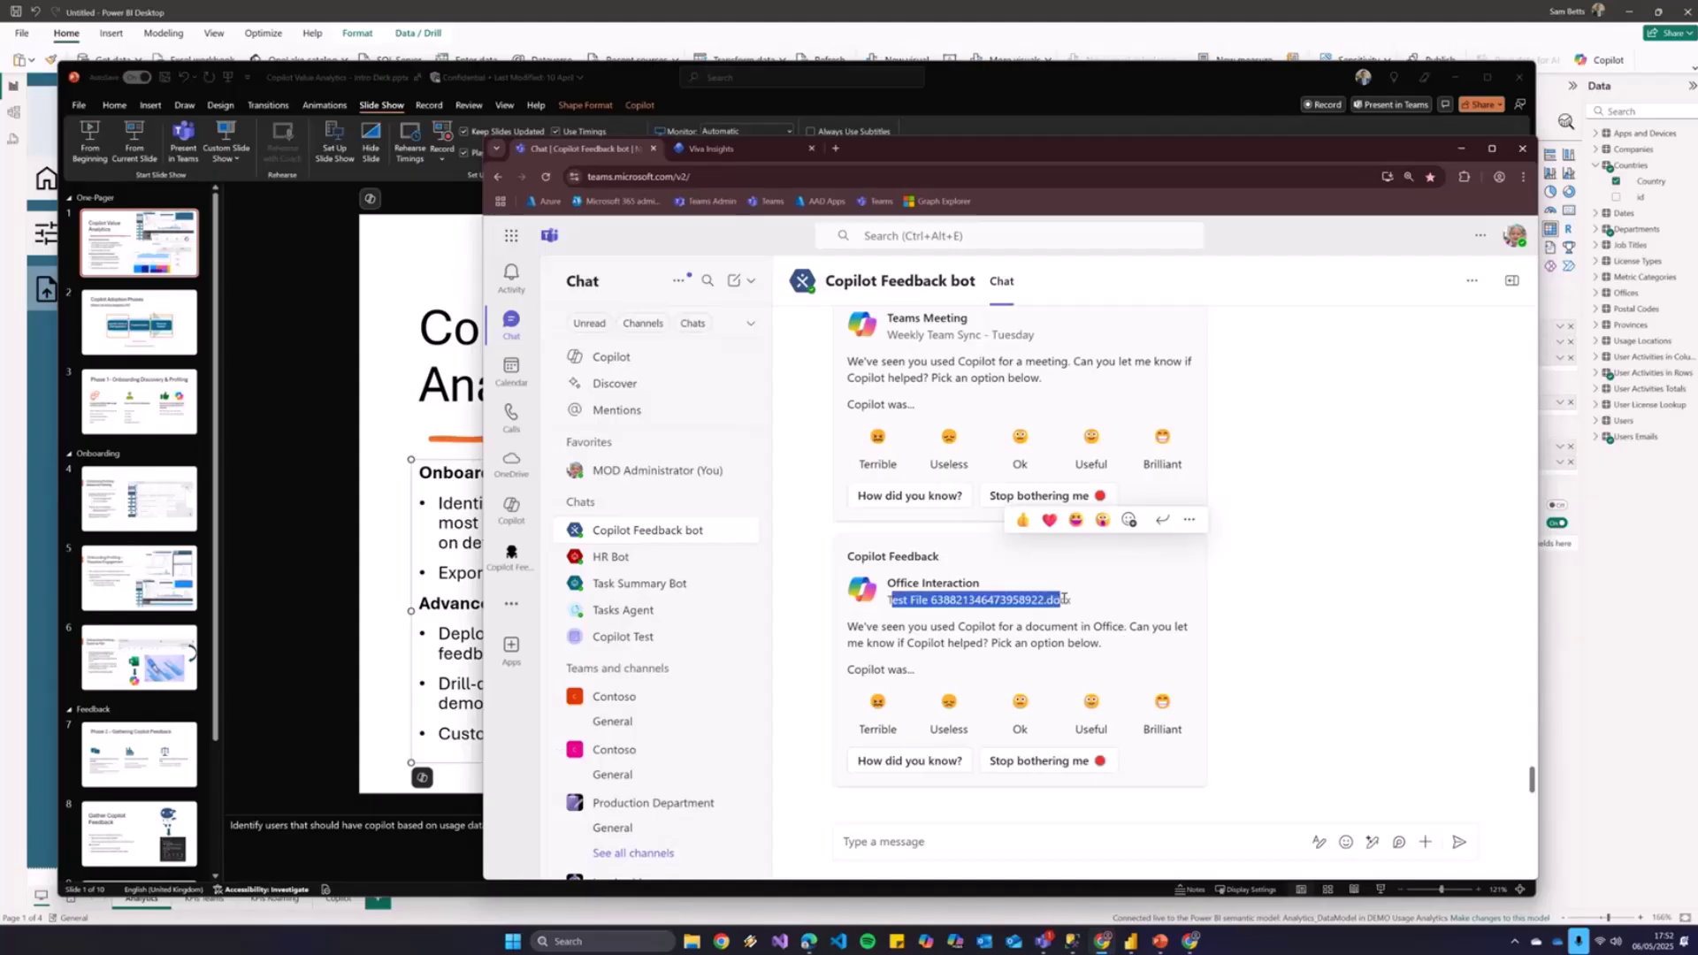
{"action": "double_click", "coordinate": [1065, 599]}
{"action": "left_click", "coordinate": [1138, 743]}
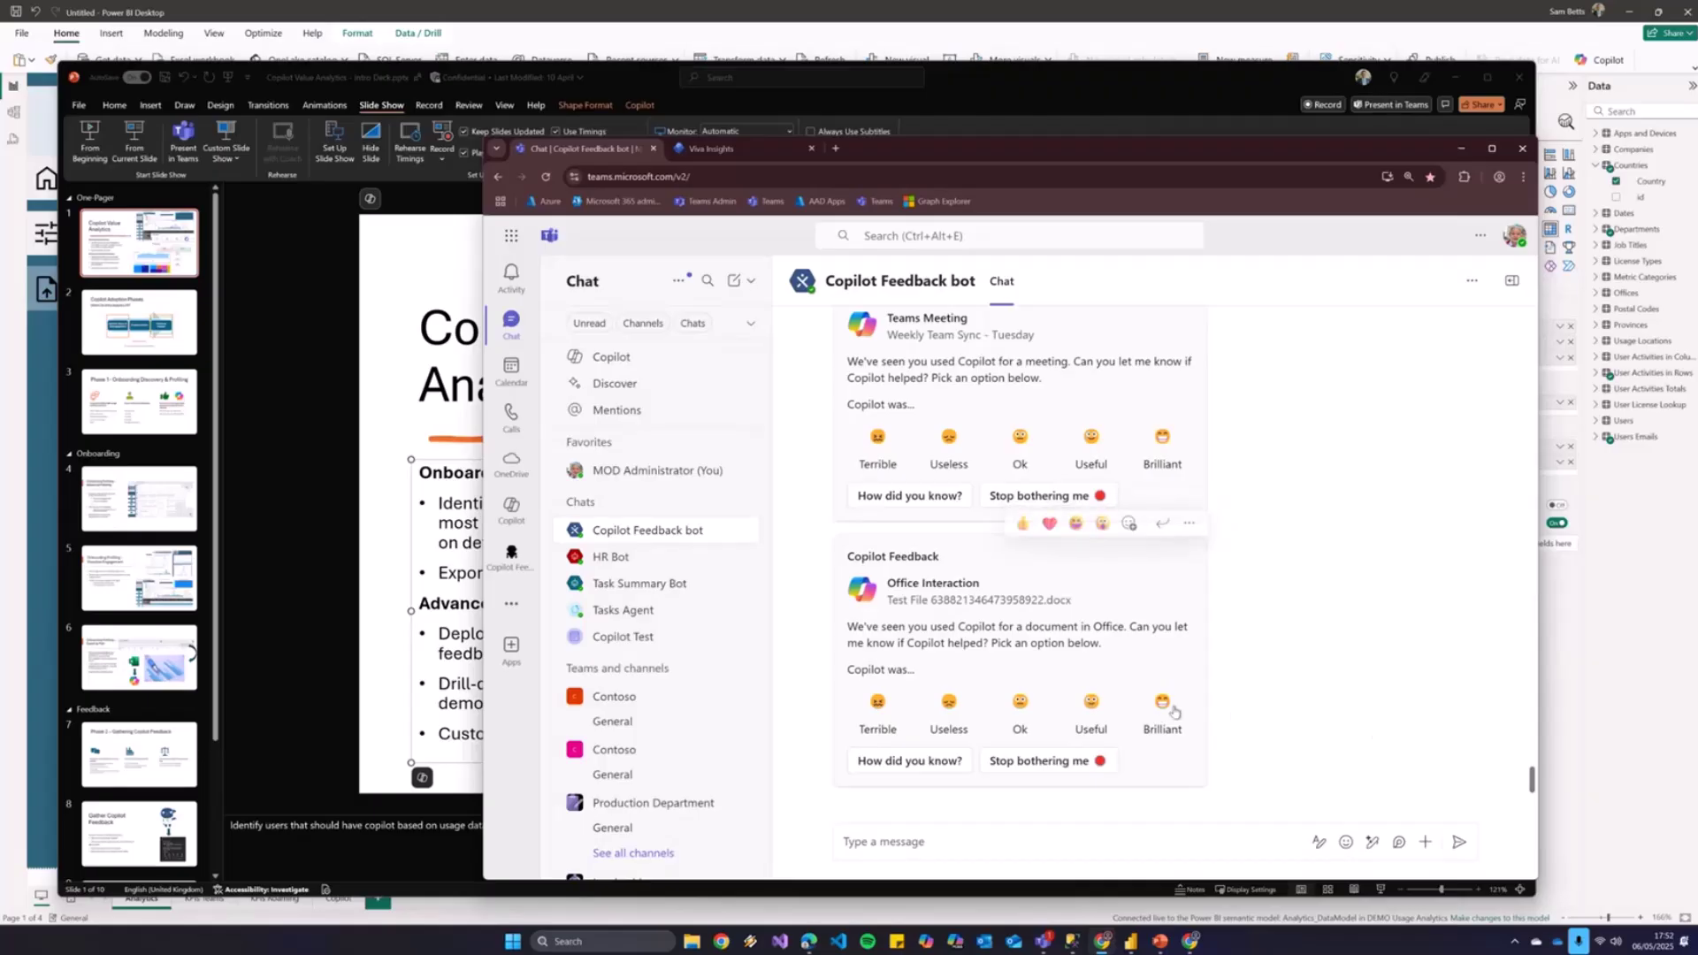
{"action": "left_click", "coordinate": [1152, 730]}
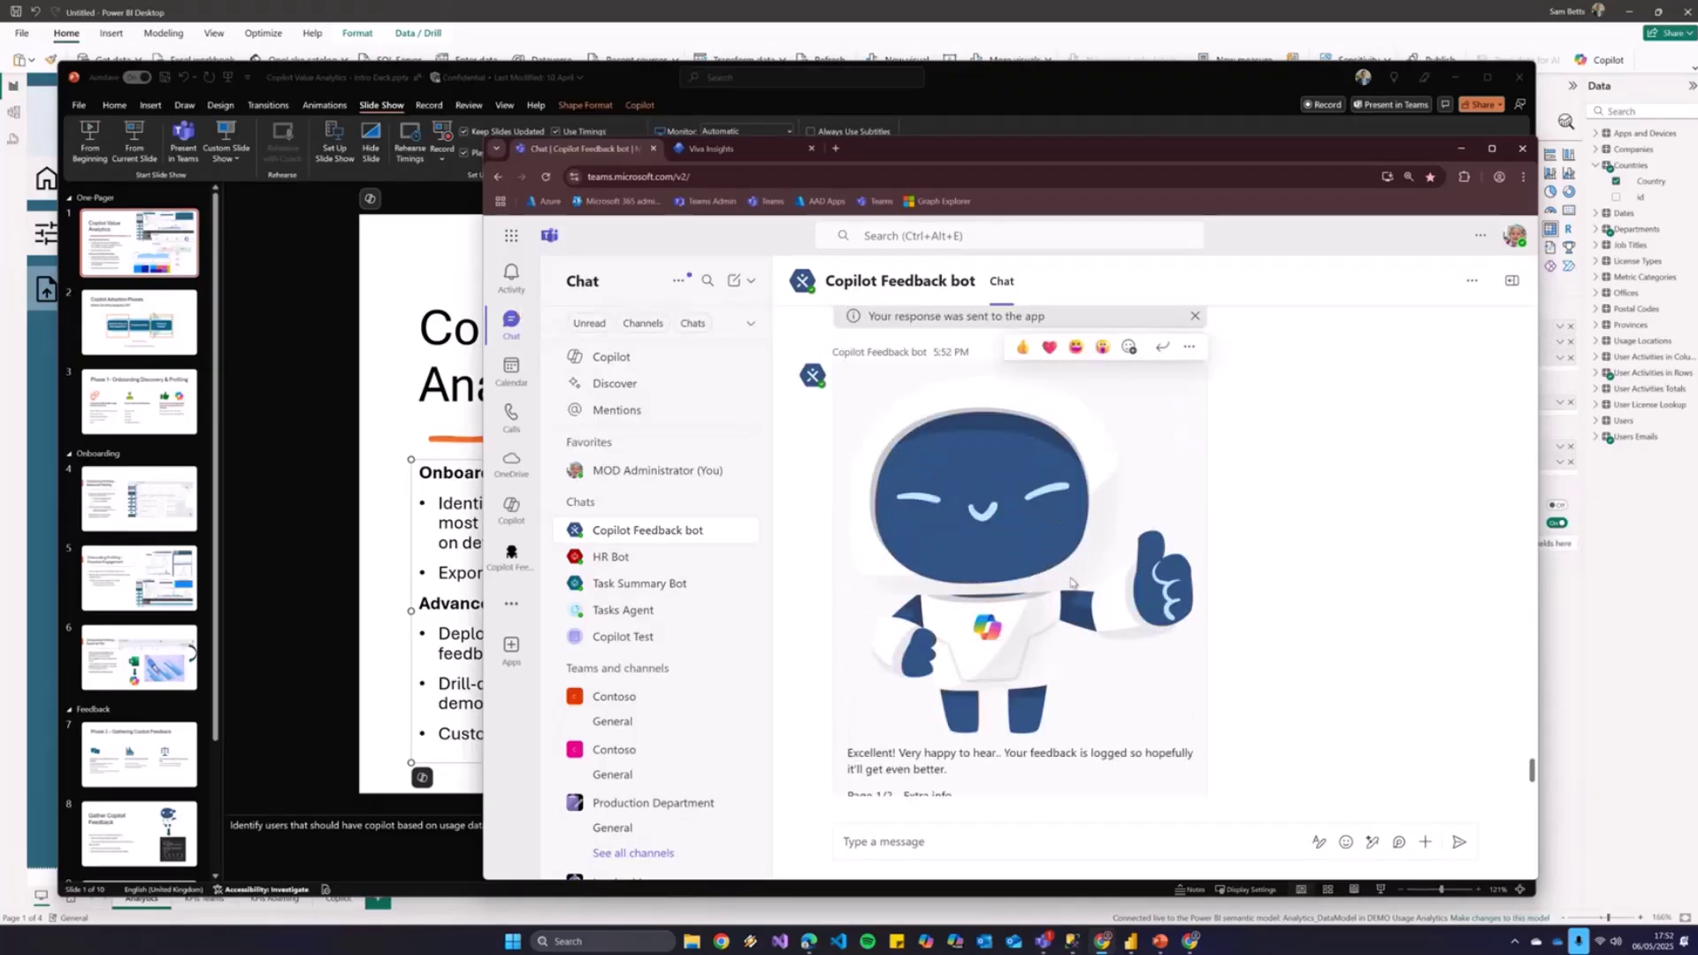
Answer the one-word question with 'Great' and enter 10 minutes saved
{"action": "left_click", "coordinate": [1020, 672]}
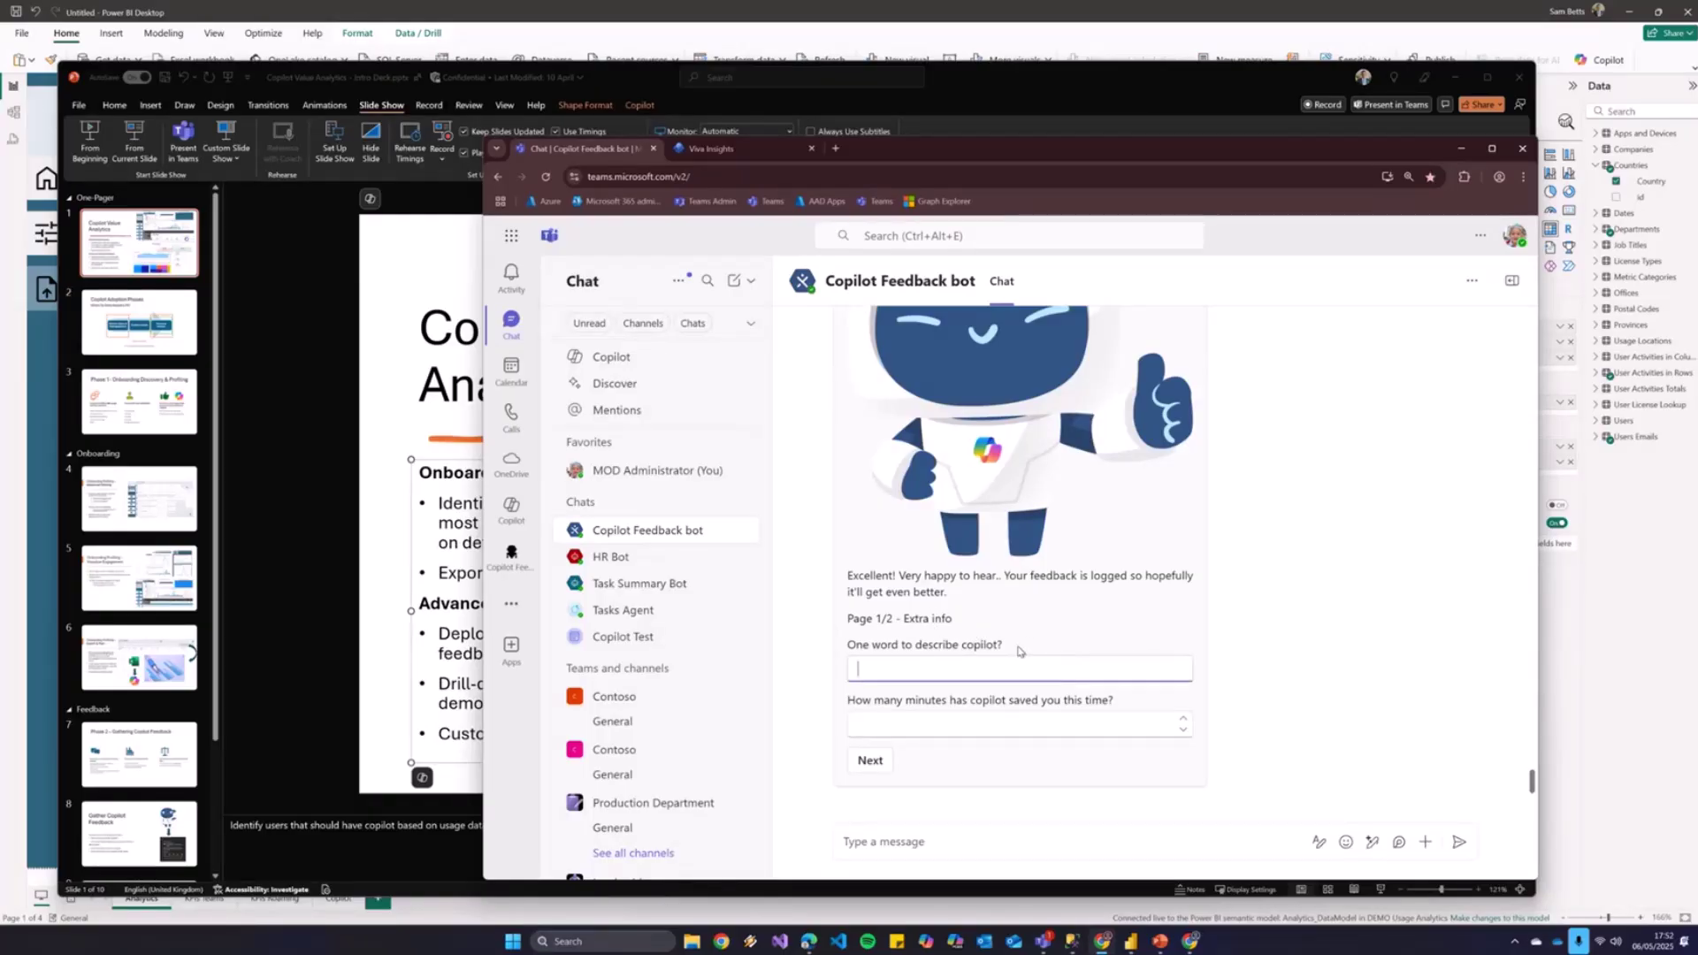
{"action": "scroll", "coordinate": [1019, 652], "scroll_direction": "up", "scroll_amount": 5}
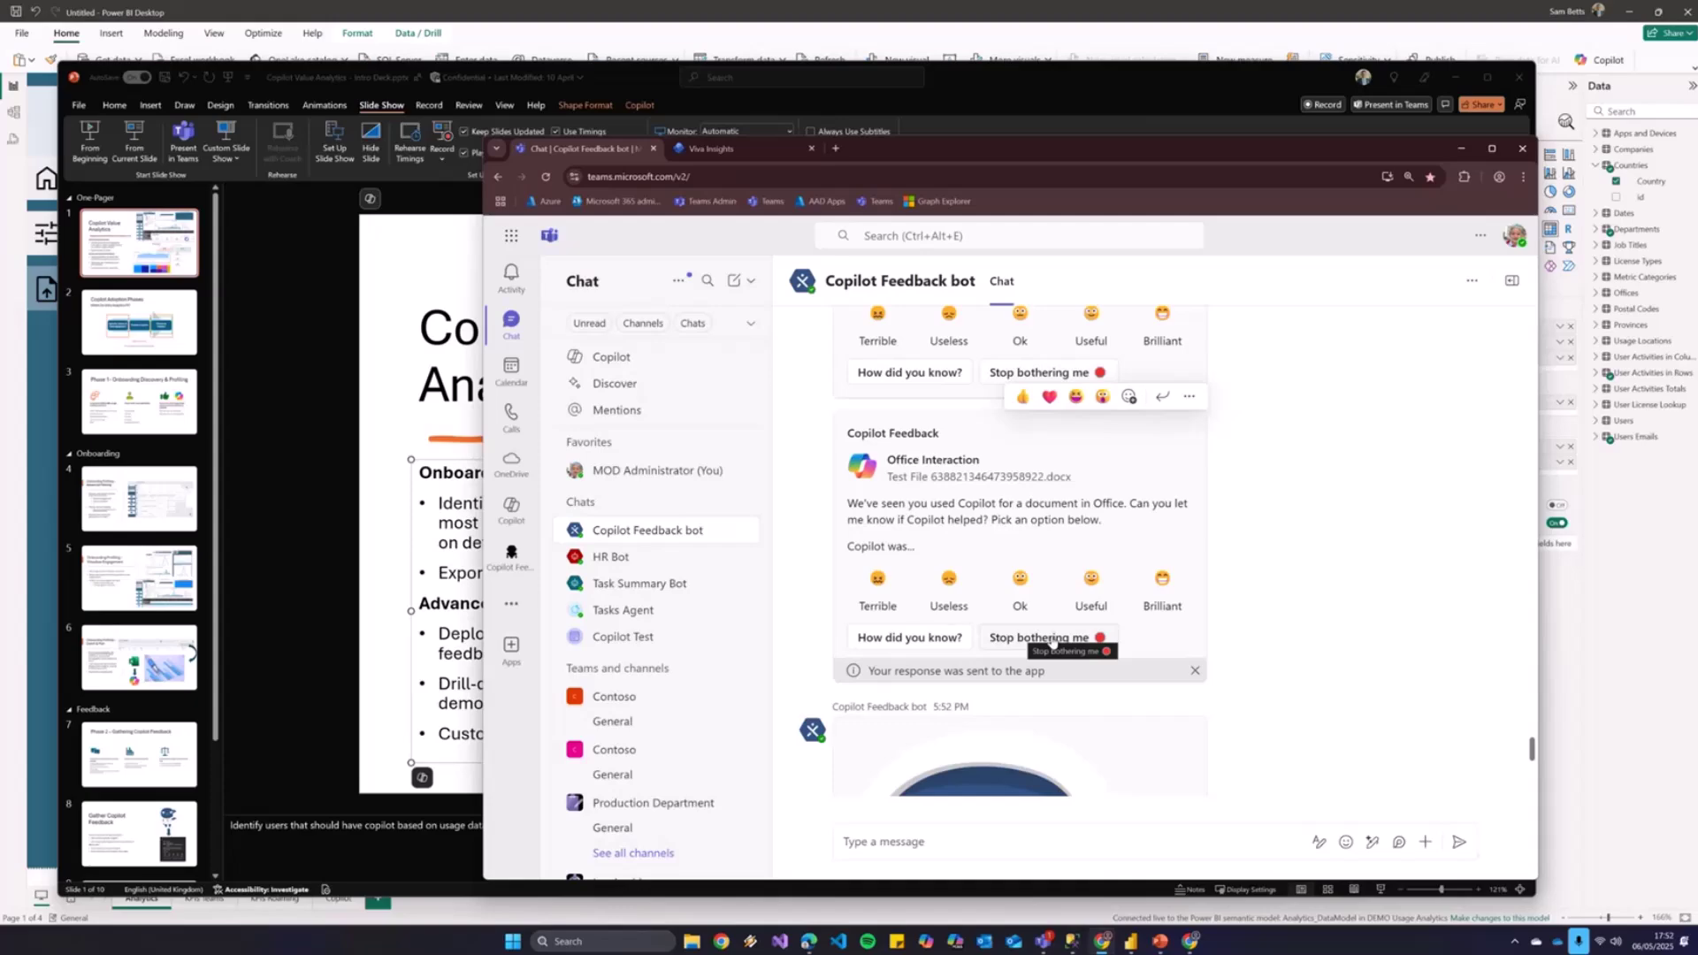
{"action": "scroll", "coordinate": [1308, 675], "scroll_direction": "down", "scroll_amount": 4}
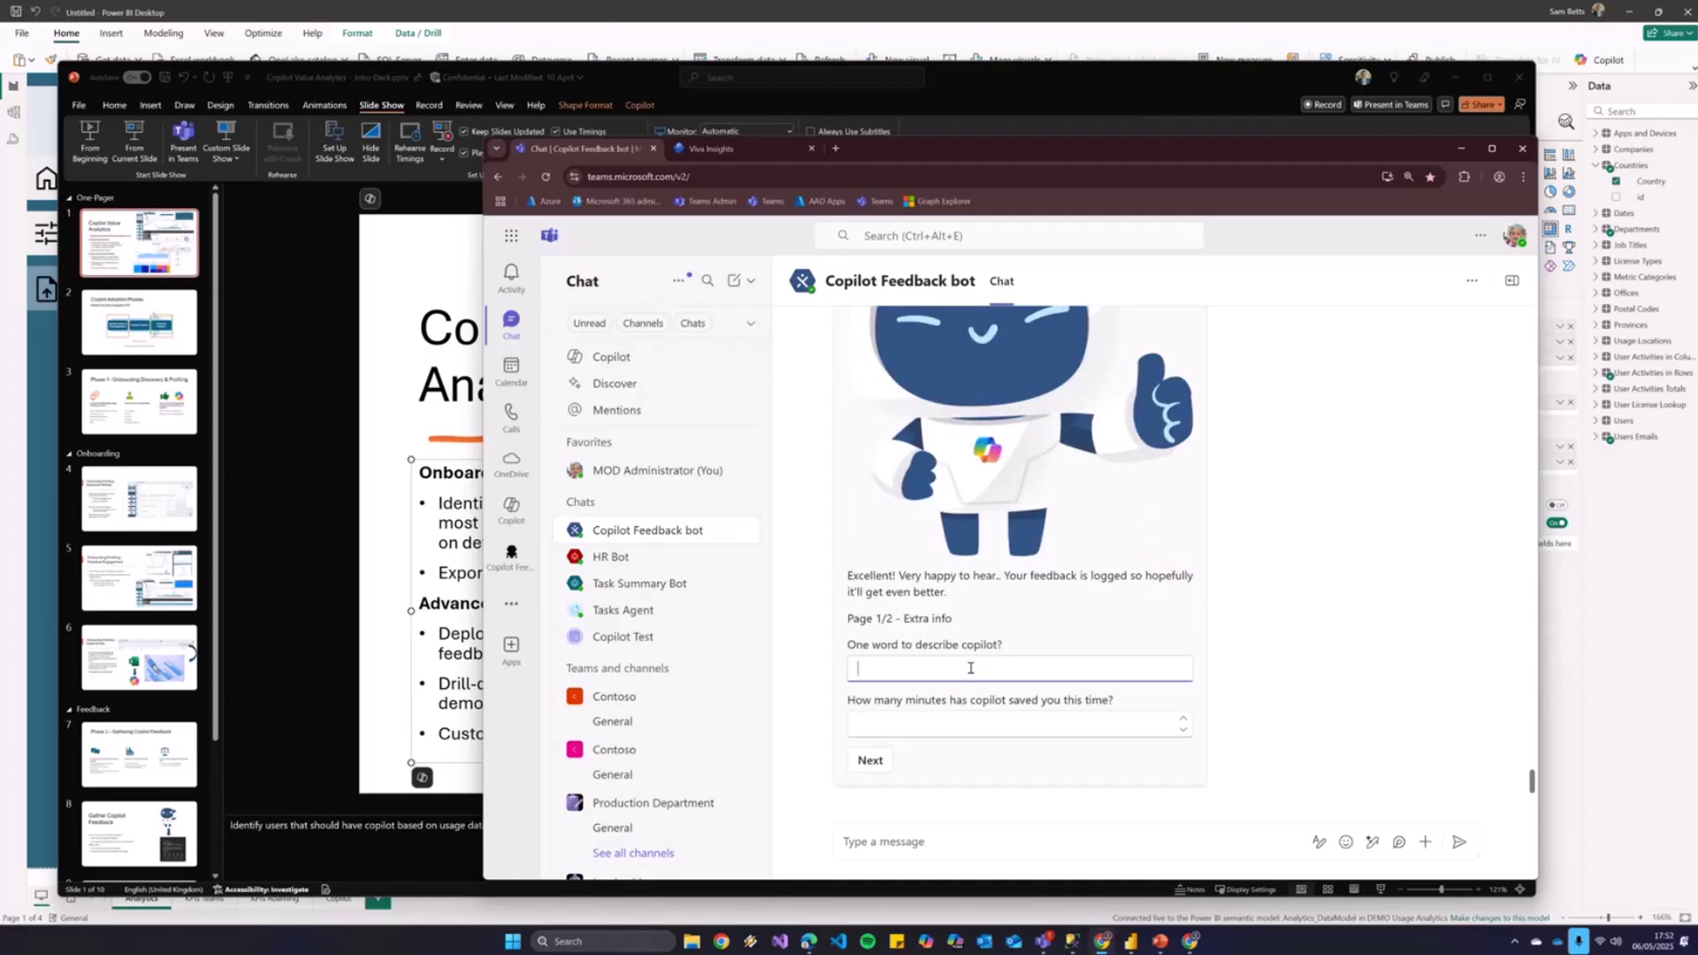
{"action": "type", "text": "Great"}
{"action": "key", "text": "Tab"}
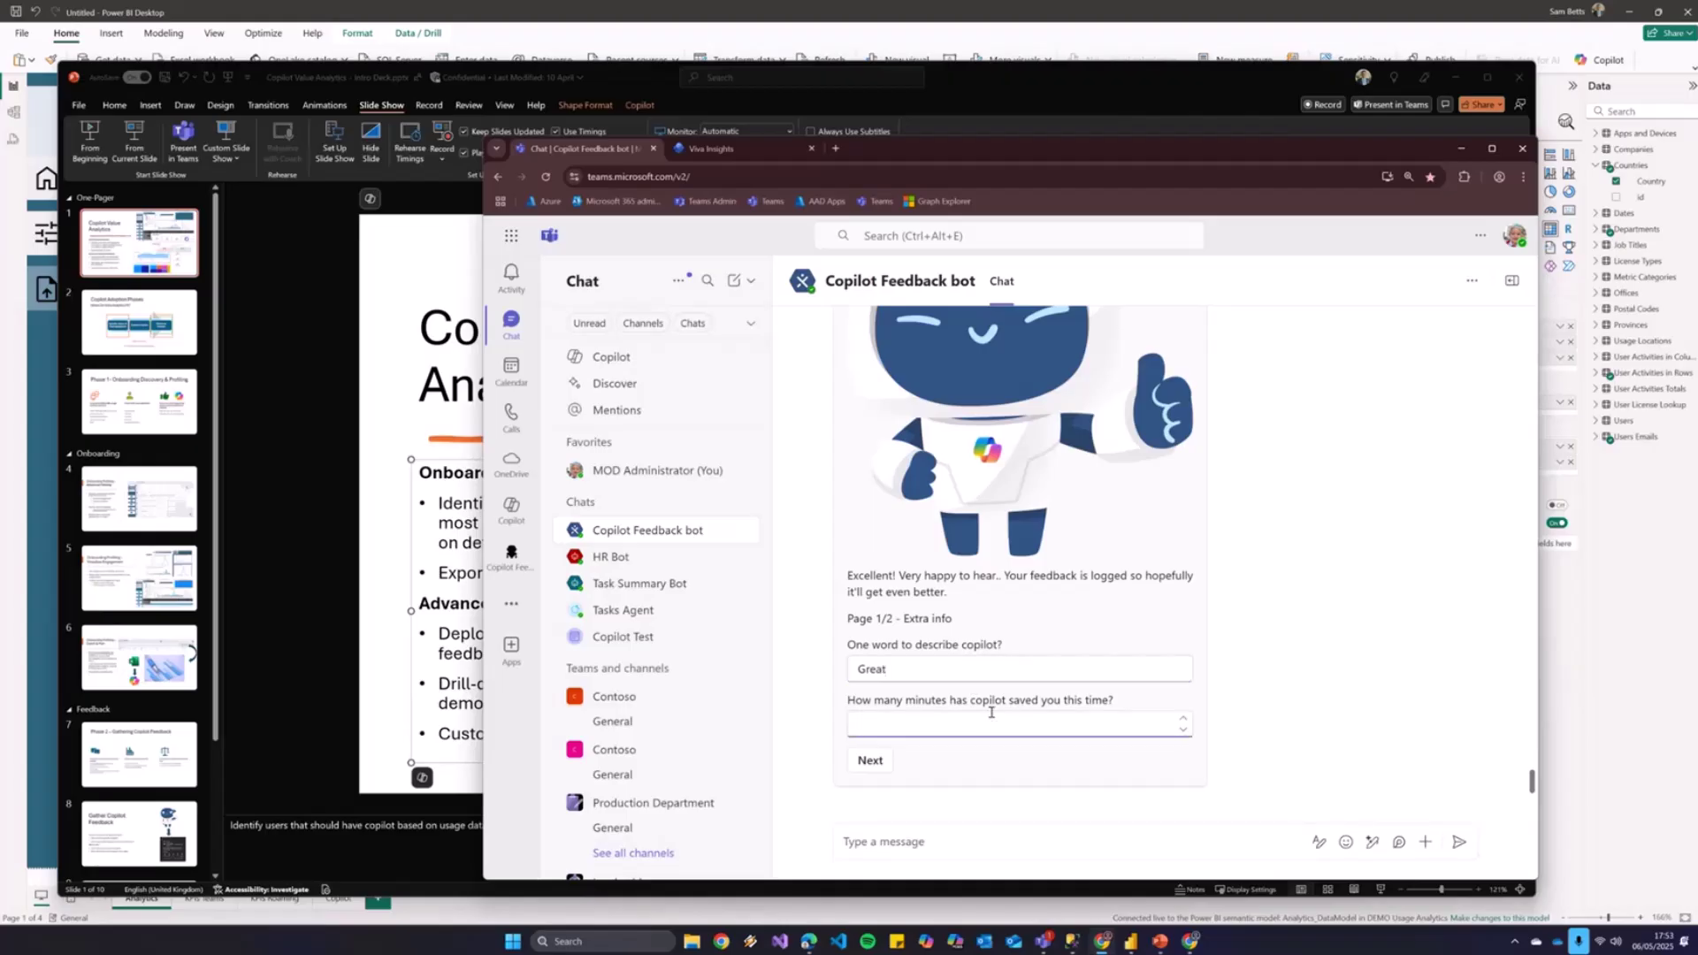
{"action": "type", "text": "10"}
Submit page 1, tick Yes for Copilot boosting productivity, and submit page 2
{"action": "key", "text": "Return"}
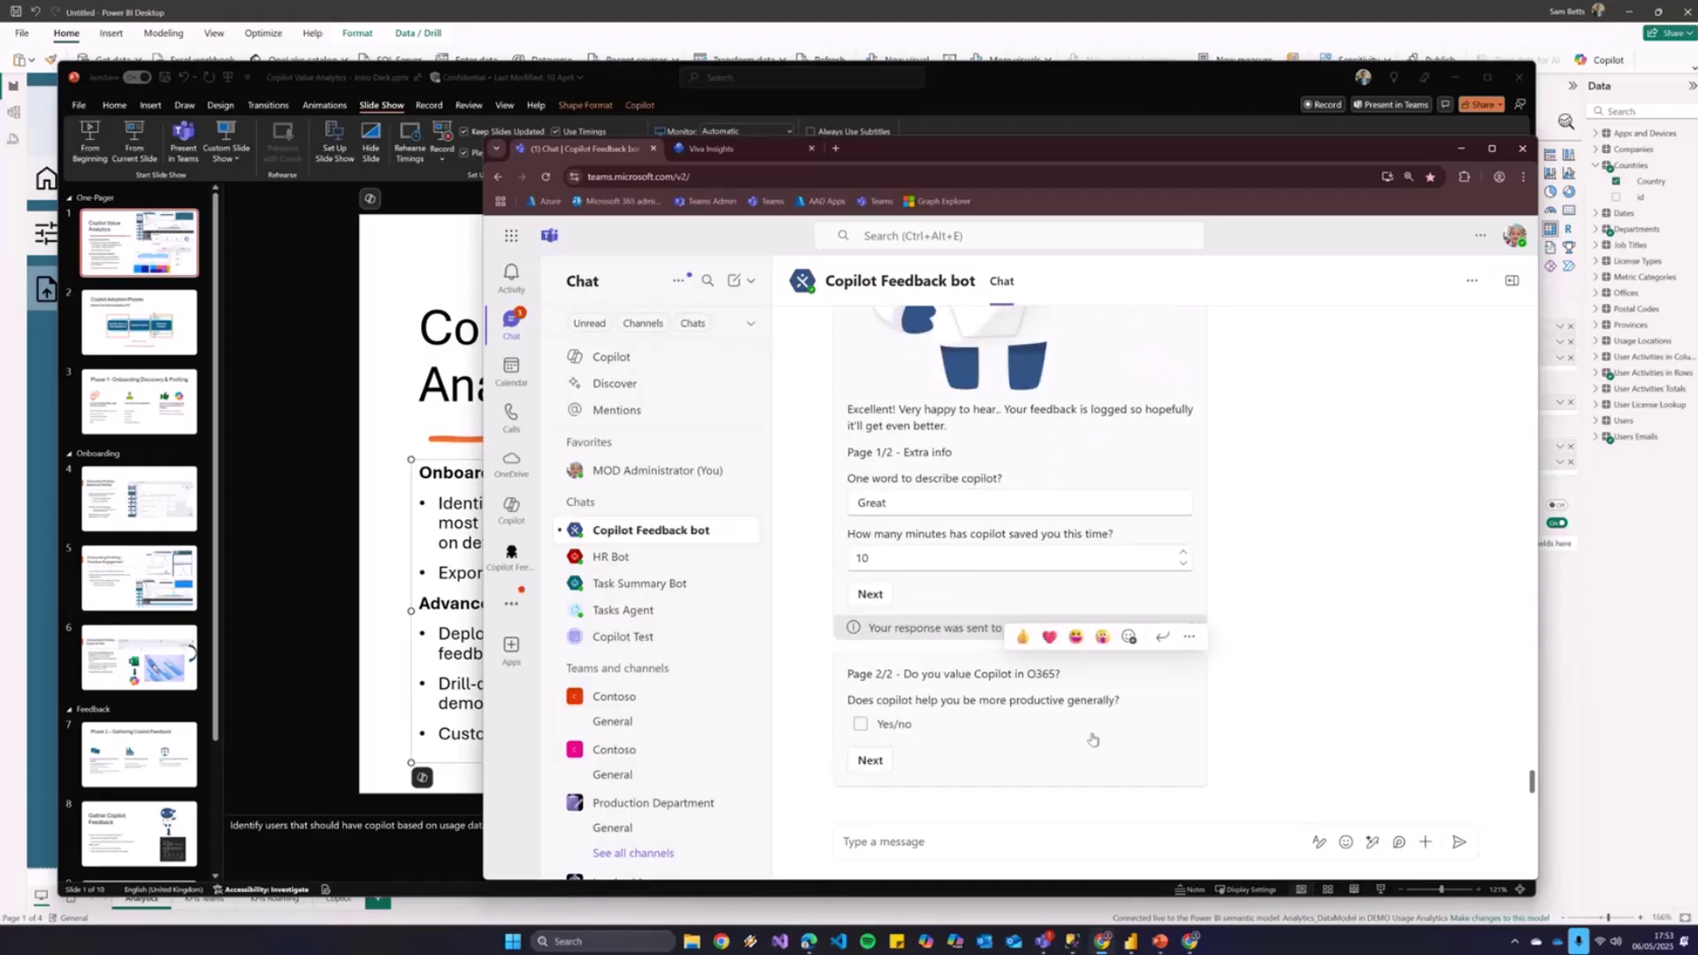
{"action": "left_click", "coordinate": [888, 725]}
{"action": "left_click", "coordinate": [872, 760]}
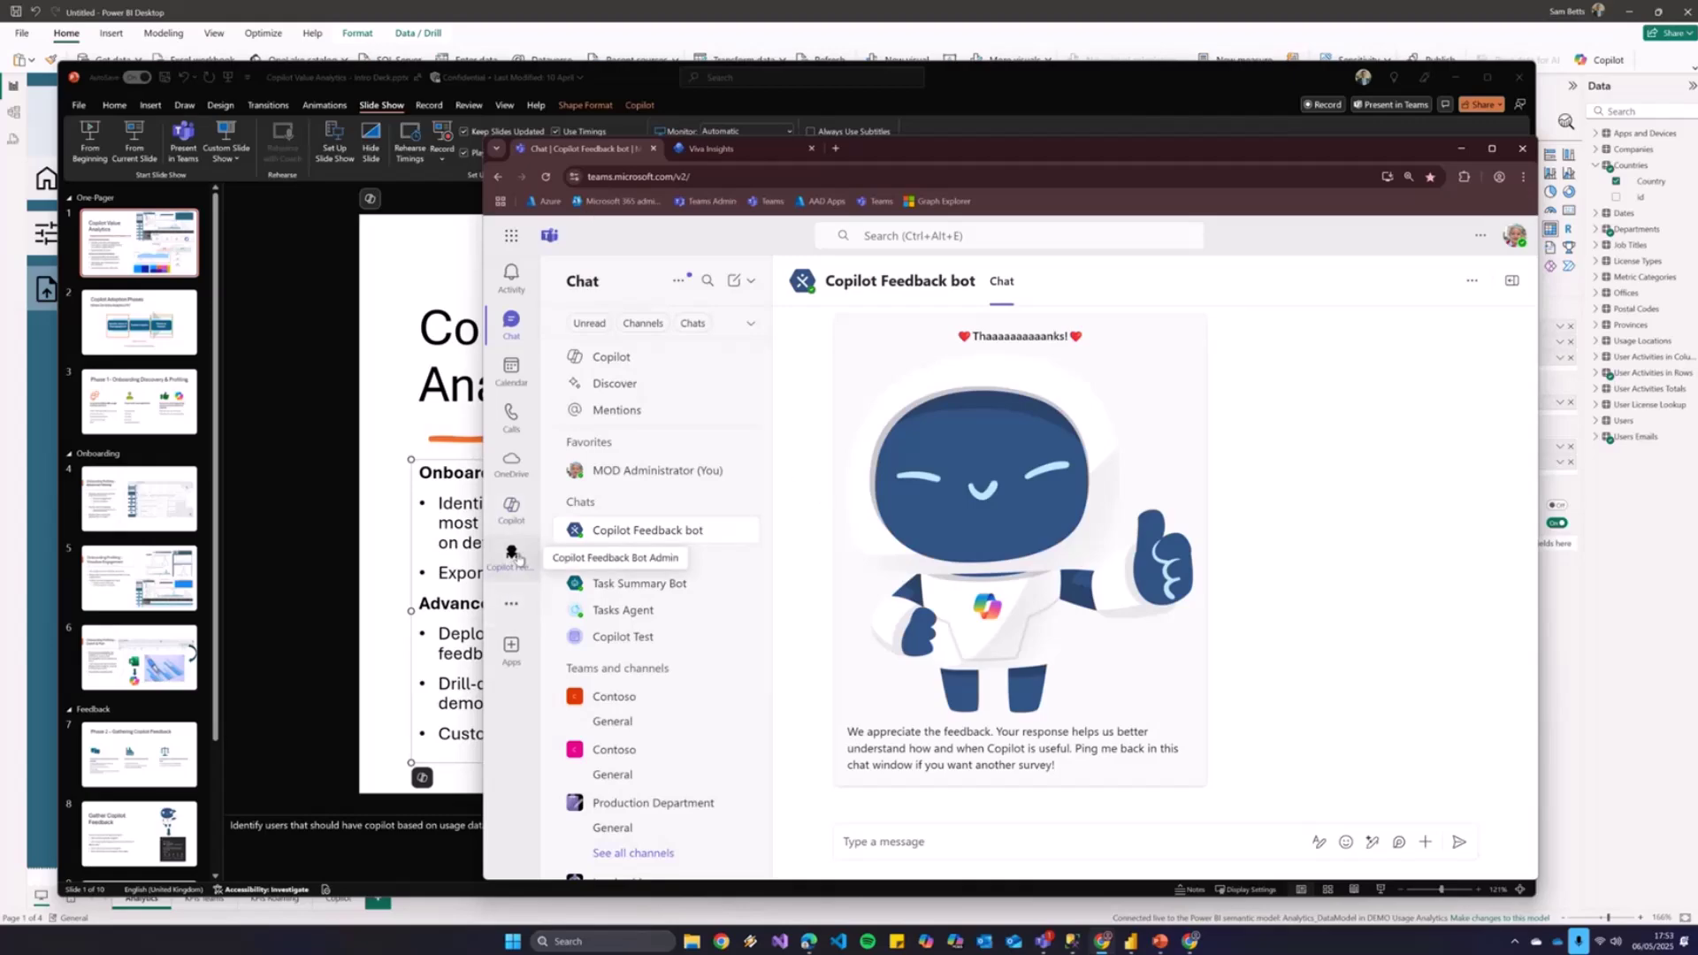
Open the Copilot Feedback Bot Admin Adoption page and view the Positive vs Negative pie chart
{"action": "left_click", "coordinate": [513, 555]}
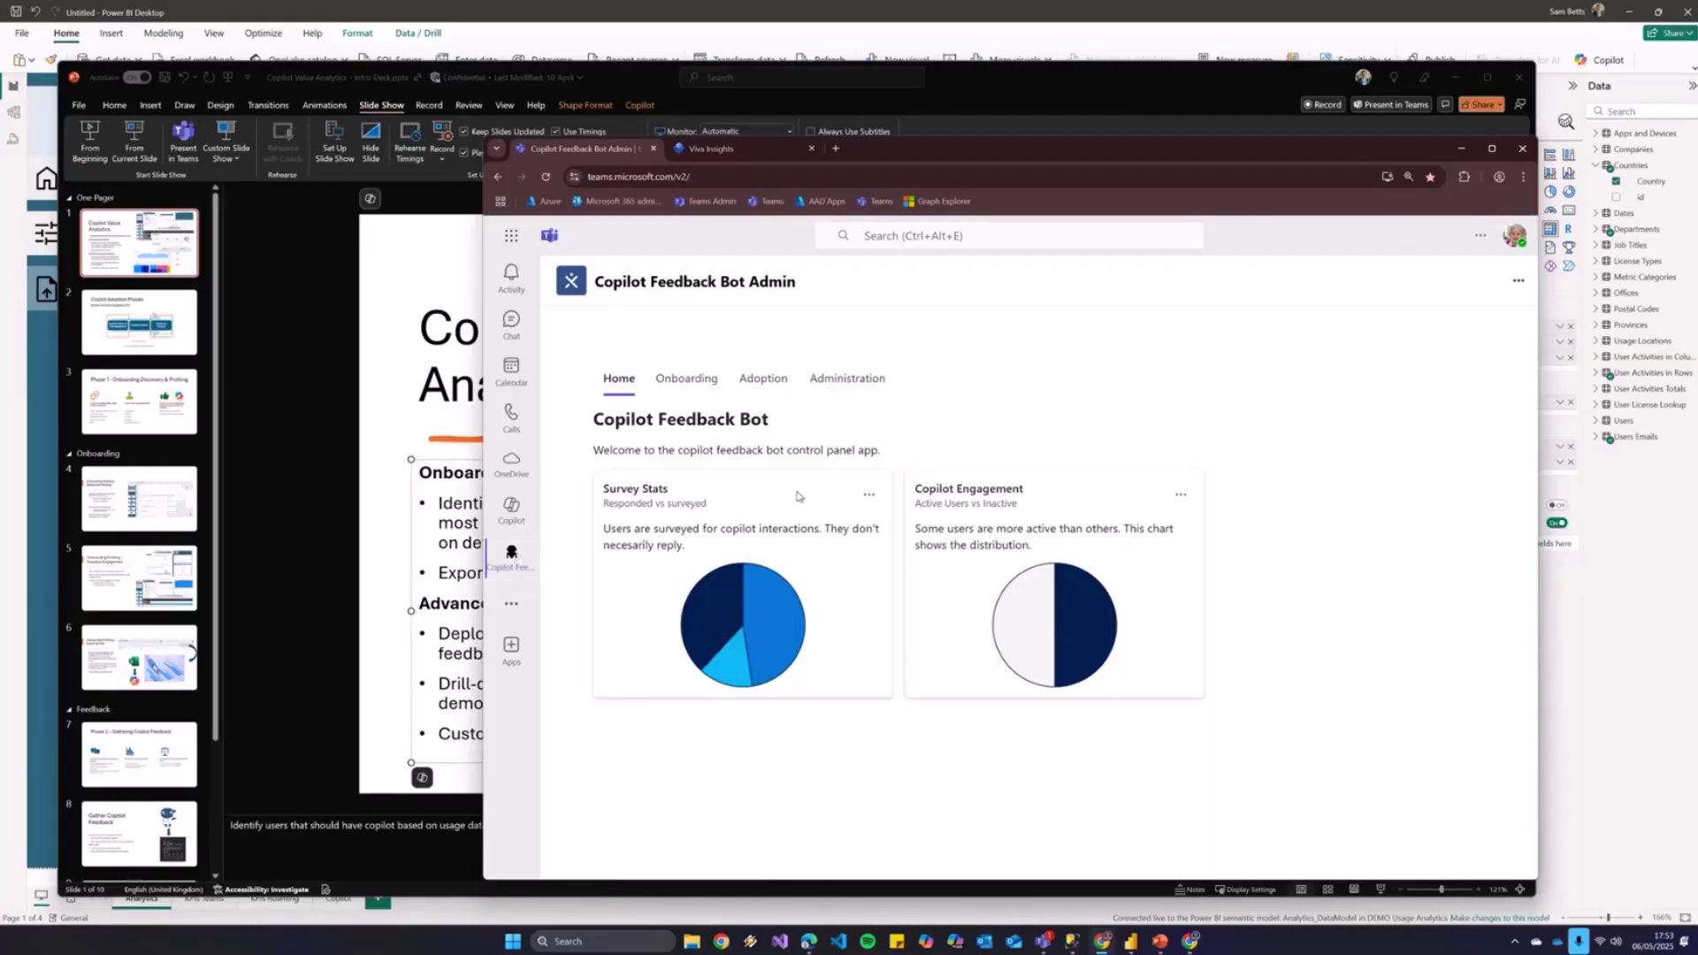
{"action": "left_click", "coordinate": [782, 387]}
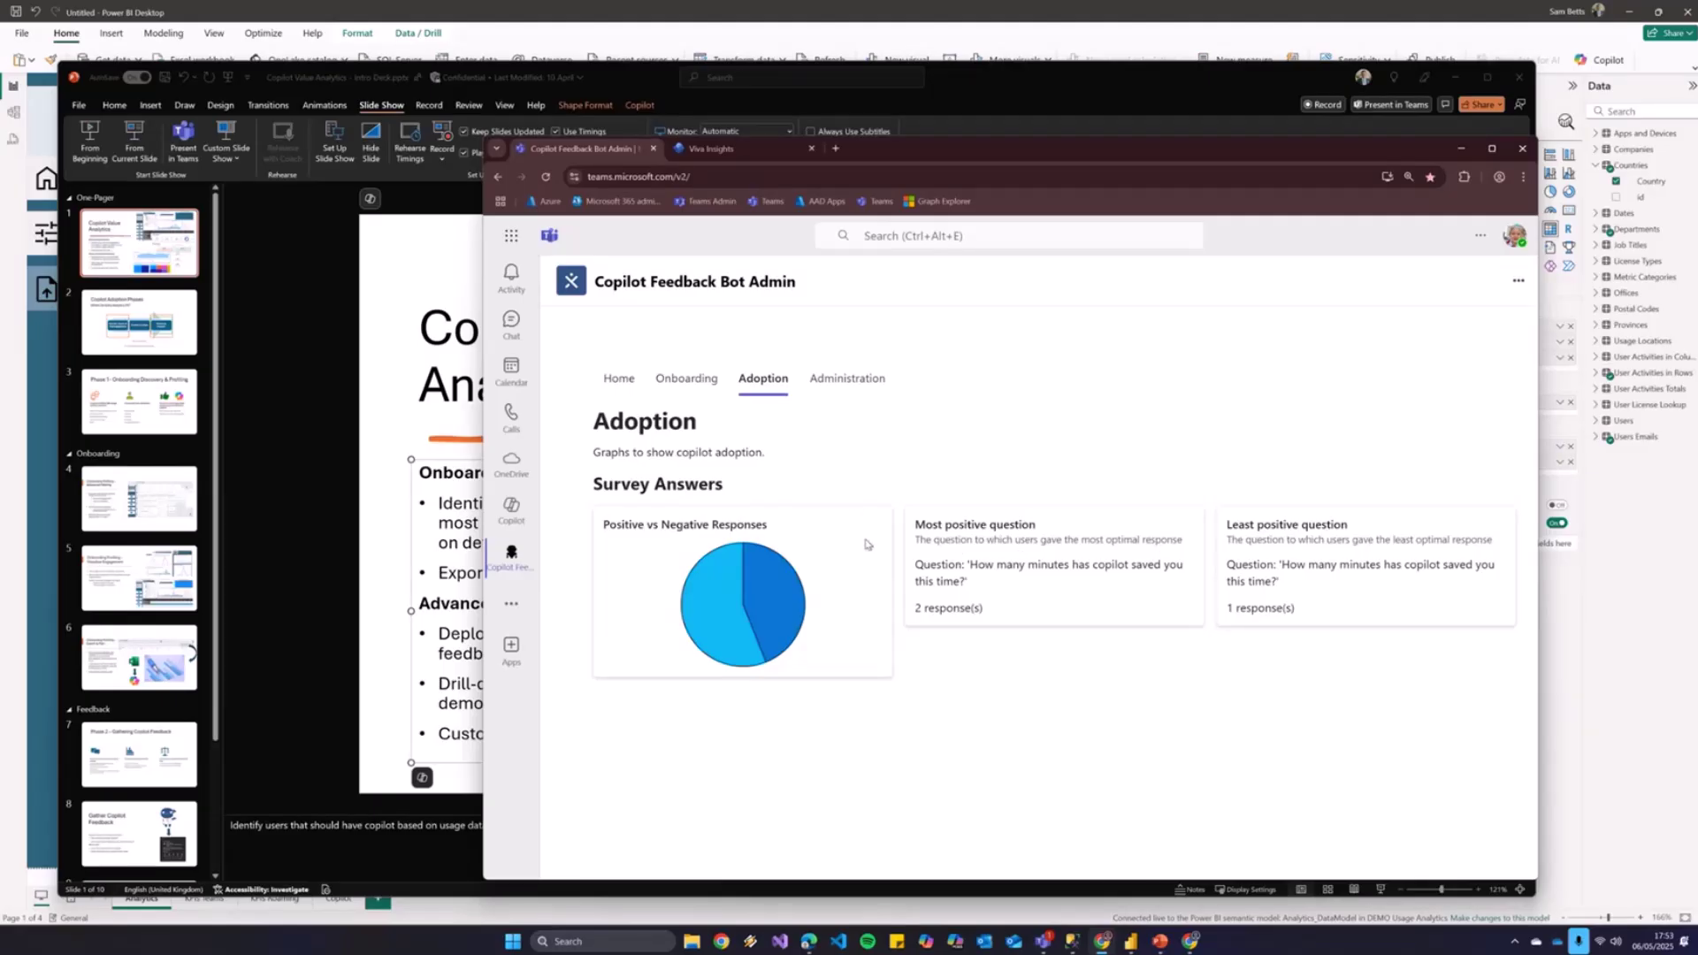
{"action": "mouse_move", "coordinate": [761, 603]}
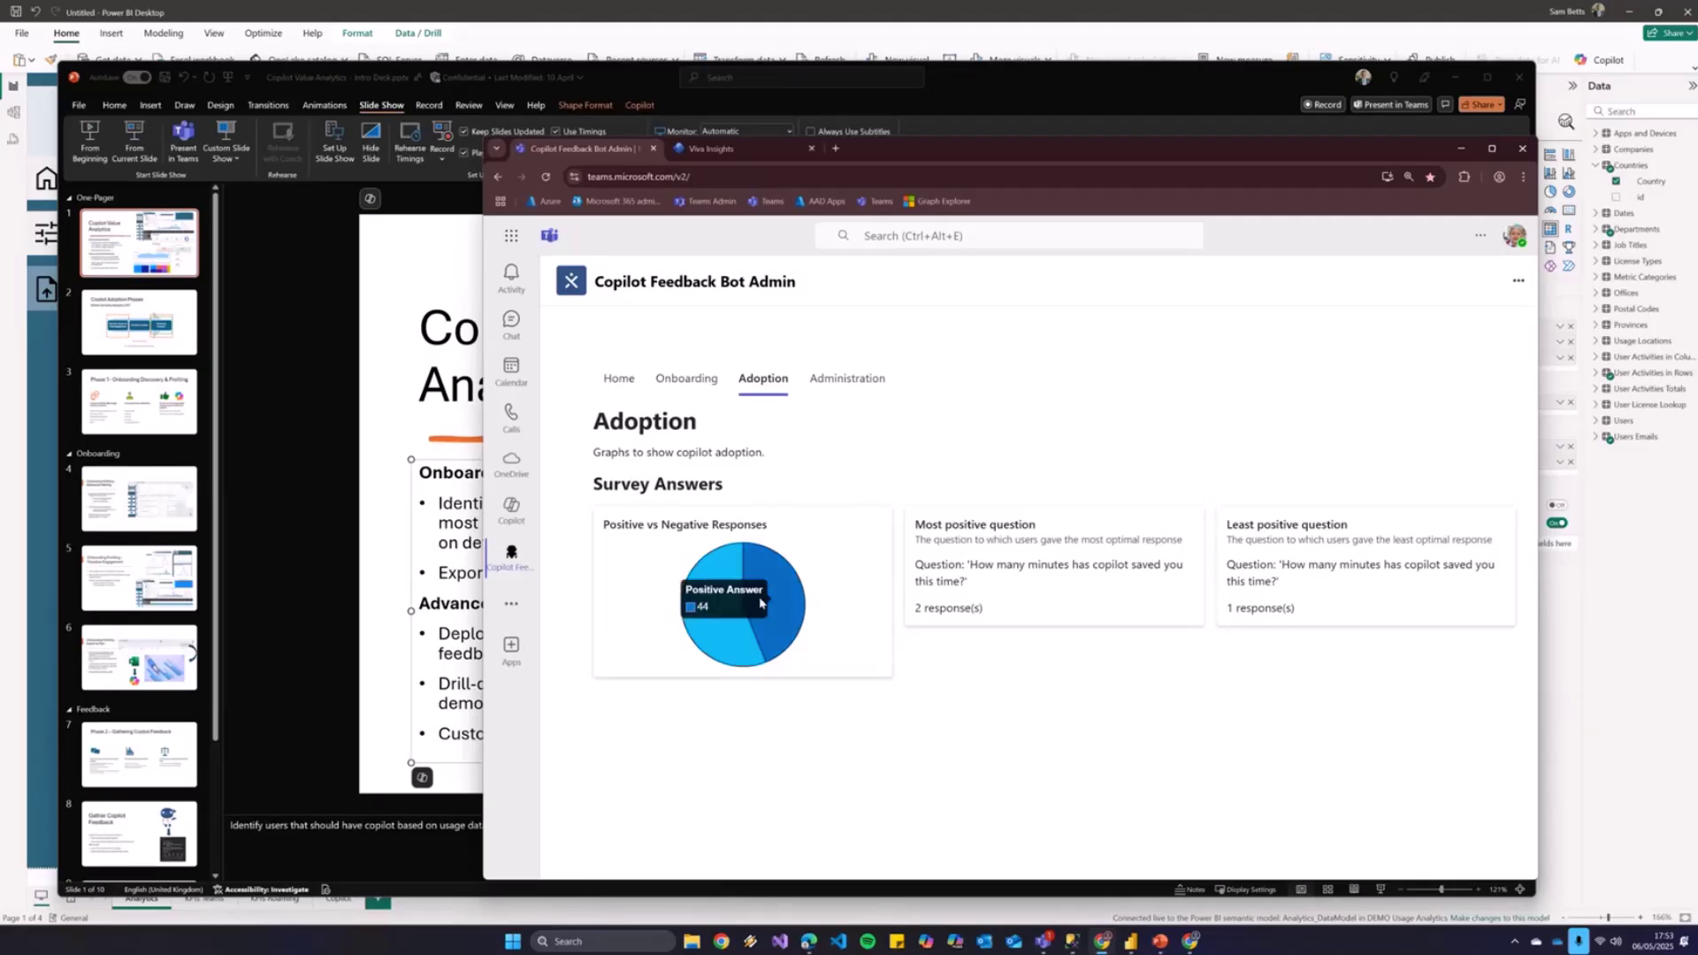
Highlight the most positive question's text on the Adoption page
{"action": "triple_click", "coordinate": [1006, 563]}
{"action": "left_click", "coordinate": [934, 521]}
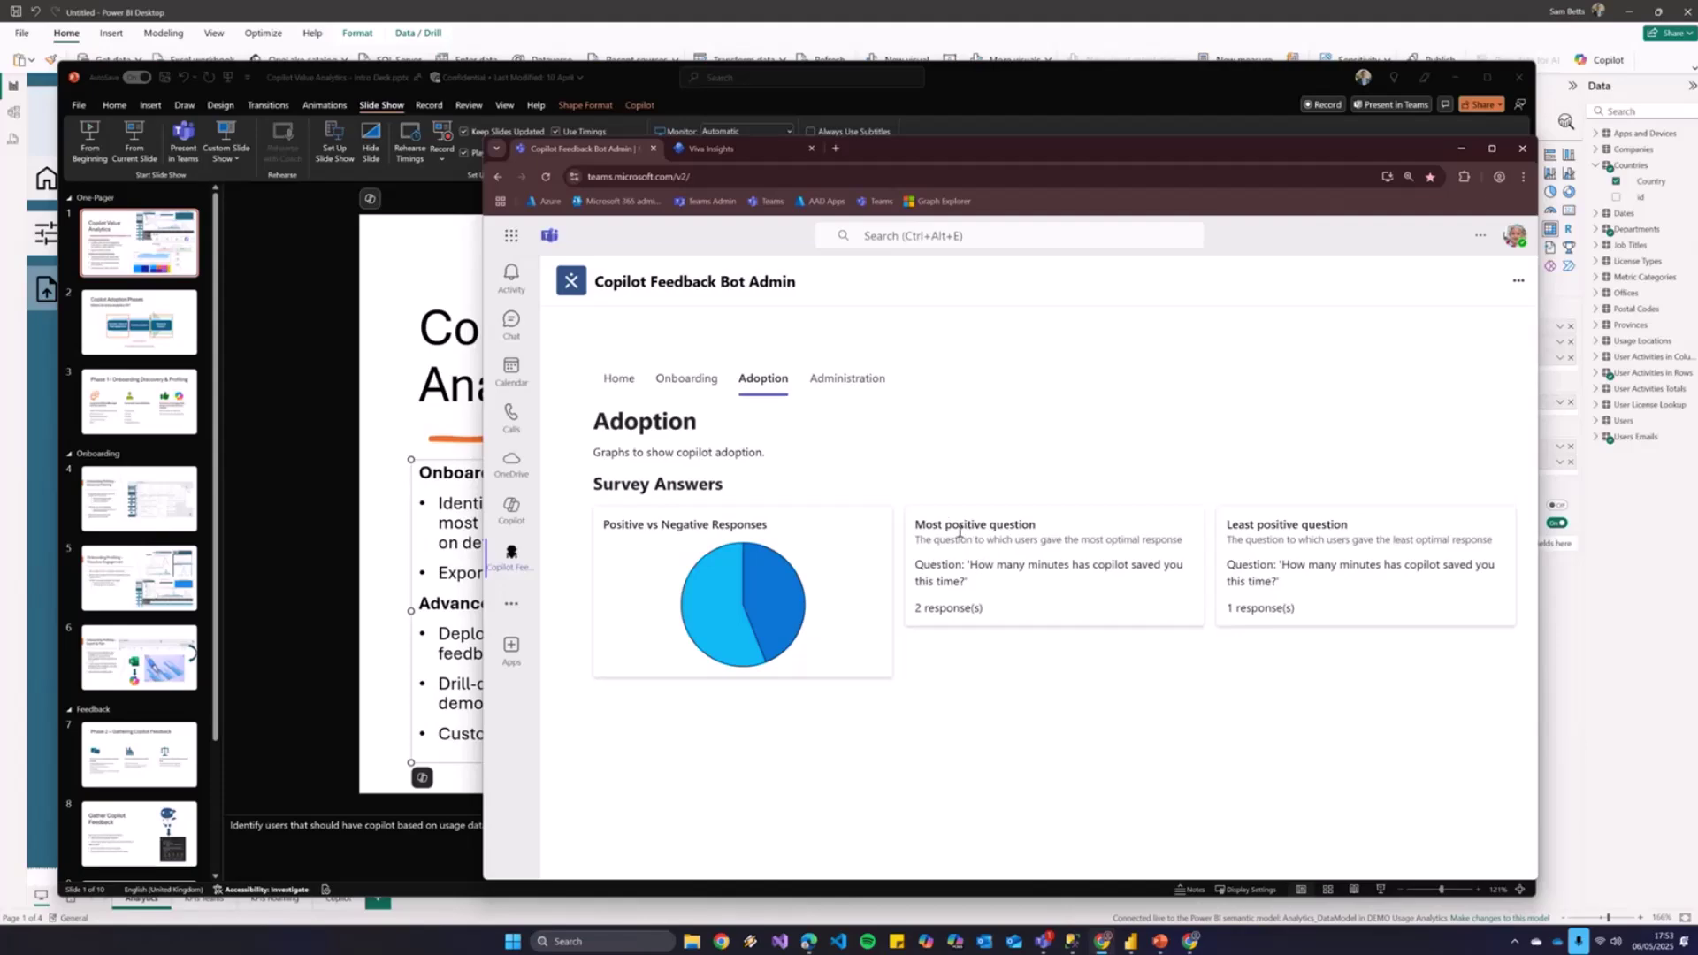
{"action": "left_click_drag", "start_coordinate": [974, 565], "coordinate": [924, 607]}
{"action": "left_click", "coordinate": [972, 598]}
{"action": "left_click", "coordinate": [971, 601]}
{"action": "mouse_move", "coordinate": [765, 585]}
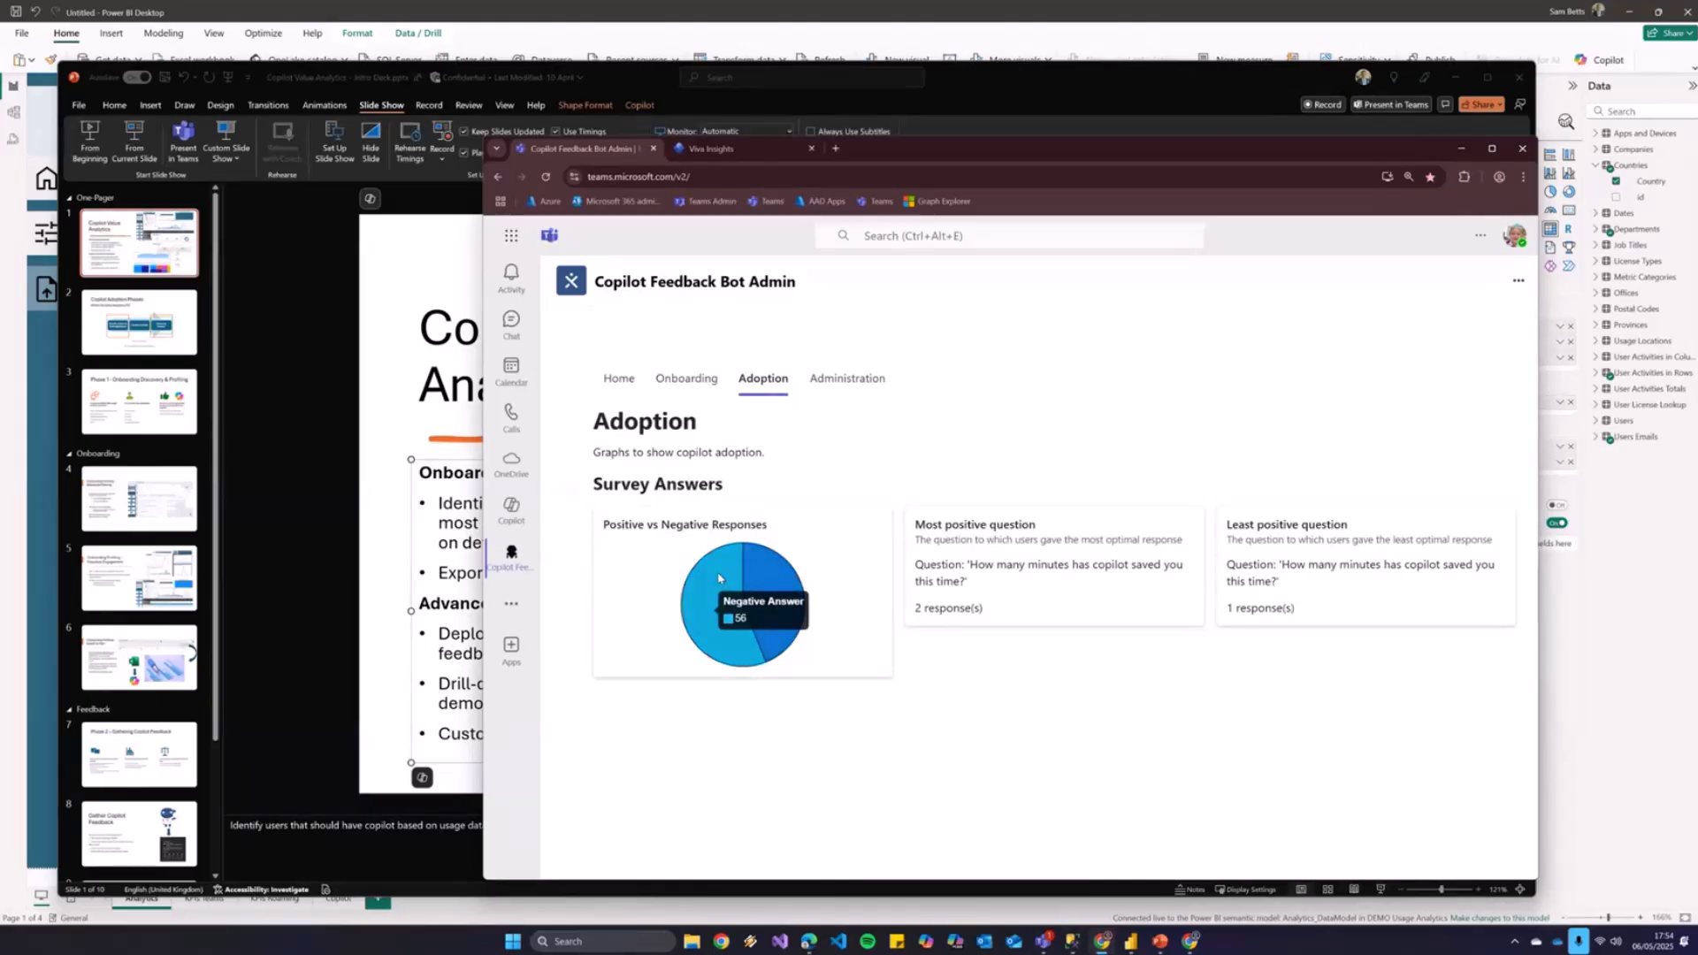
Open the Administration Survey Editor and edit survey Page 1, reviewing its JSON template
{"action": "left_click", "coordinate": [834, 386]}
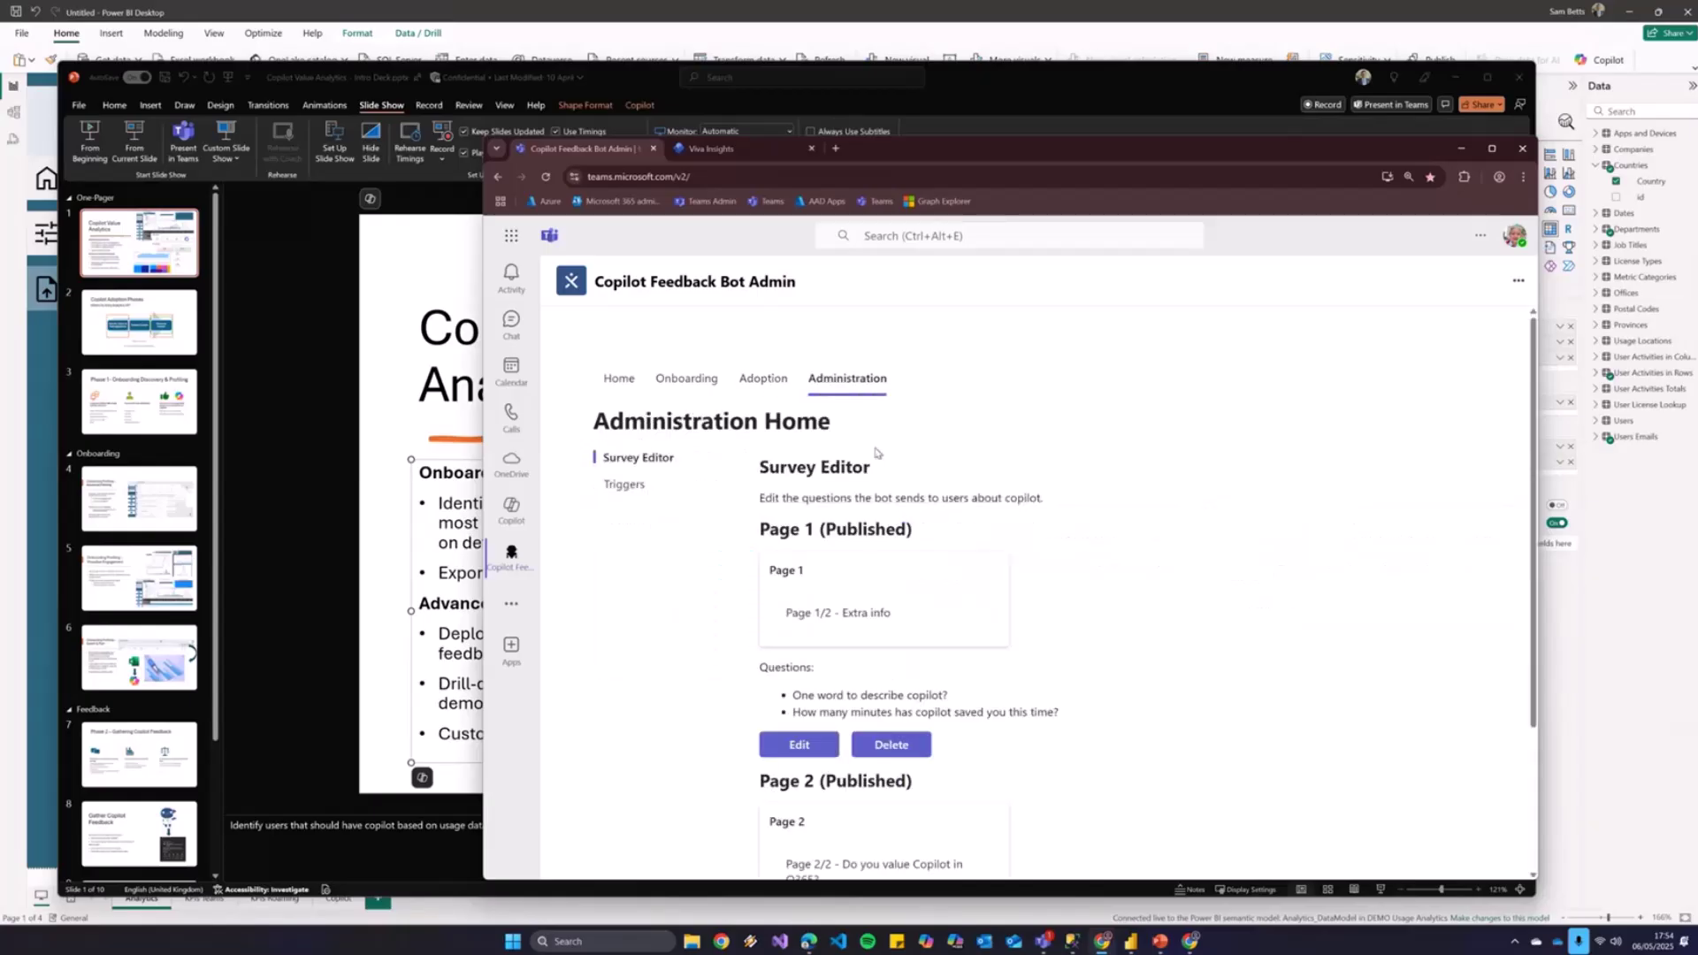
{"action": "left_click", "coordinate": [799, 745]}
{"action": "scroll", "coordinate": [860, 670], "scroll_direction": "down", "scroll_amount": 1}
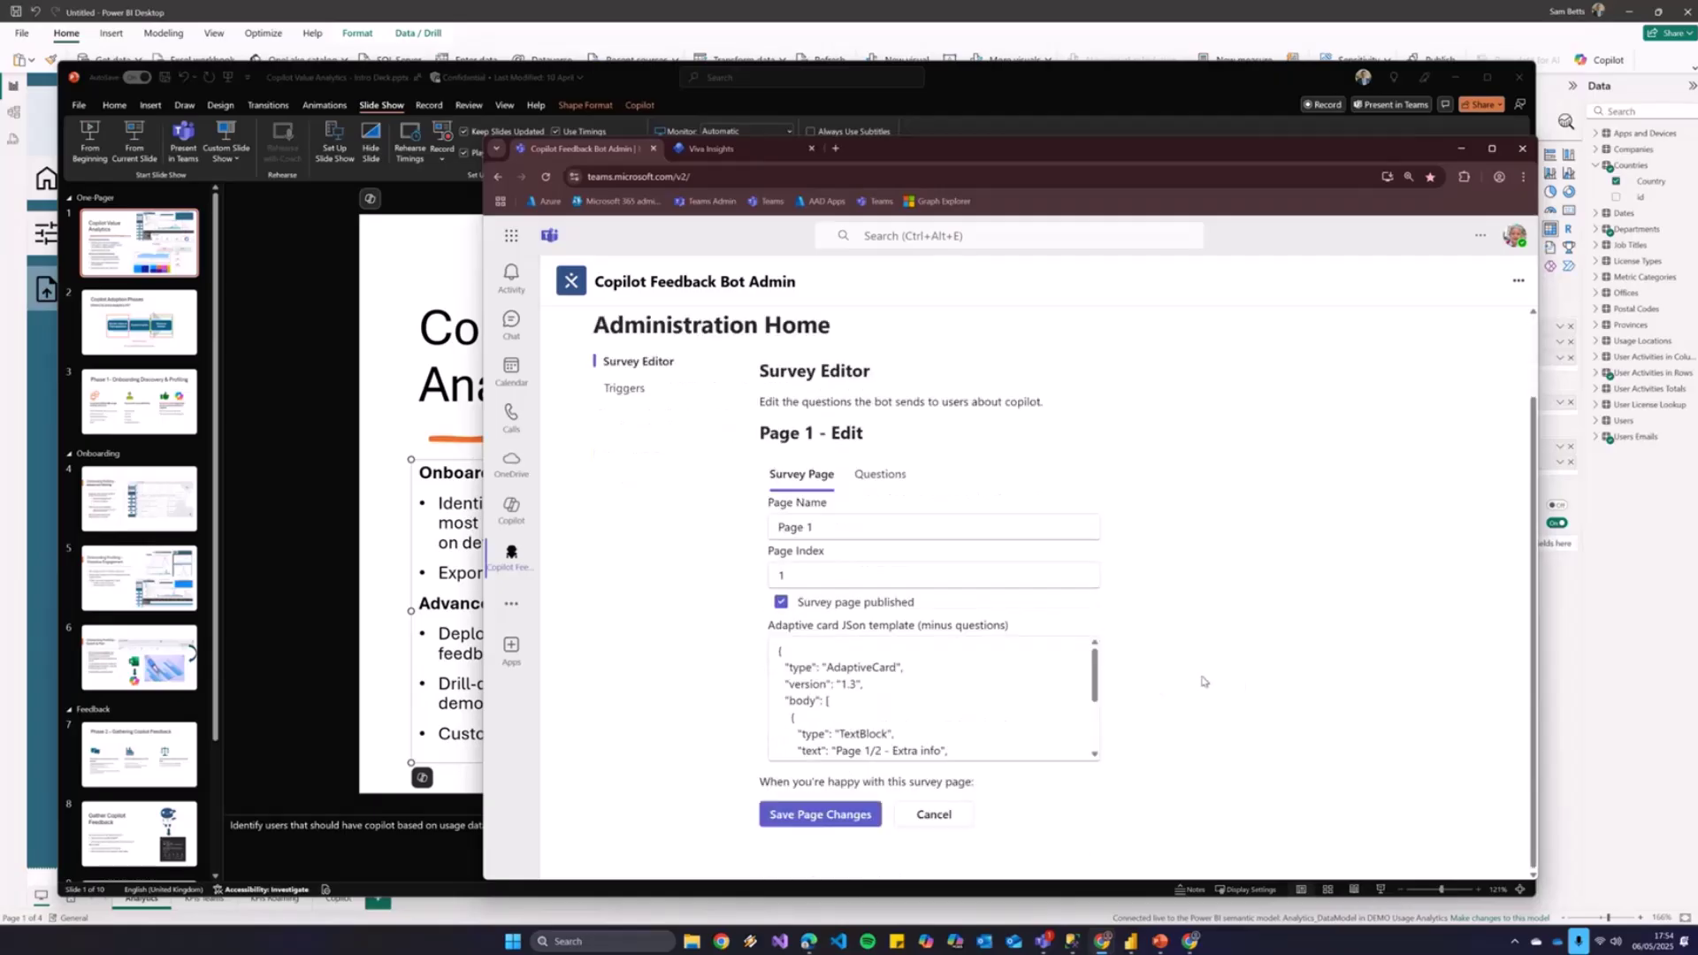
{"action": "left_click", "coordinate": [911, 733]}
{"action": "scroll", "coordinate": [1087, 690], "scroll_direction": "down", "scroll_amount": 2}
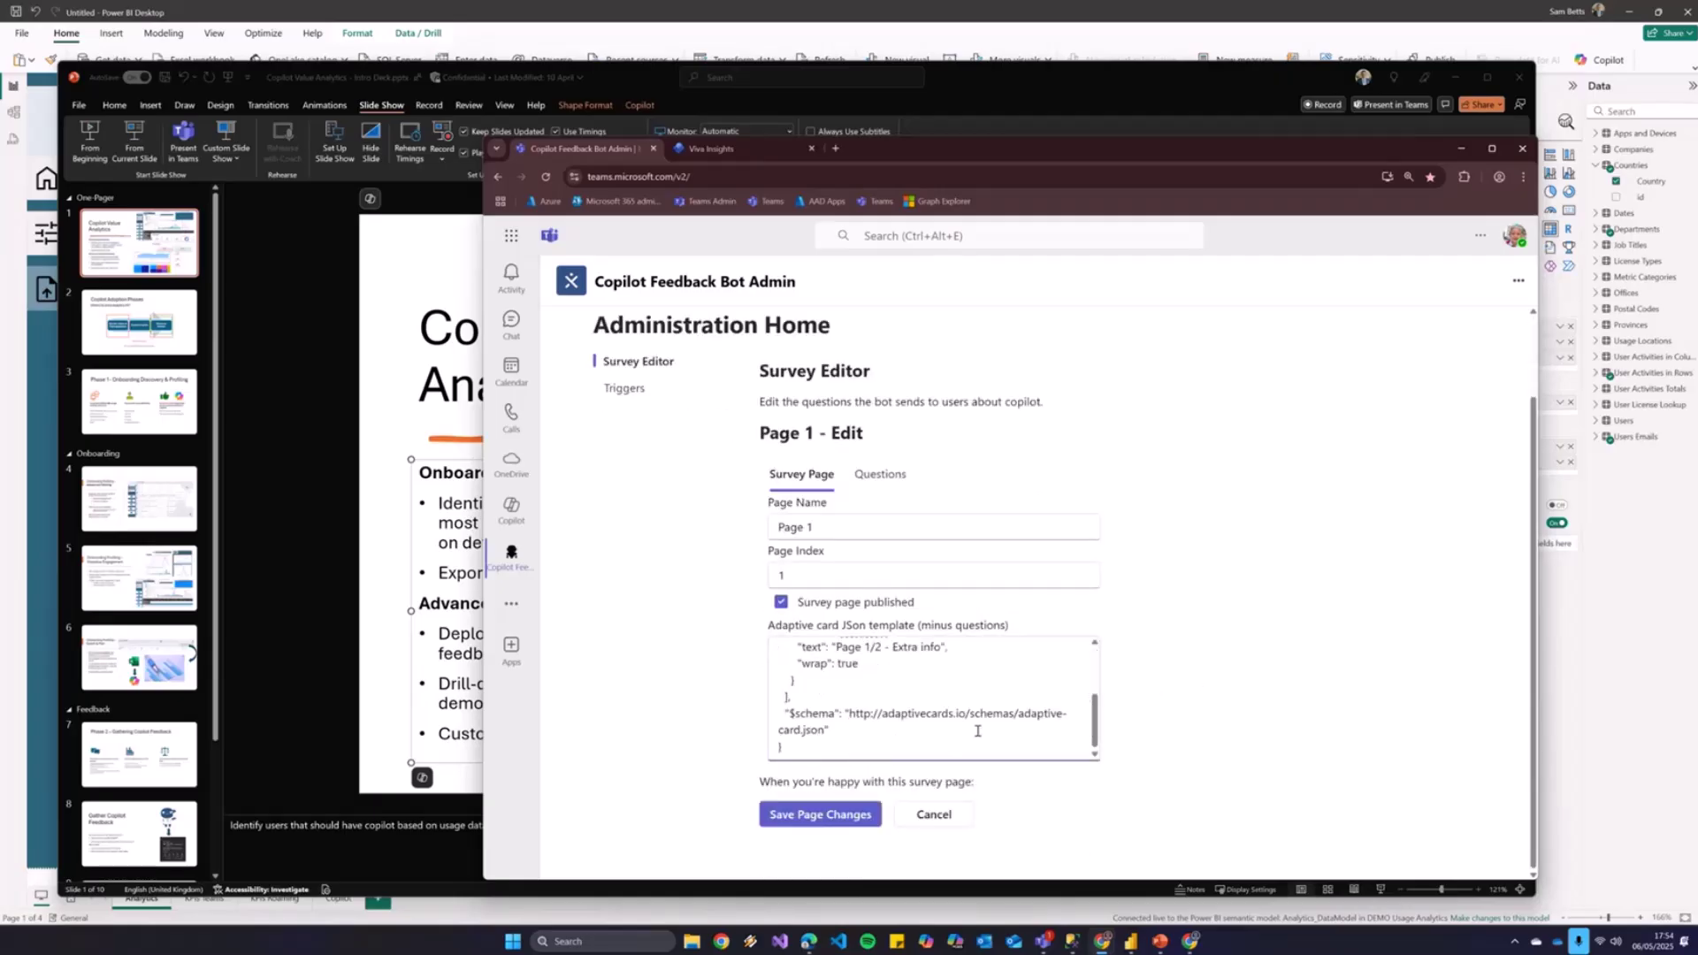
{"action": "key", "text": "ctrl+a"}
{"action": "left_click", "coordinate": [927, 695]}
{"action": "scroll", "coordinate": [926, 695], "scroll_direction": "up", "scroll_amount": 1}
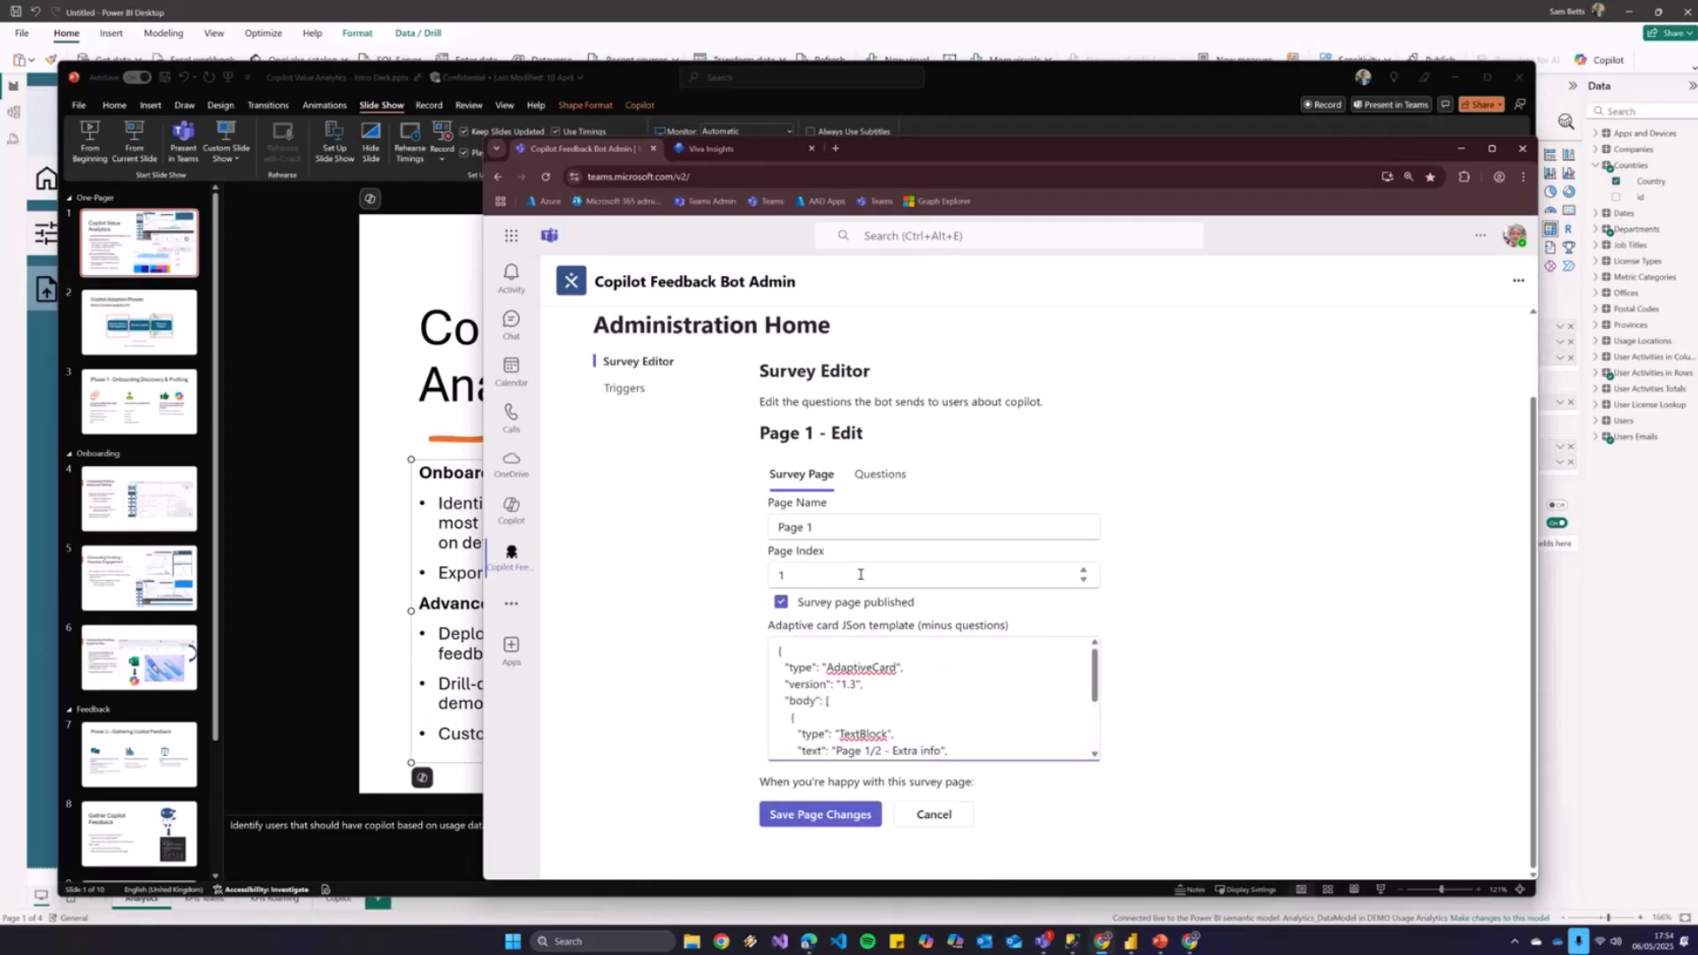
Show Page 1's questions and review the minutes-saved question's optimal value of 0
{"action": "left_click", "coordinate": [880, 475]}
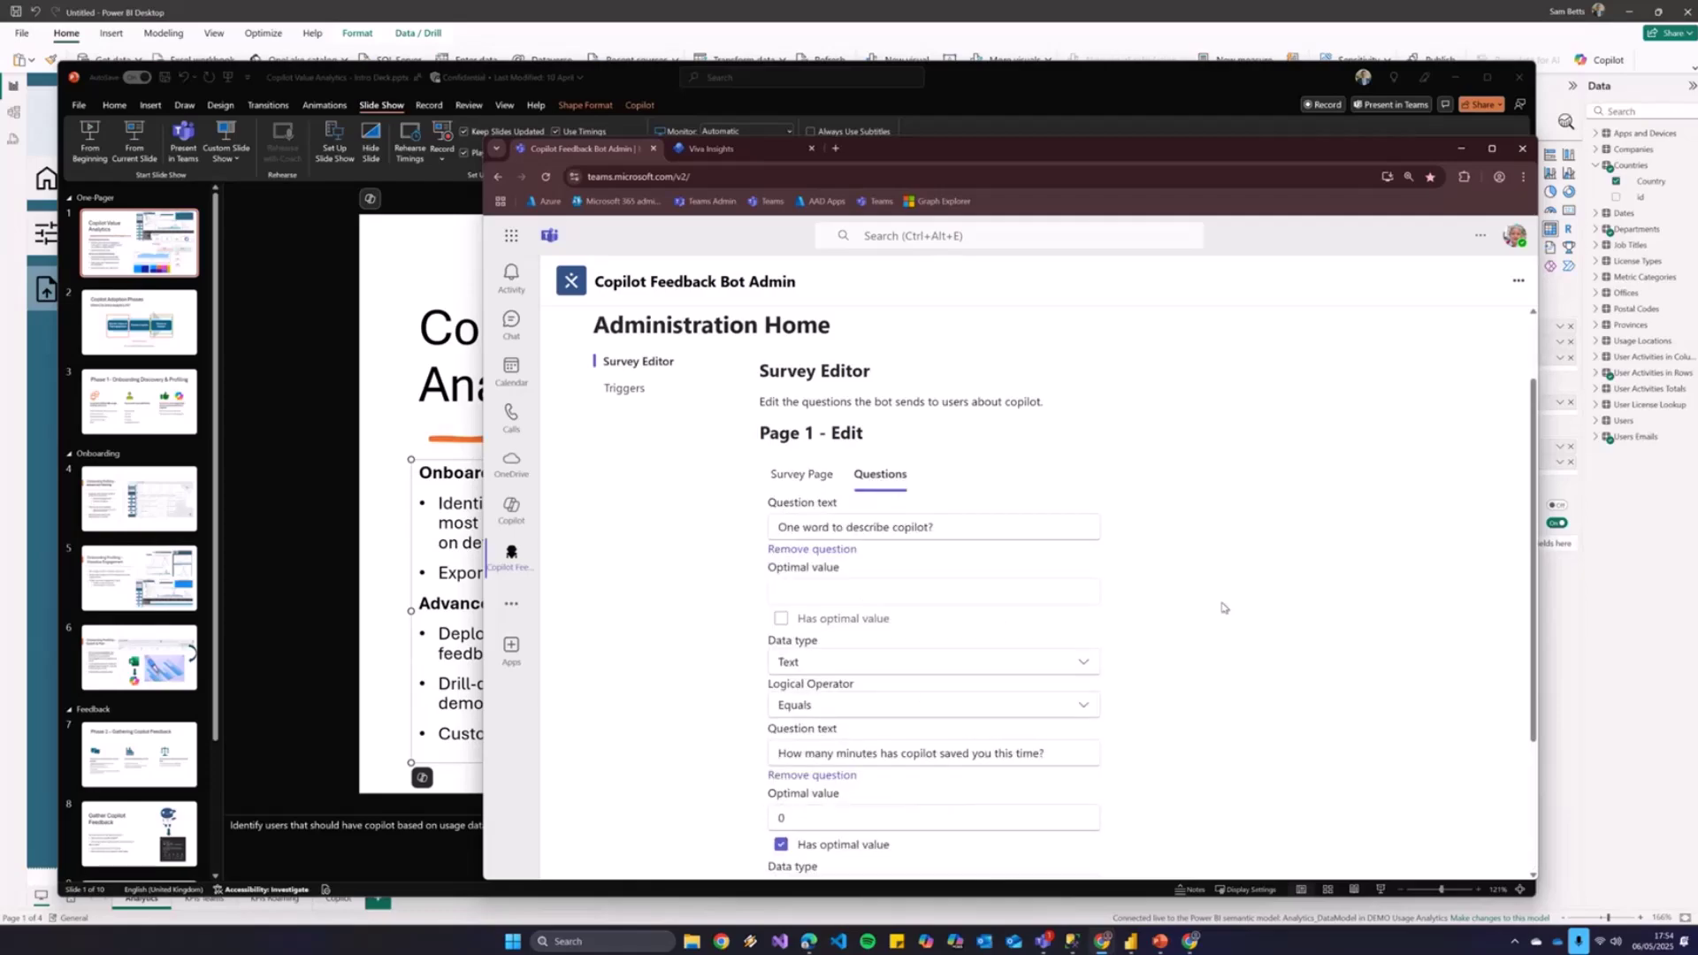
{"action": "scroll", "coordinate": [877, 564], "scroll_direction": "down", "scroll_amount": 2}
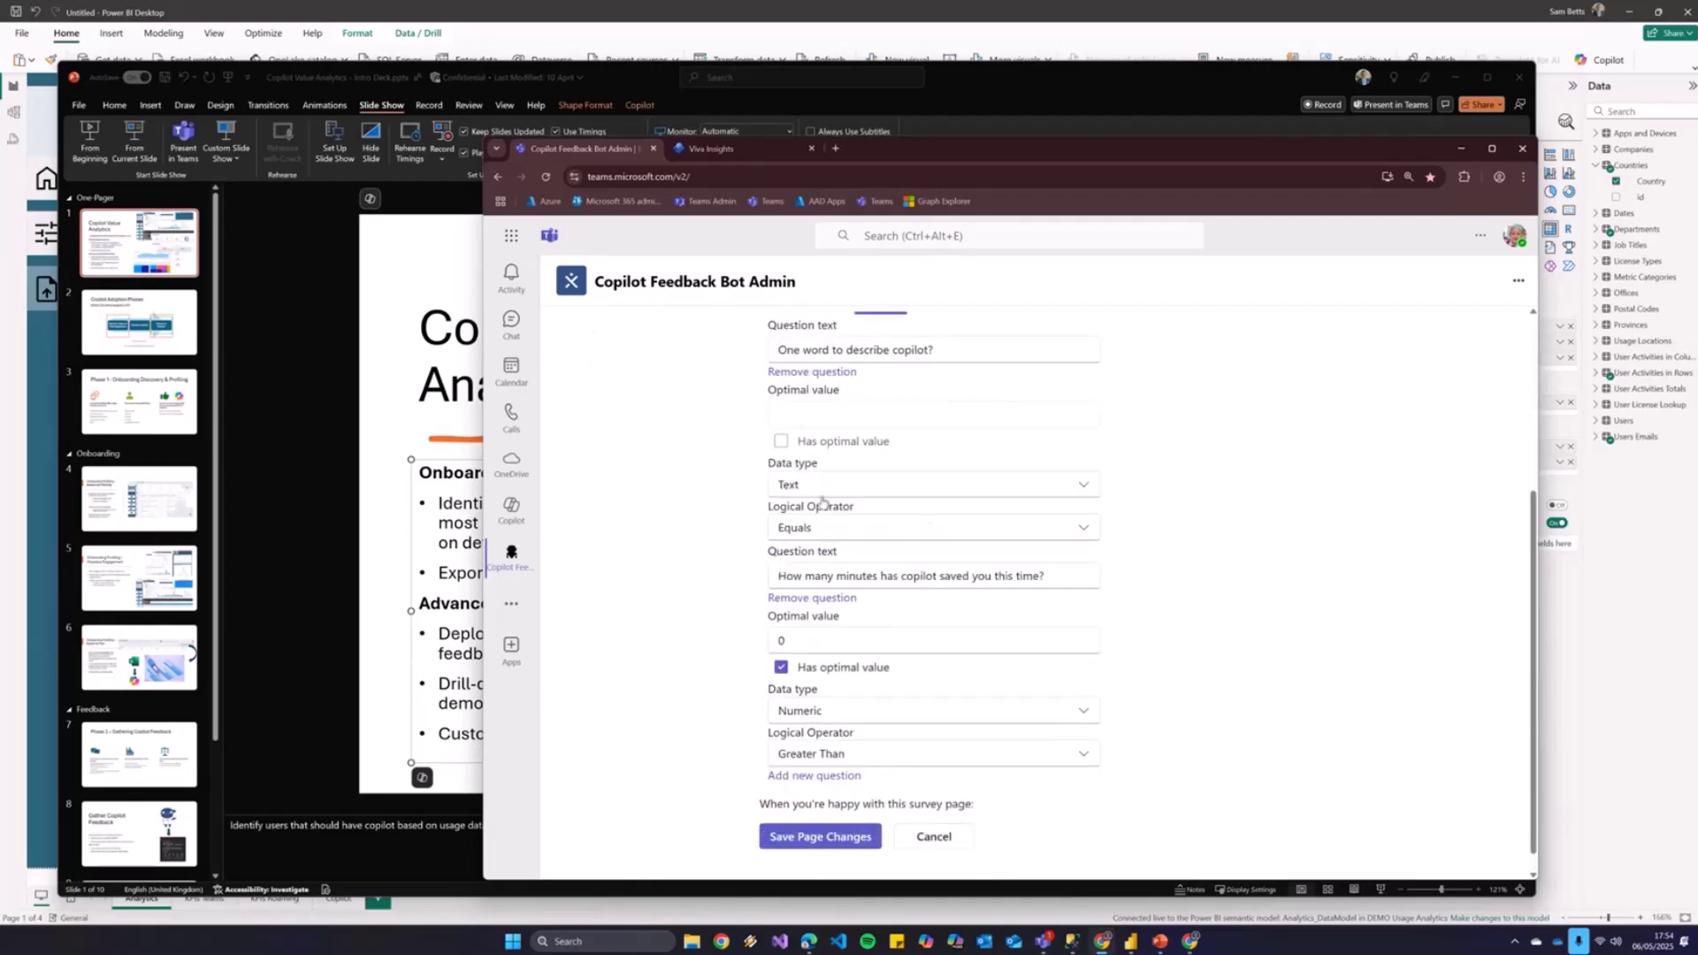
{"action": "left_click_drag", "start_coordinate": [855, 576], "coordinate": [1066, 576]}
{"action": "left_click", "coordinate": [986, 575]}
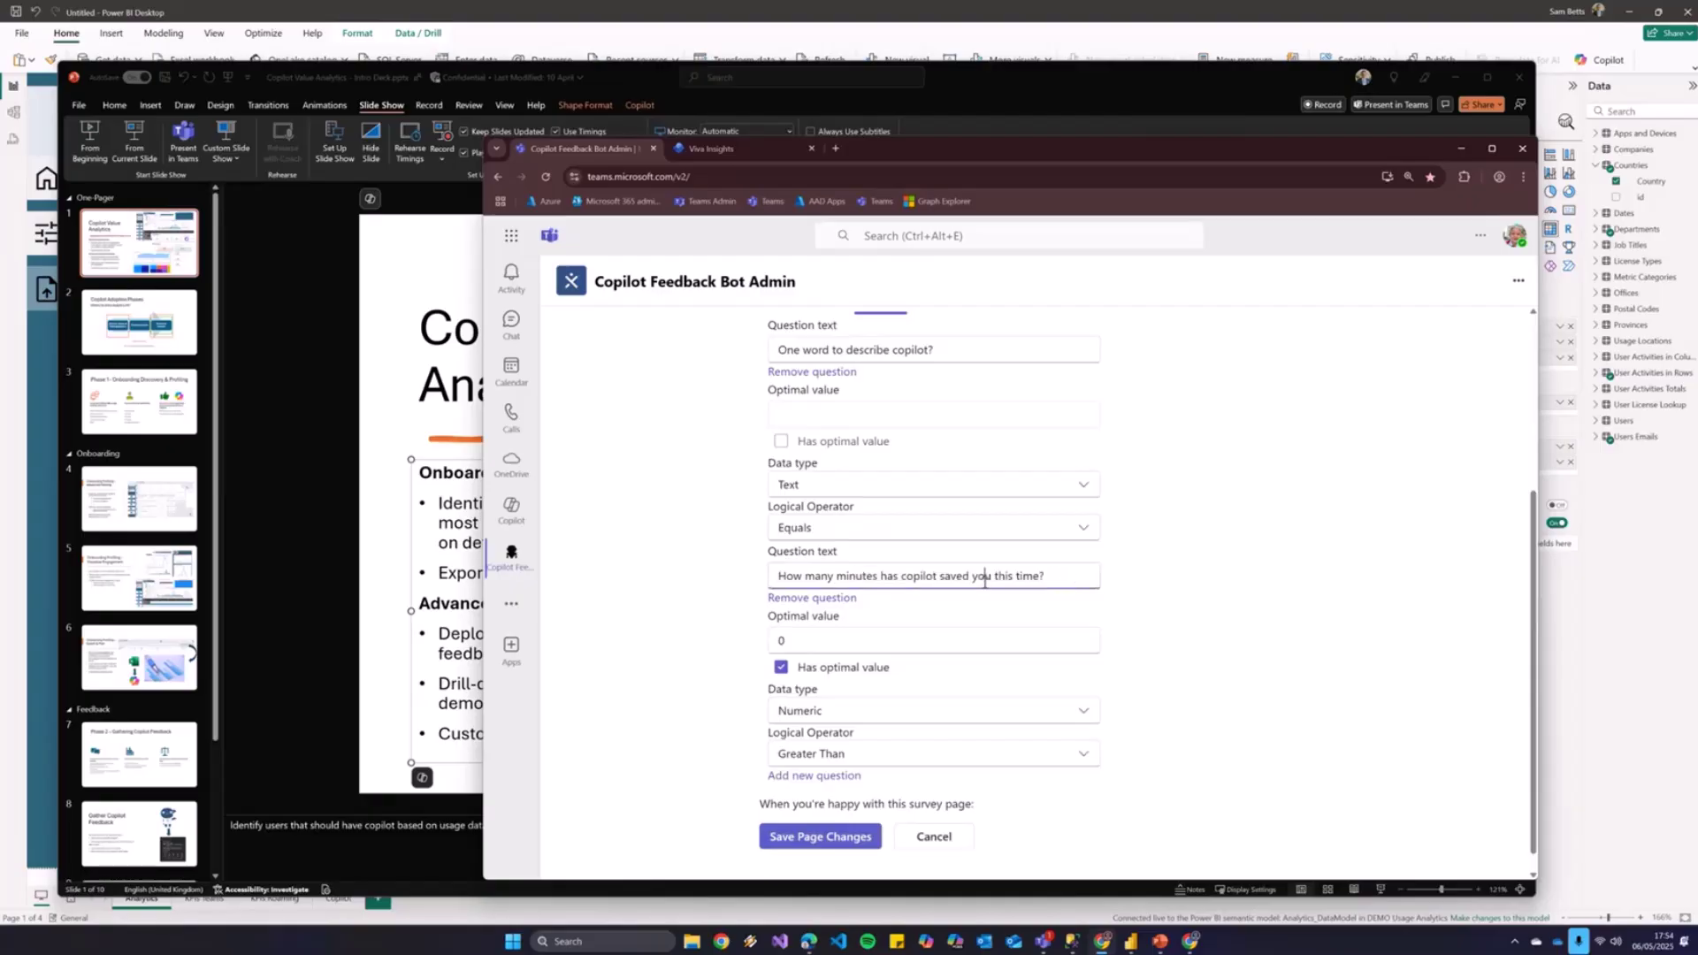
{"action": "double_click", "coordinate": [817, 639]}
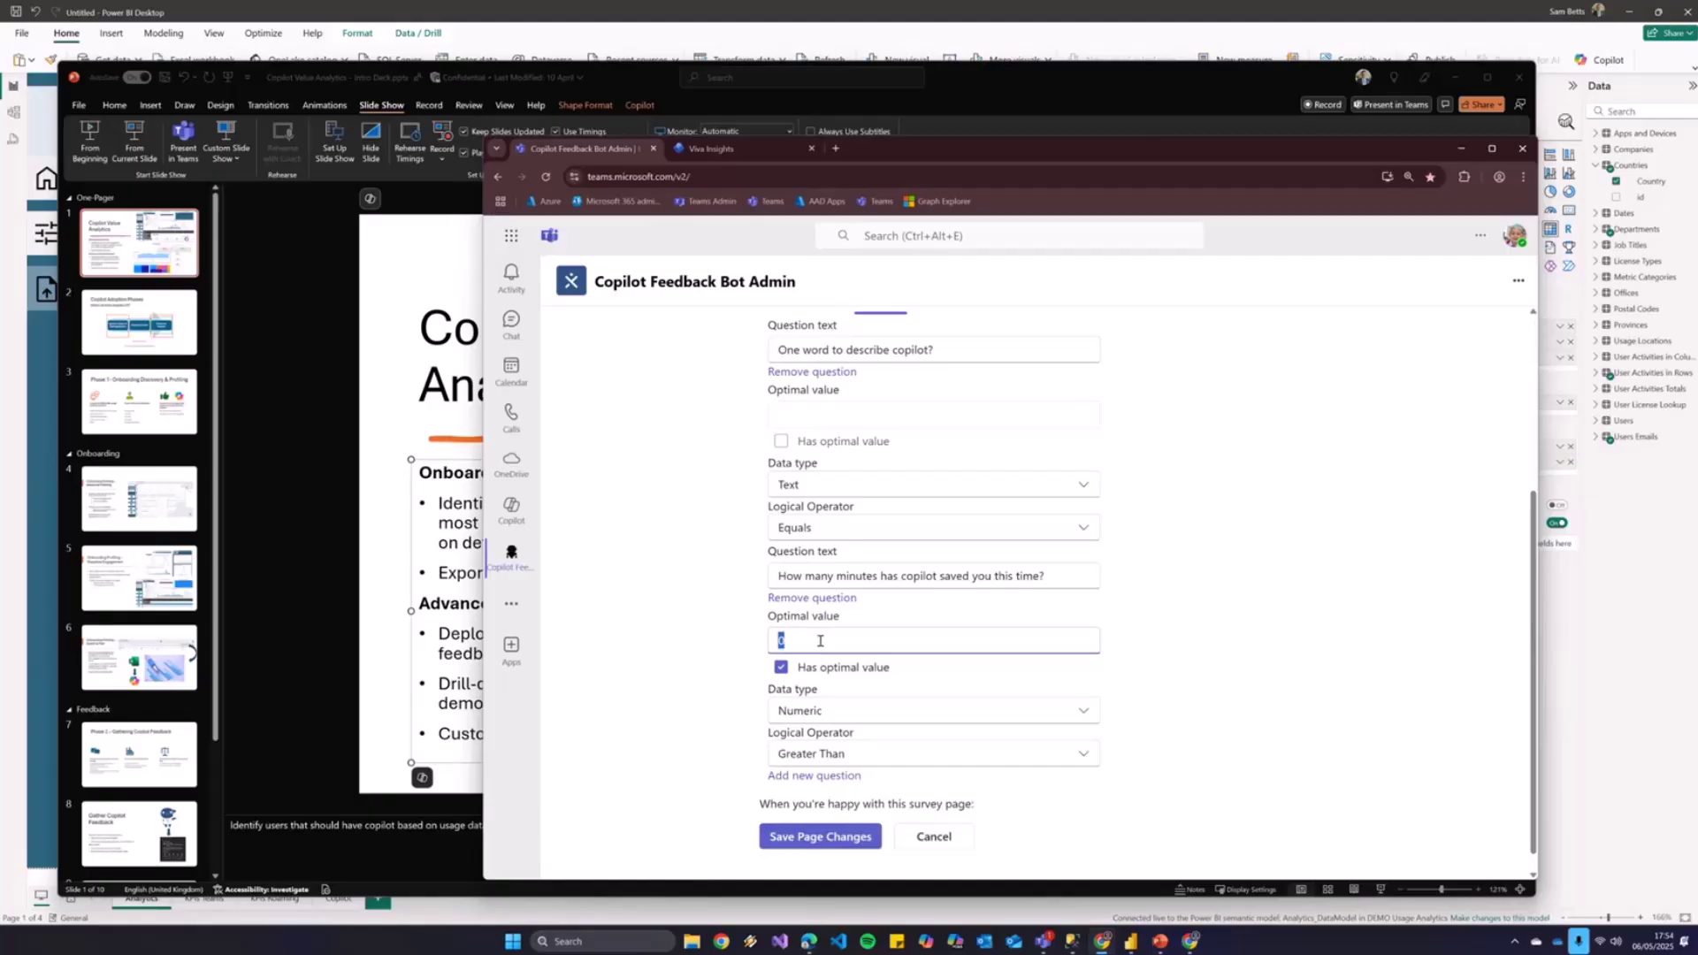
Set the first question's logical operator to Greater Than and save the page changes
{"action": "left_click", "coordinate": [886, 531]}
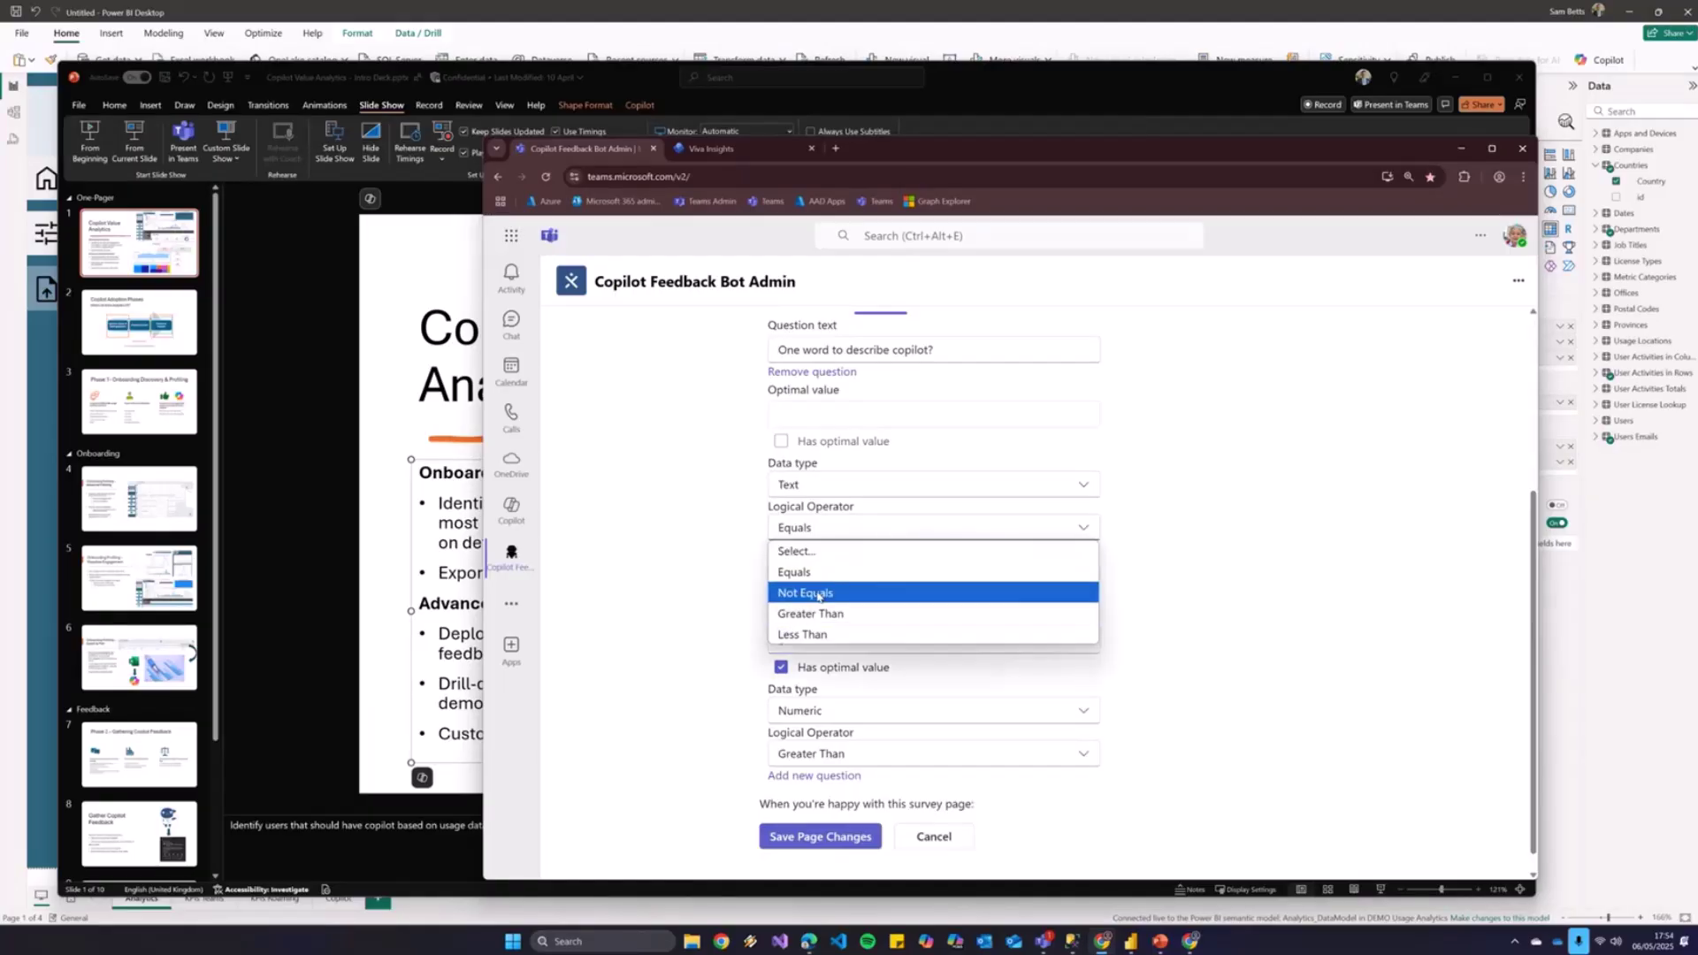
{"action": "left_click", "coordinate": [849, 614]}
{"action": "left_click", "coordinate": [861, 632]}
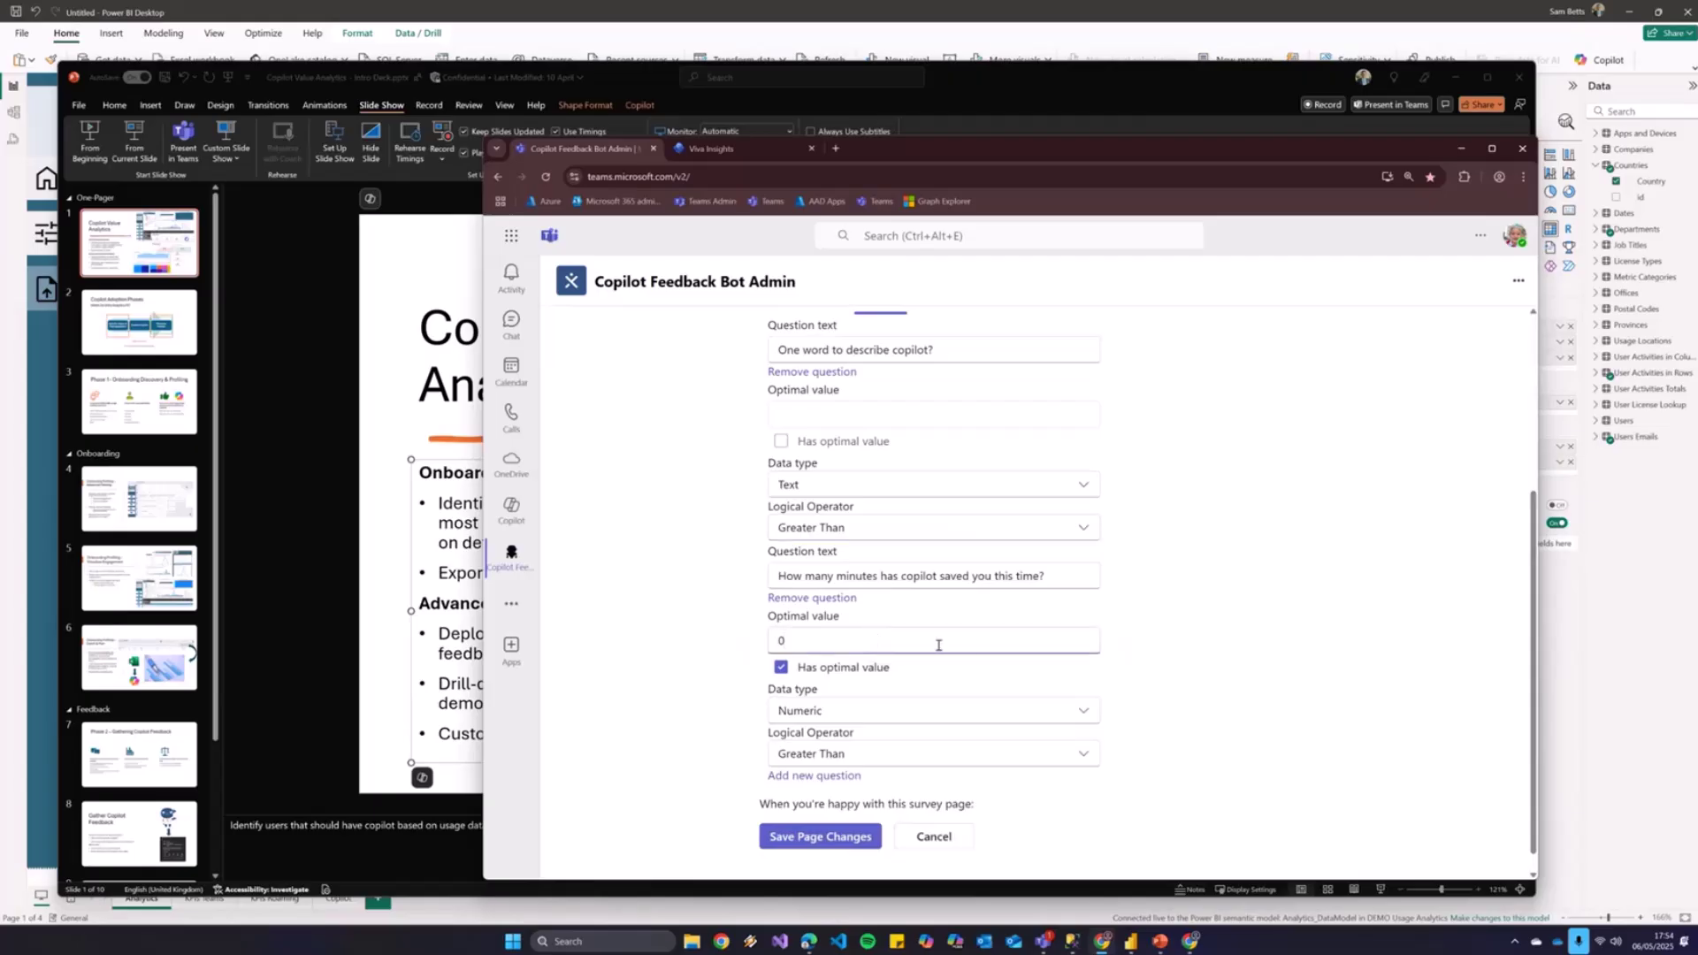
{"action": "scroll", "coordinate": [1030, 627], "scroll_direction": "down", "scroll_amount": 1}
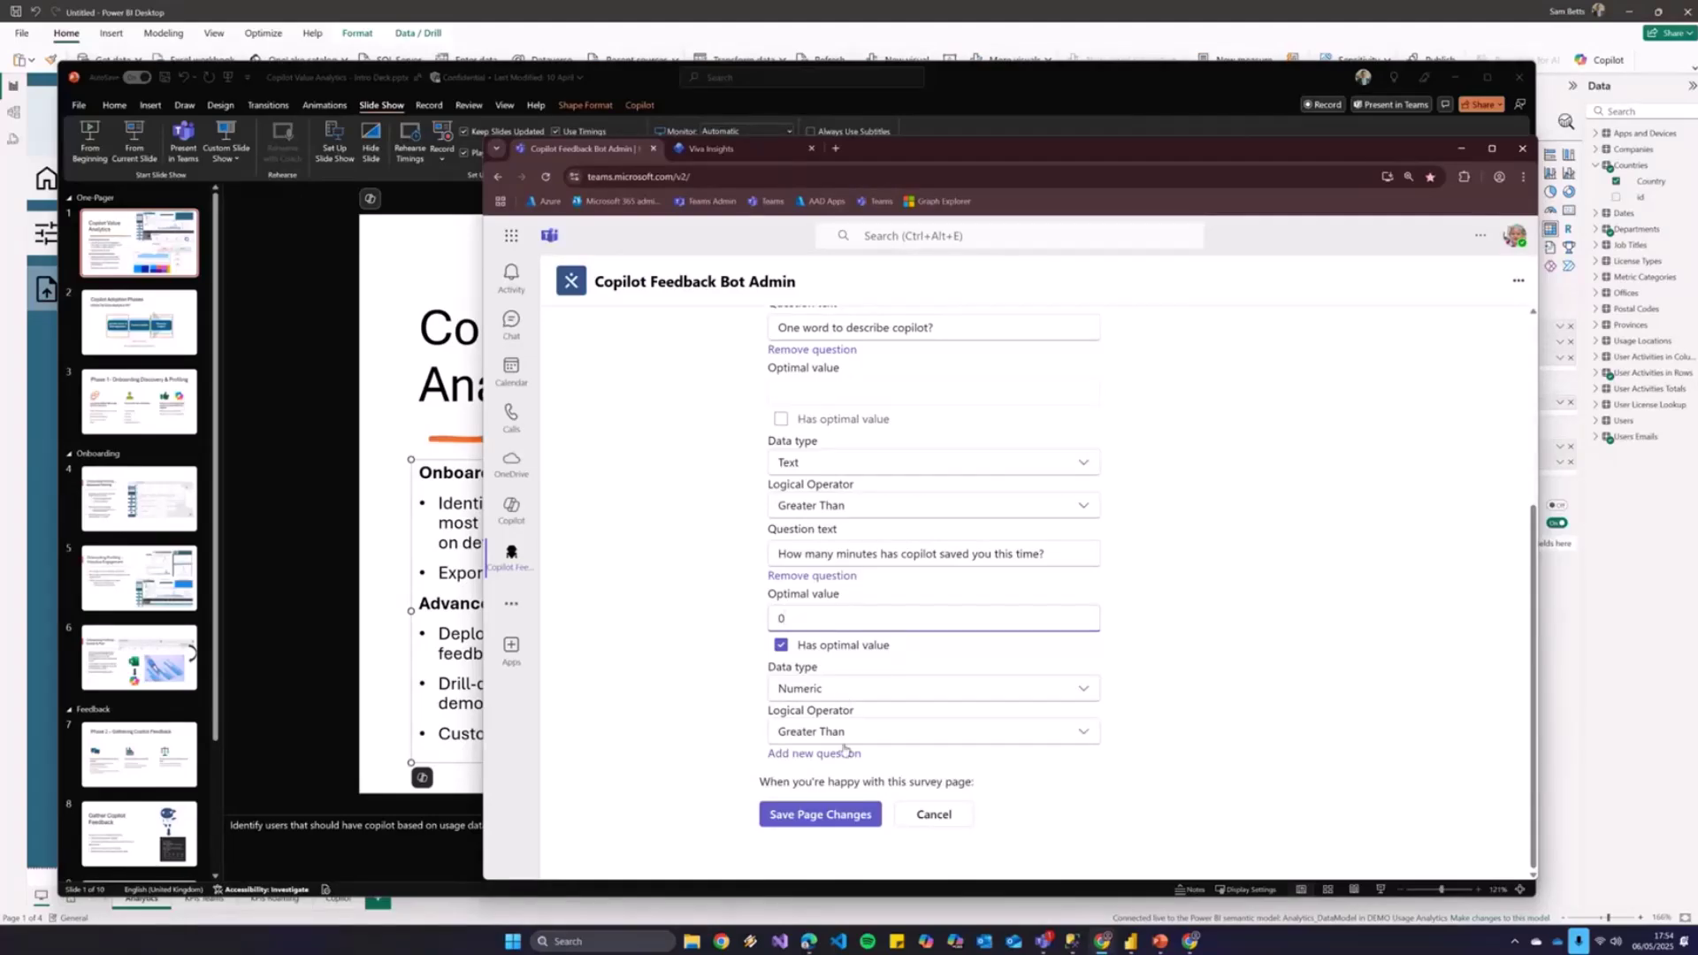
{"action": "left_click", "coordinate": [840, 814]}
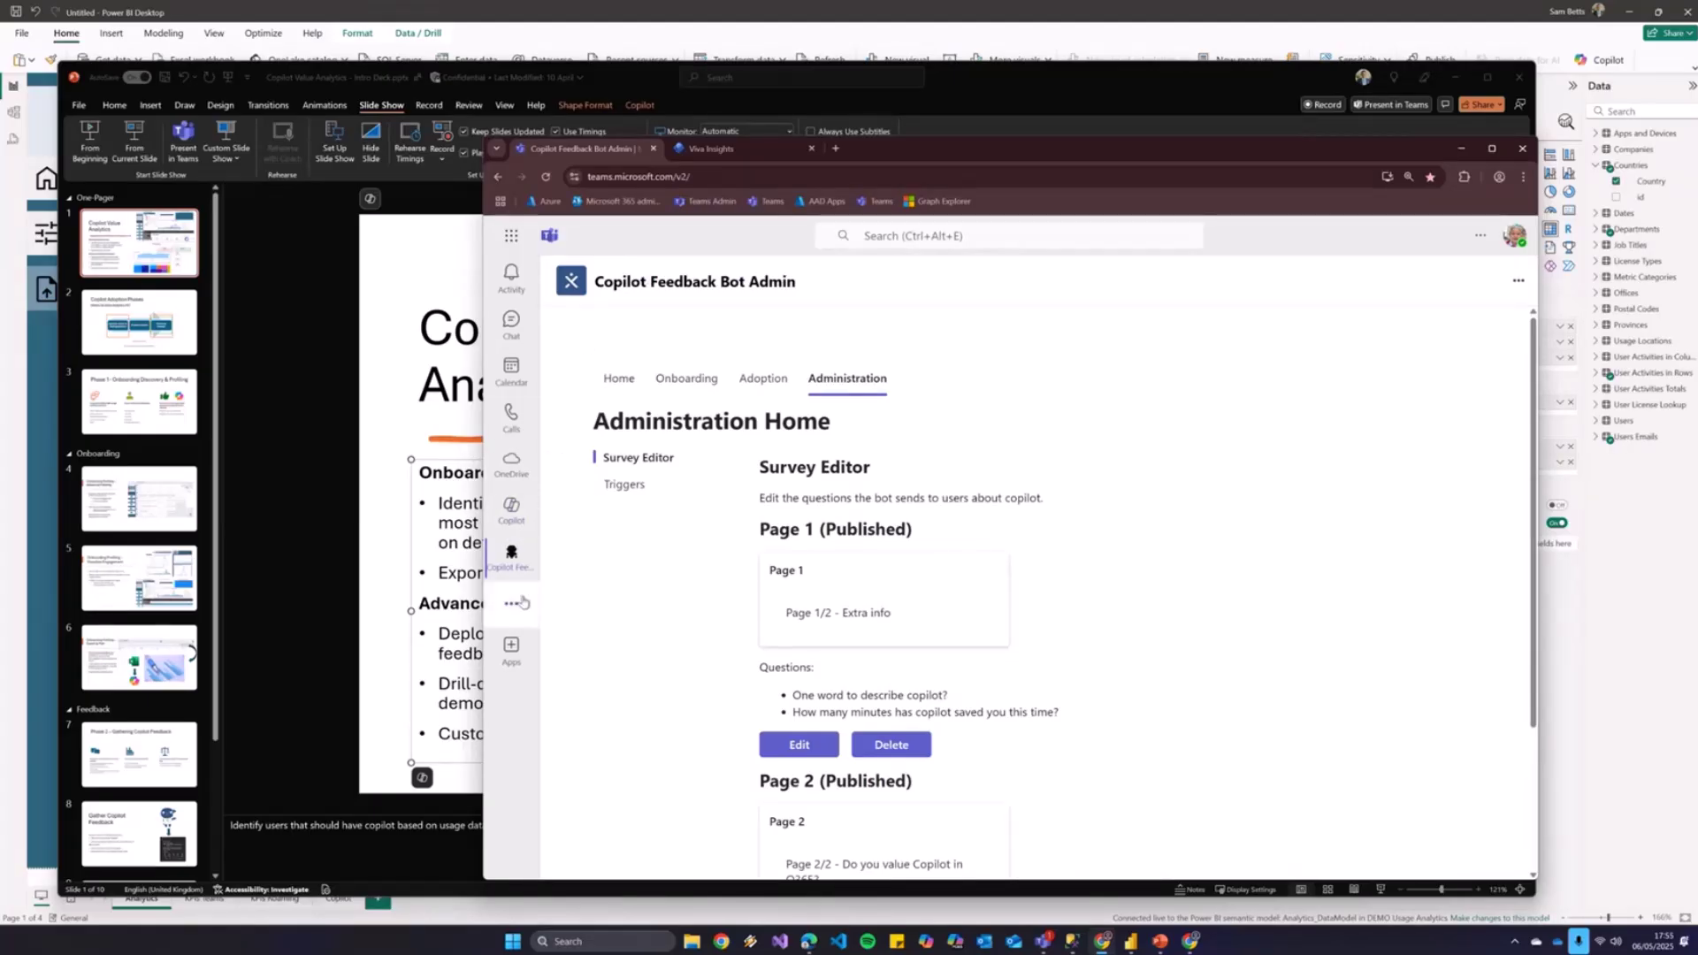
Open the Copilot Feedback bot app from the more-apps list and view its Adoption charts
{"action": "left_click", "coordinate": [513, 603]}
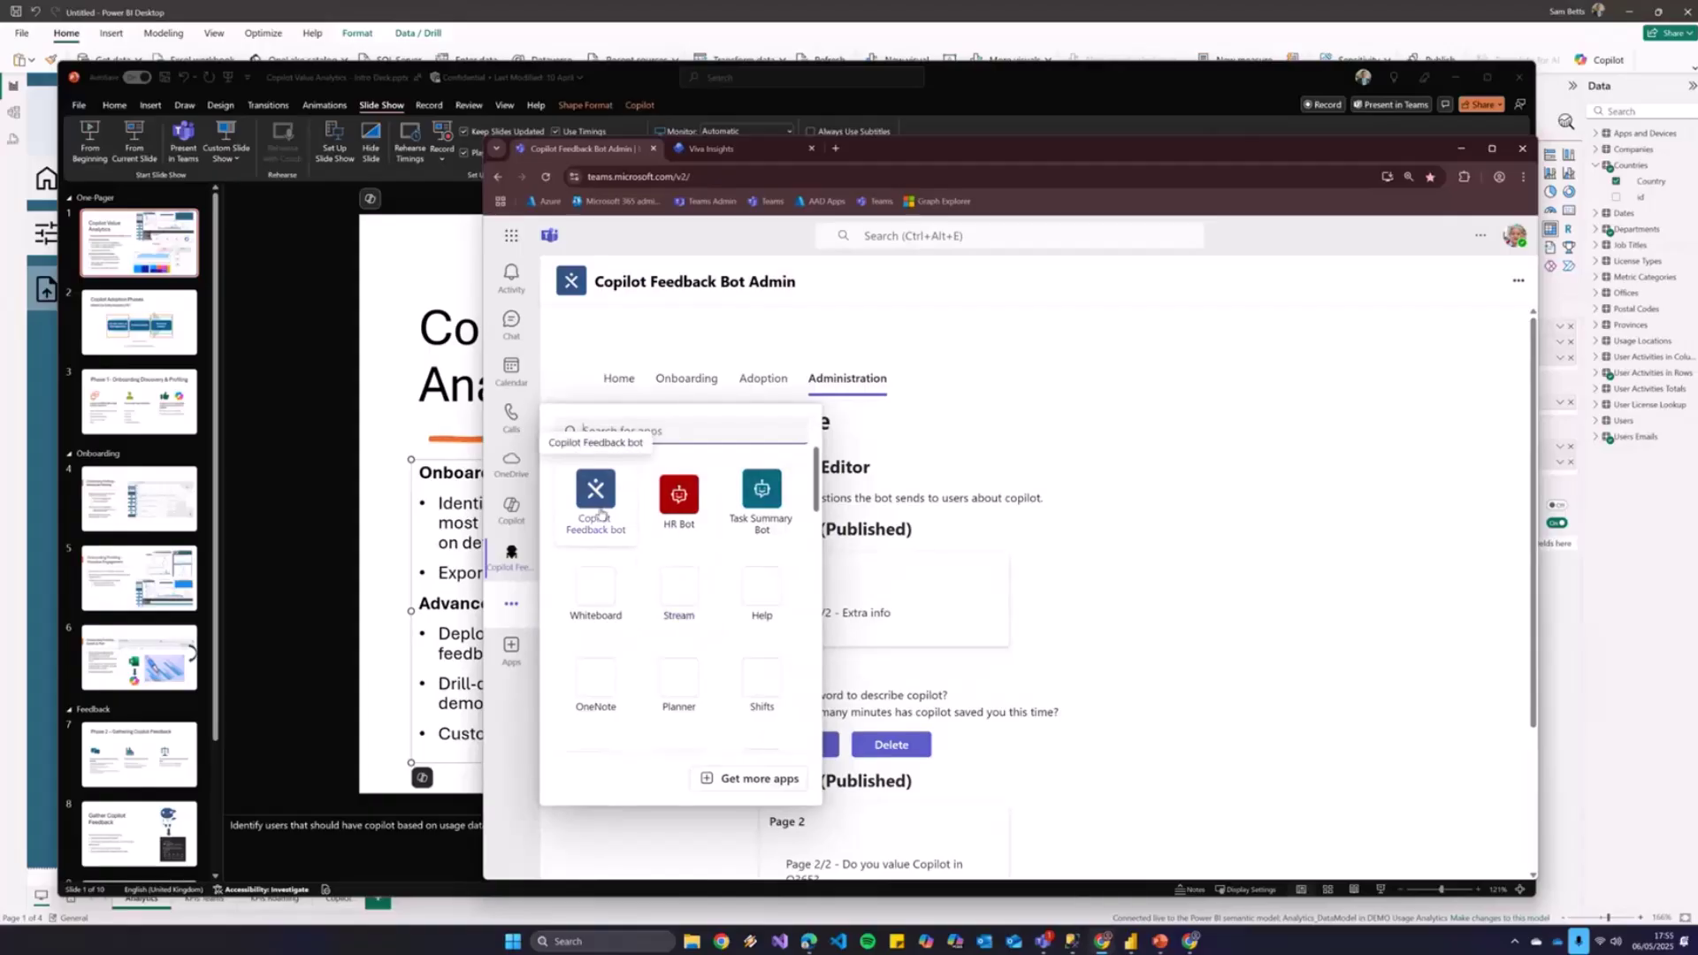
{"action": "left_click", "coordinate": [601, 515]}
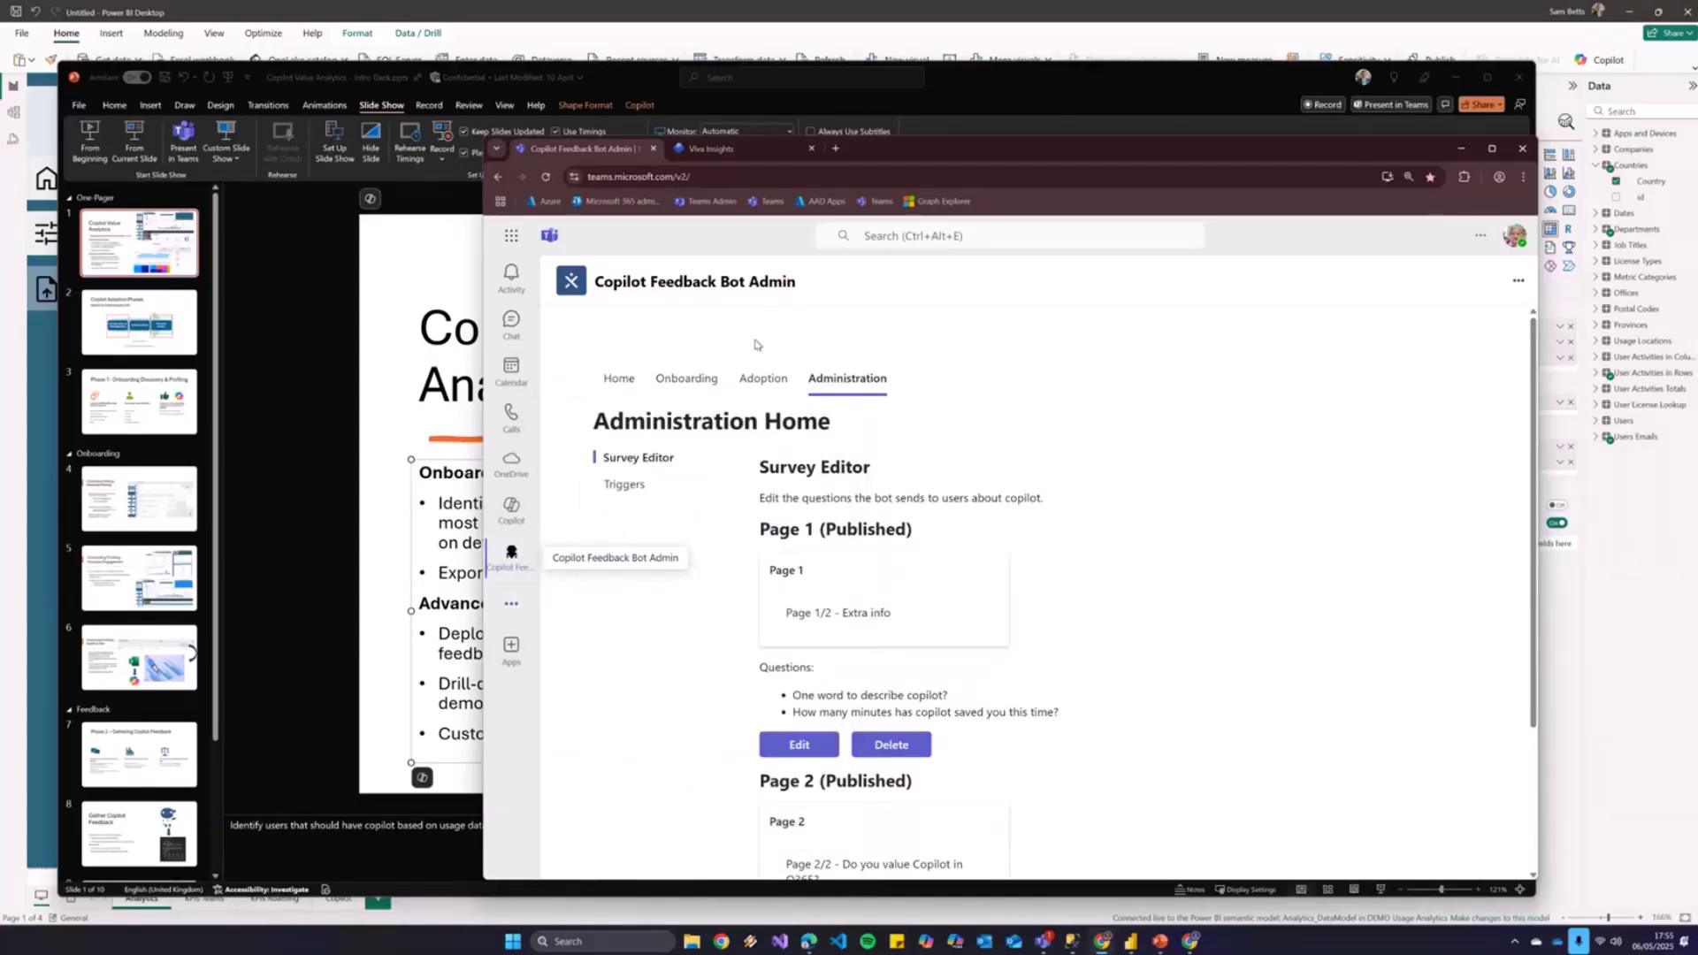
{"action": "left_click", "coordinate": [763, 378]}
{"action": "mouse_move", "coordinate": [717, 575]}
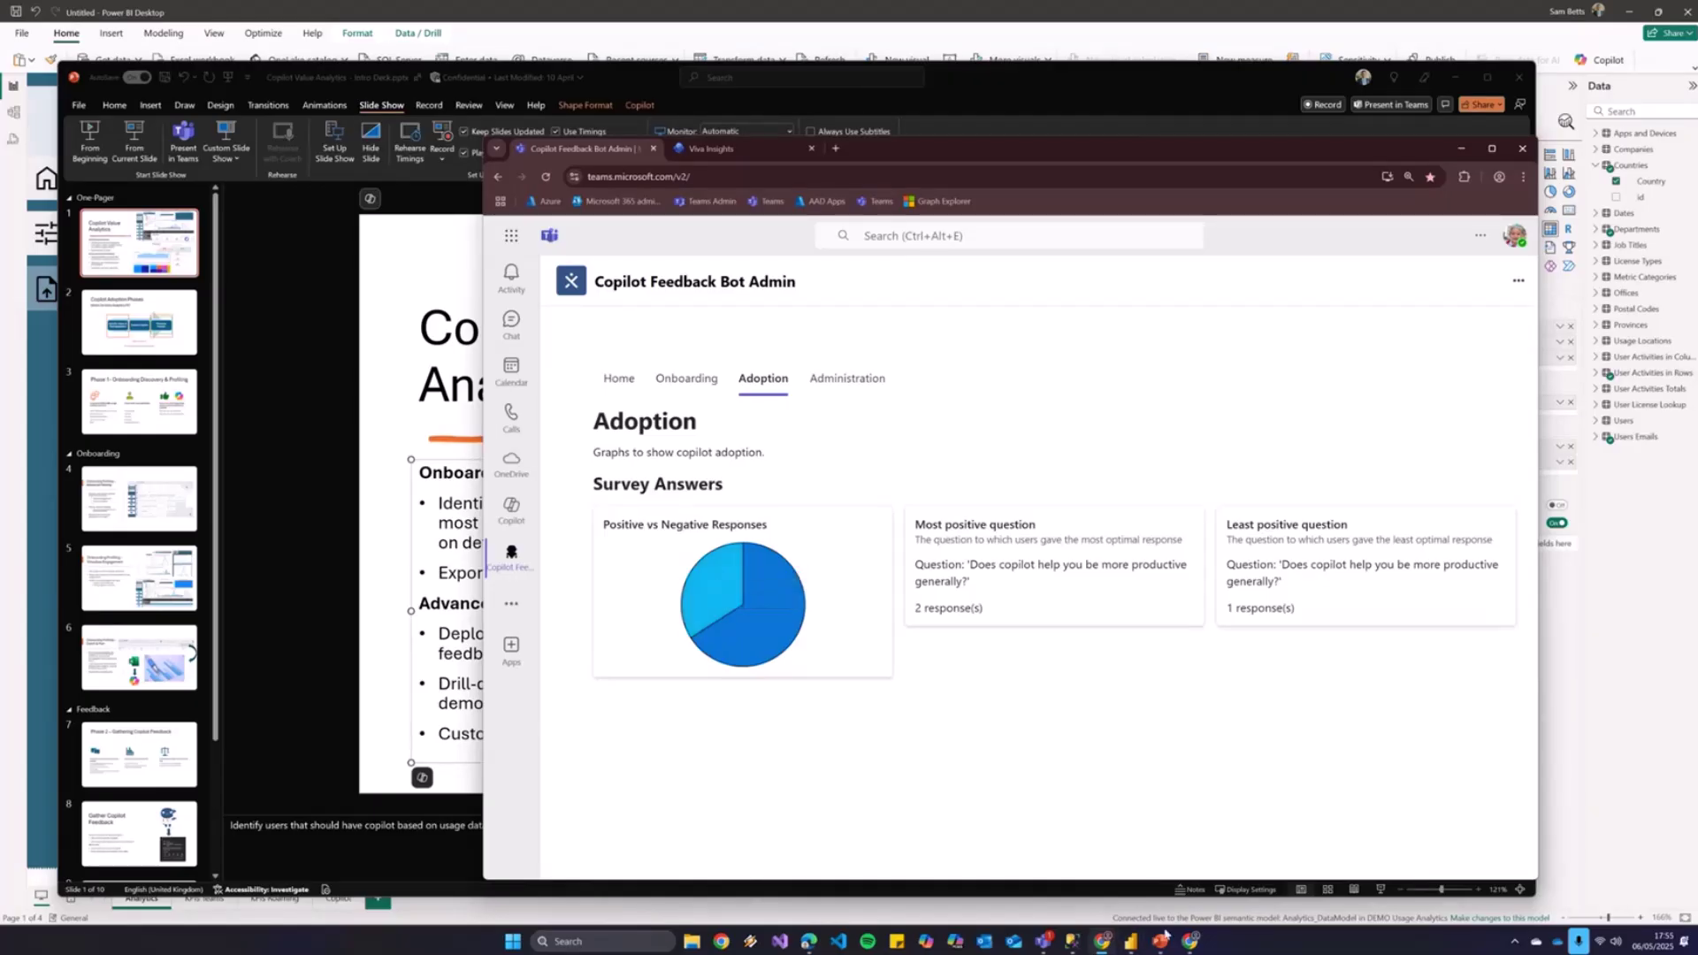
{"action": "mouse_move", "coordinate": [1141, 947]}
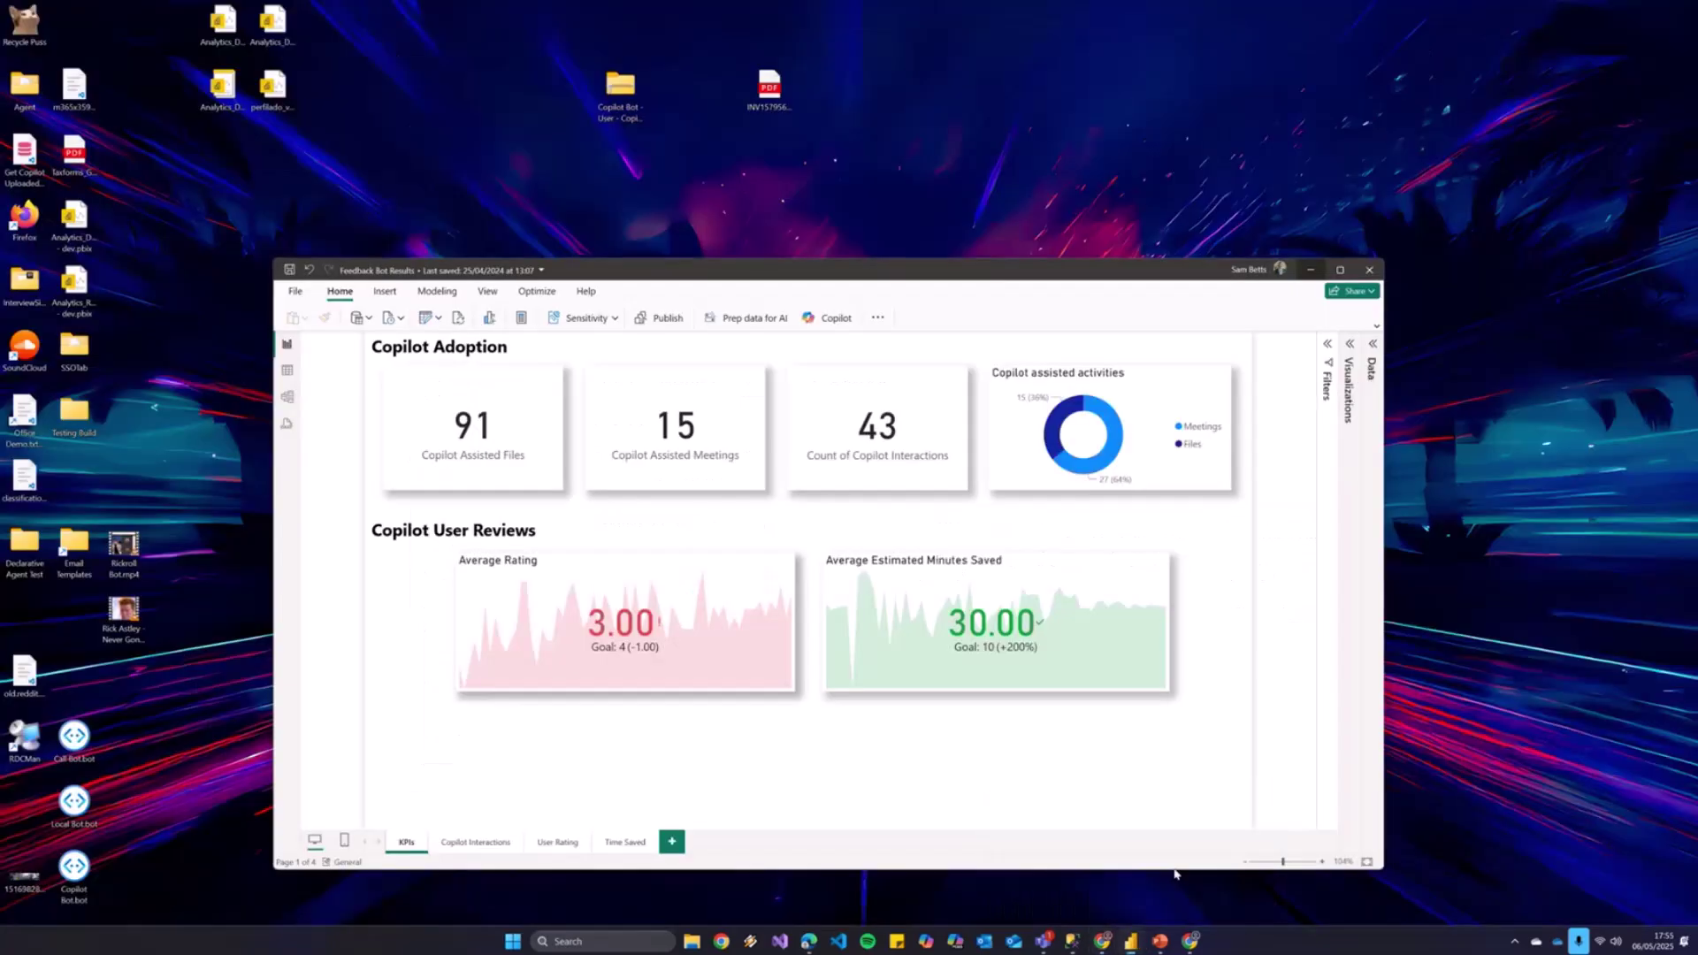
Bring the Feedback Bot Results report forward and maximize it to show the KPIs page
{"action": "left_click", "coordinate": [1193, 880]}
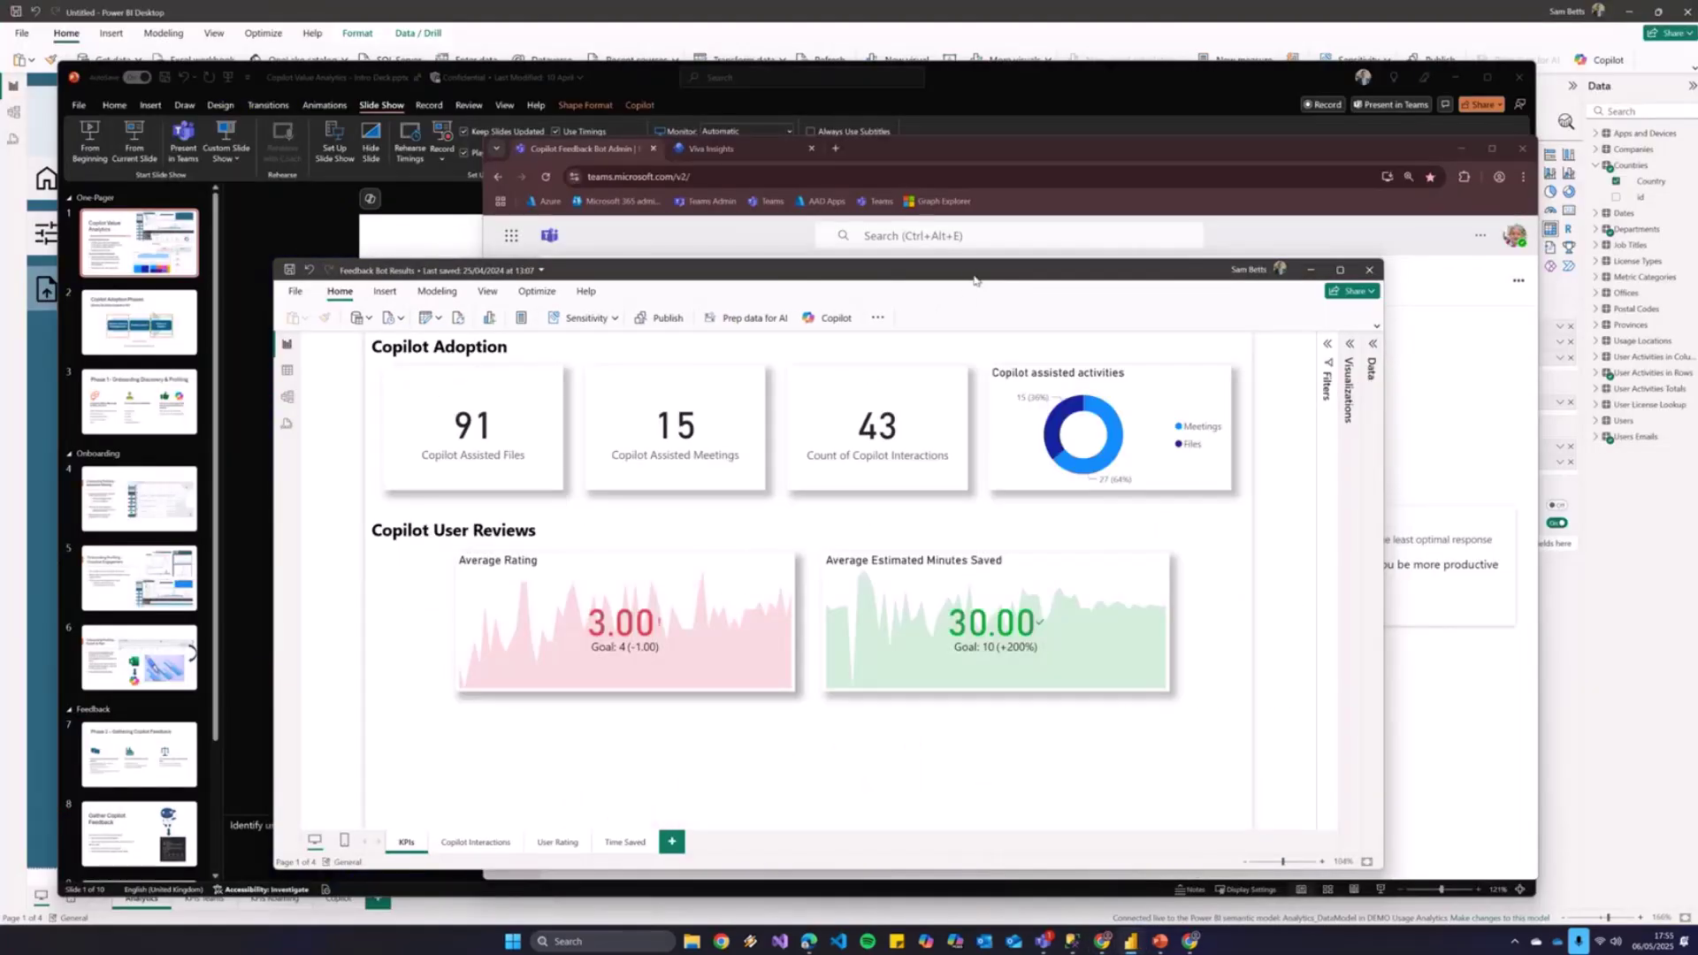
{"action": "left_click_drag", "start_coordinate": [975, 282], "coordinate": [1033, 200]}
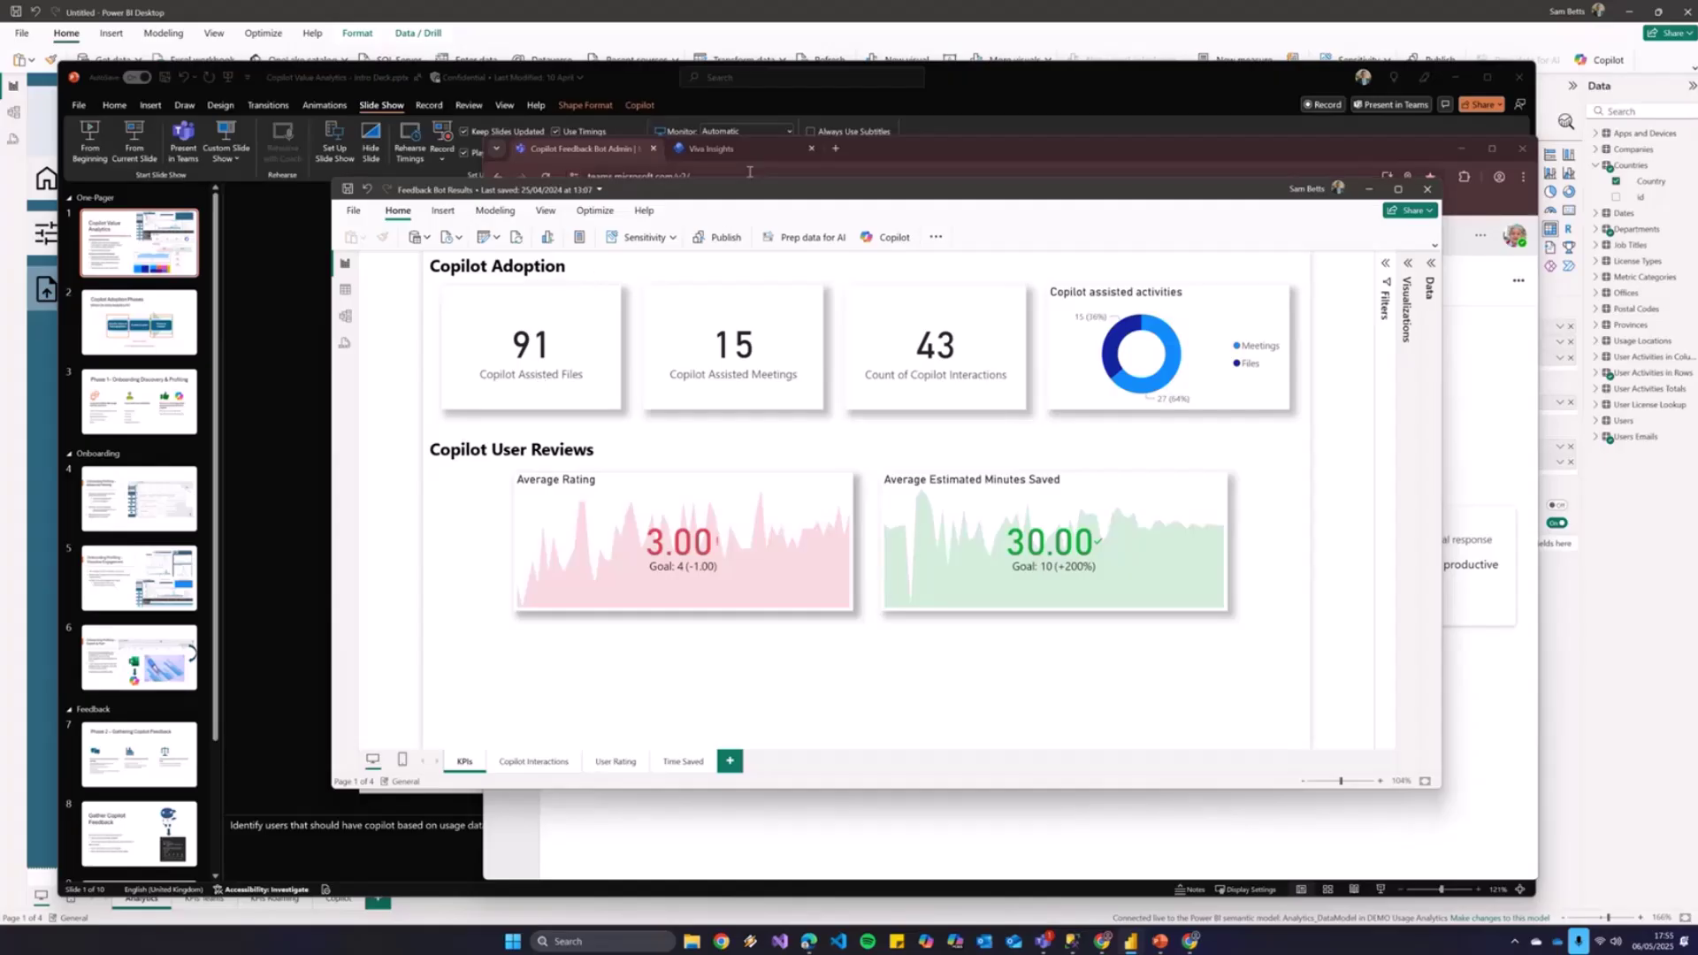
{"action": "left_click_drag", "start_coordinate": [750, 195], "coordinate": [661, 134]}
{"action": "double_click", "coordinate": [661, 134]}
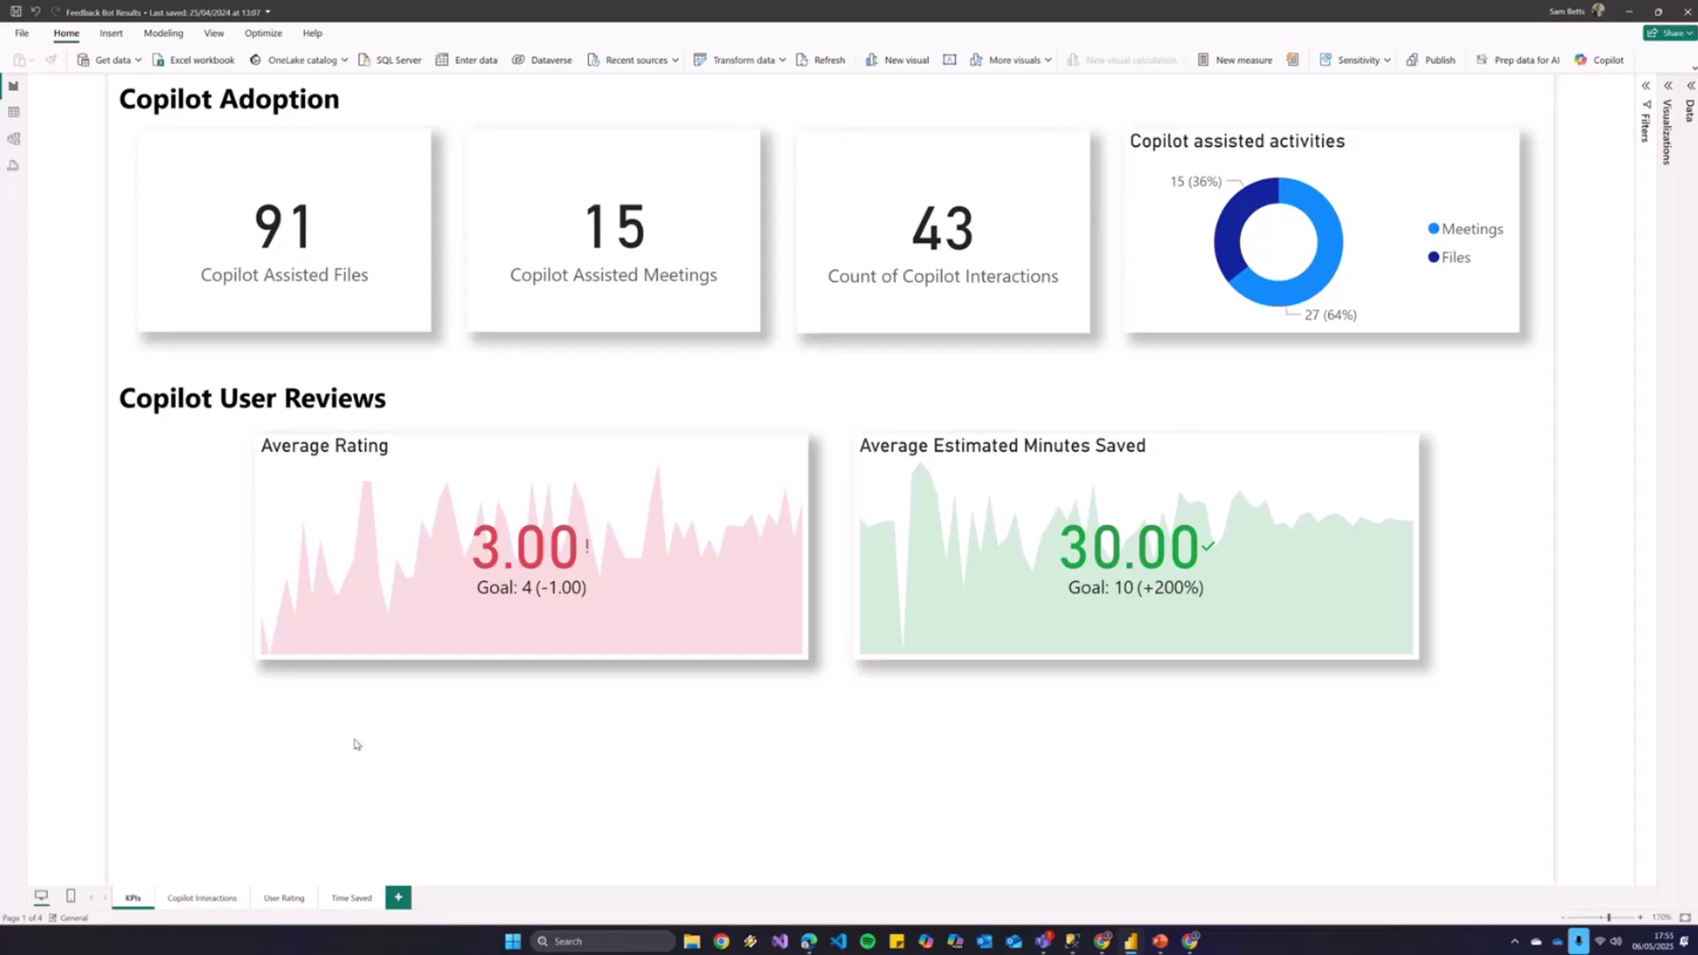
Browse the Copilot Interactions and User Rating report pages
{"action": "left_click", "coordinate": [199, 898]}
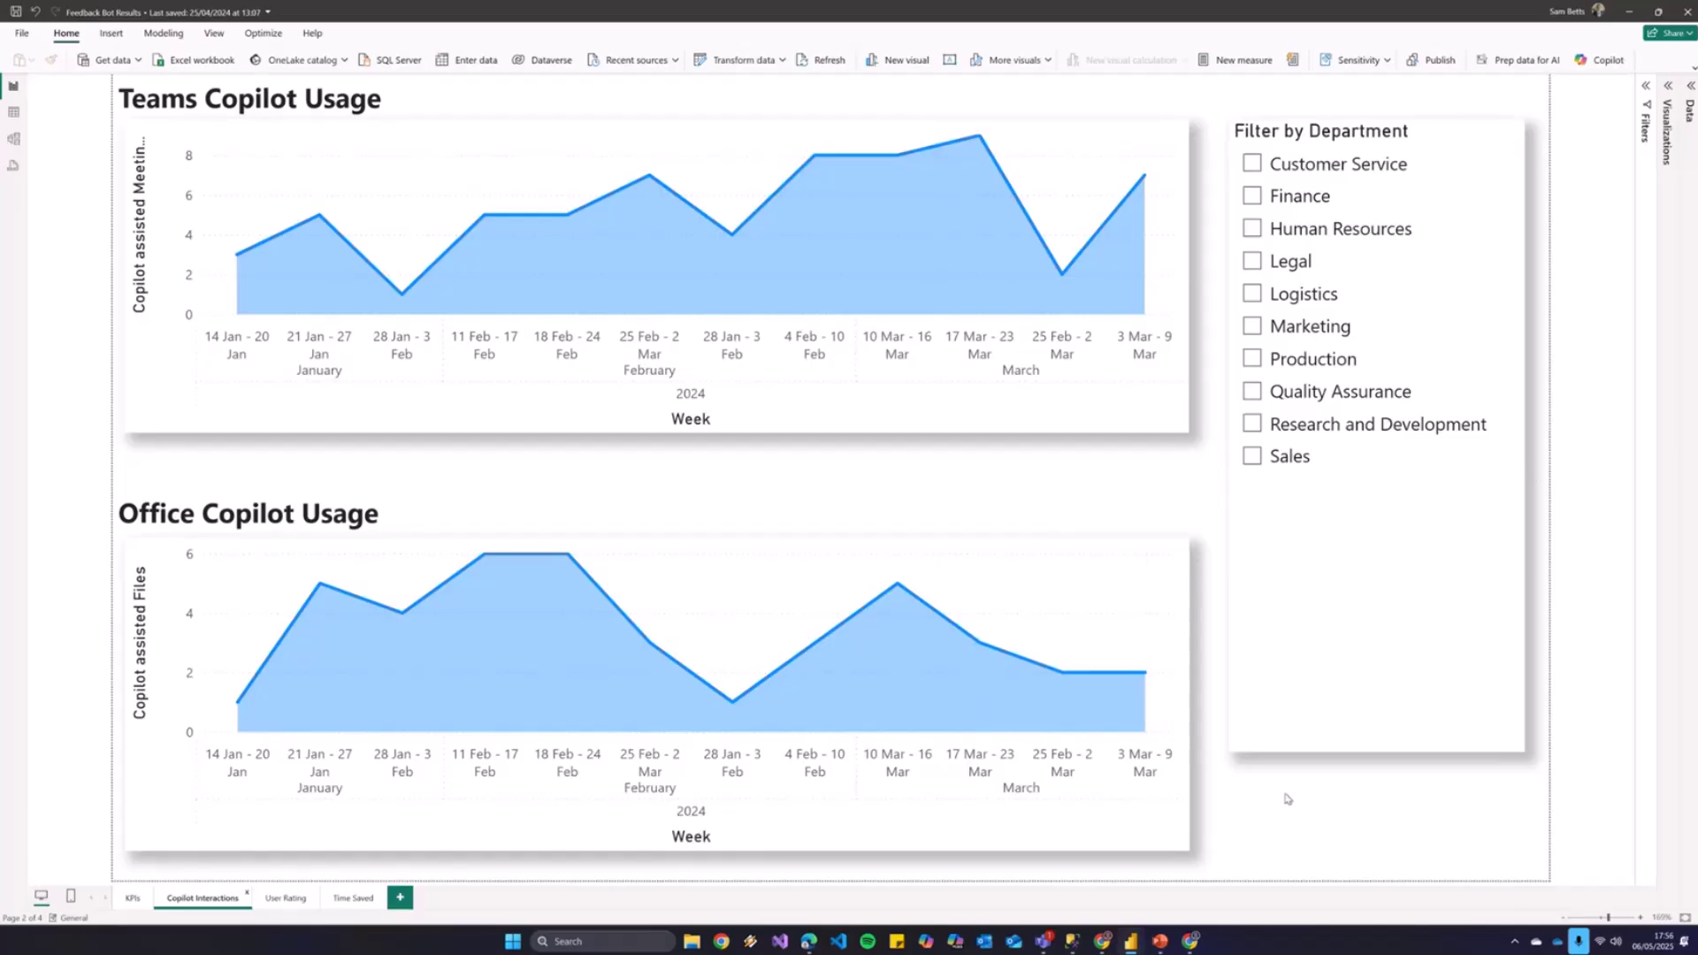
{"action": "left_click", "coordinate": [279, 900]}
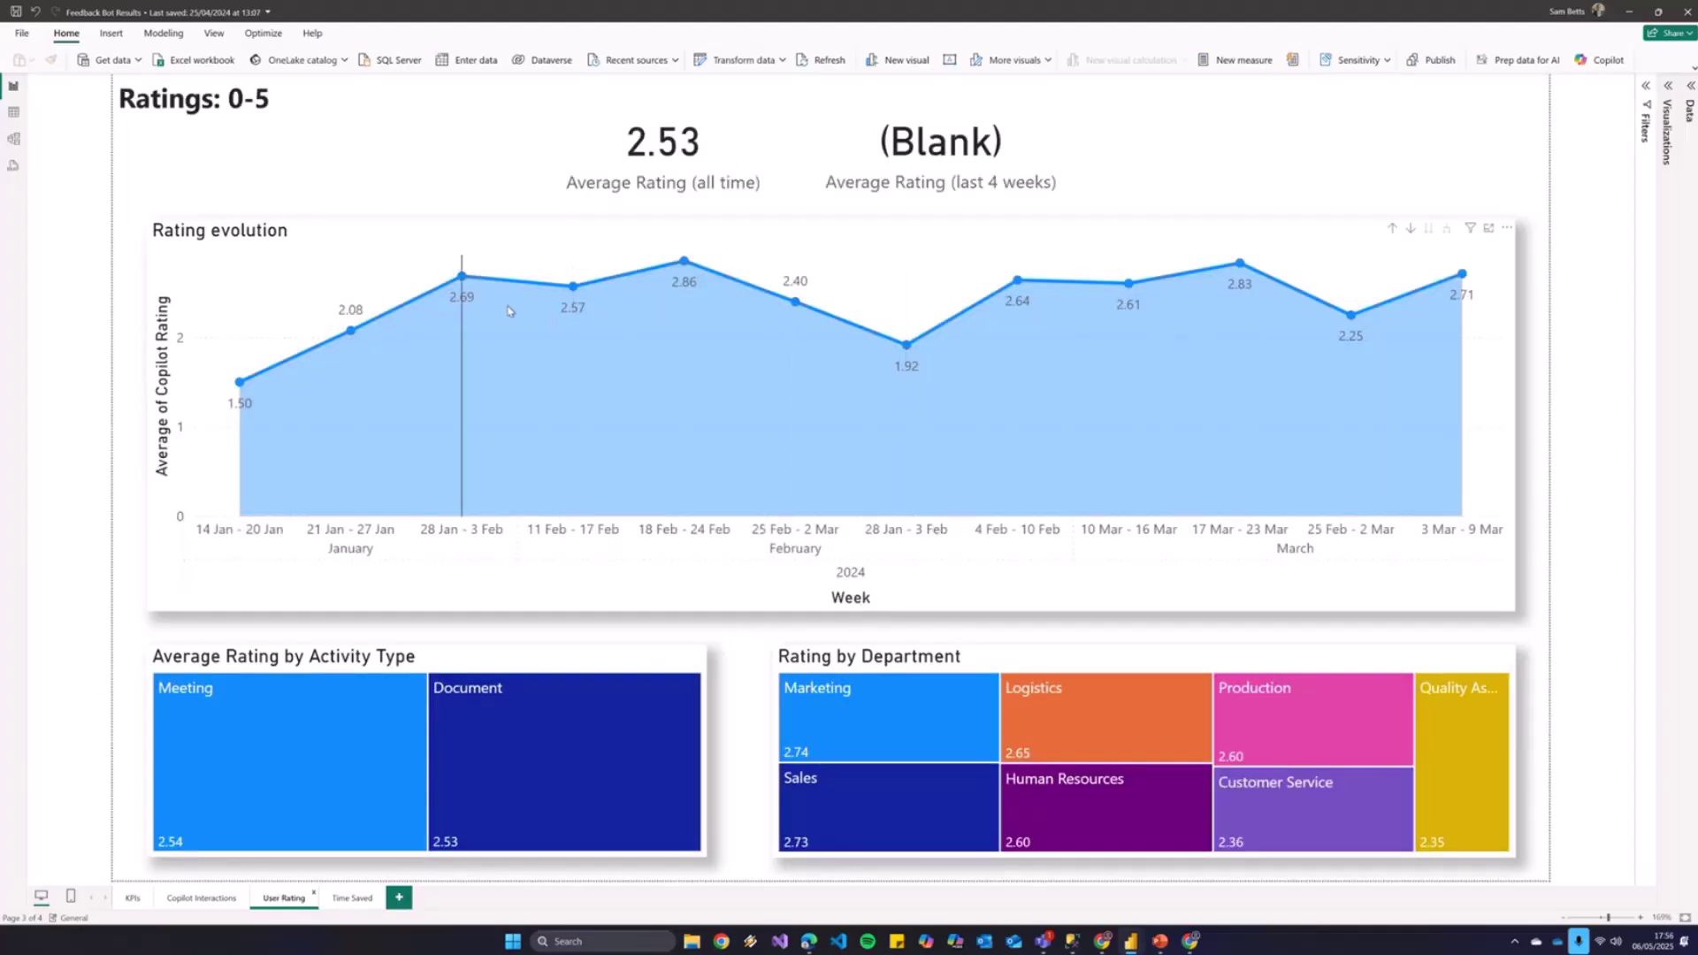
{"action": "mouse_move", "coordinate": [585, 325]}
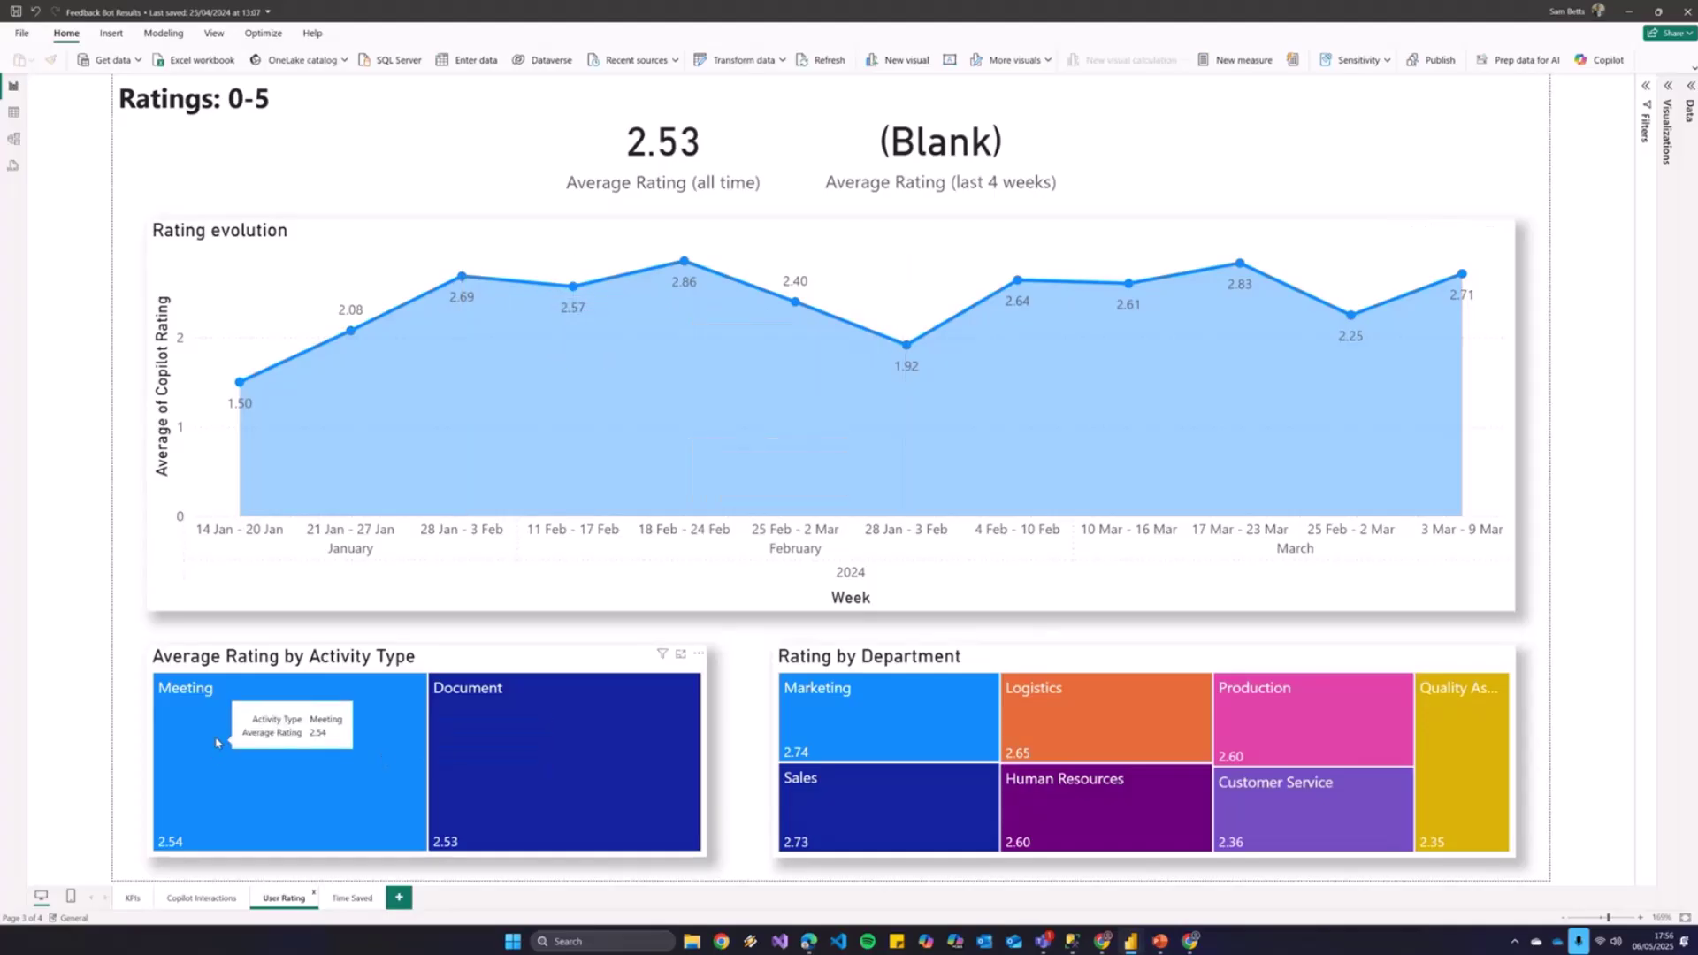
Cross-filter User Rating by the Meeting and Document tiles, then go to Time Saved
{"action": "left_click", "coordinate": [252, 739]}
{"action": "left_click", "coordinate": [257, 758]}
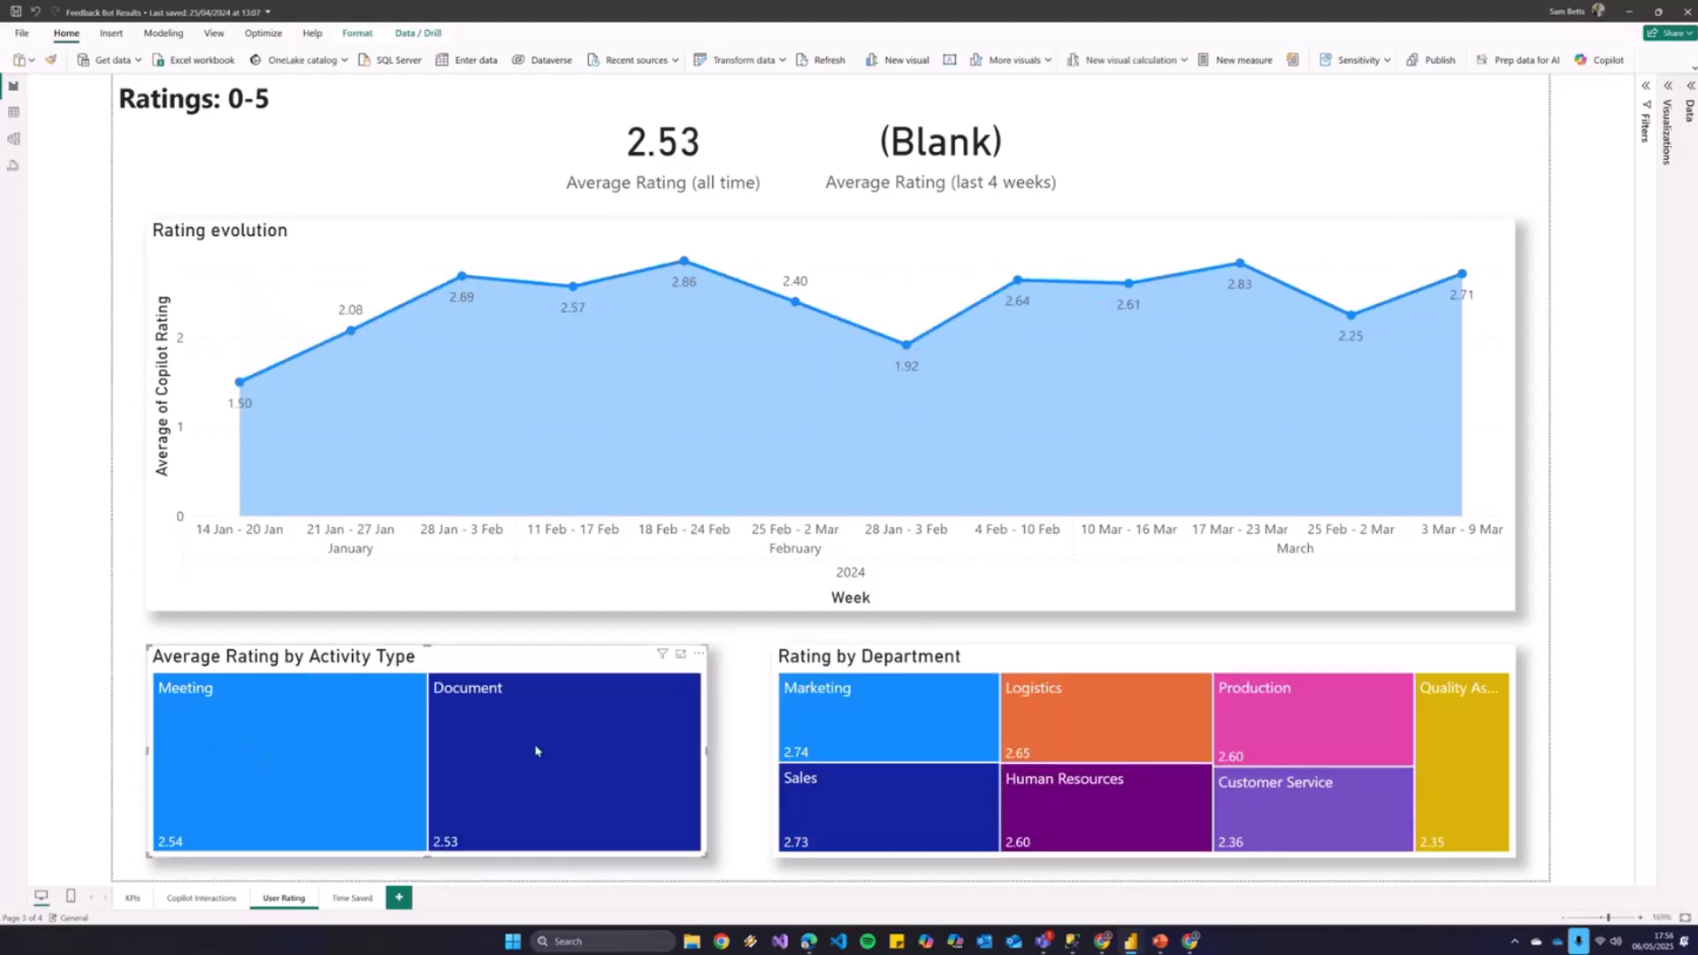
{"action": "left_click", "coordinate": [547, 749]}
{"action": "left_click", "coordinate": [548, 749]}
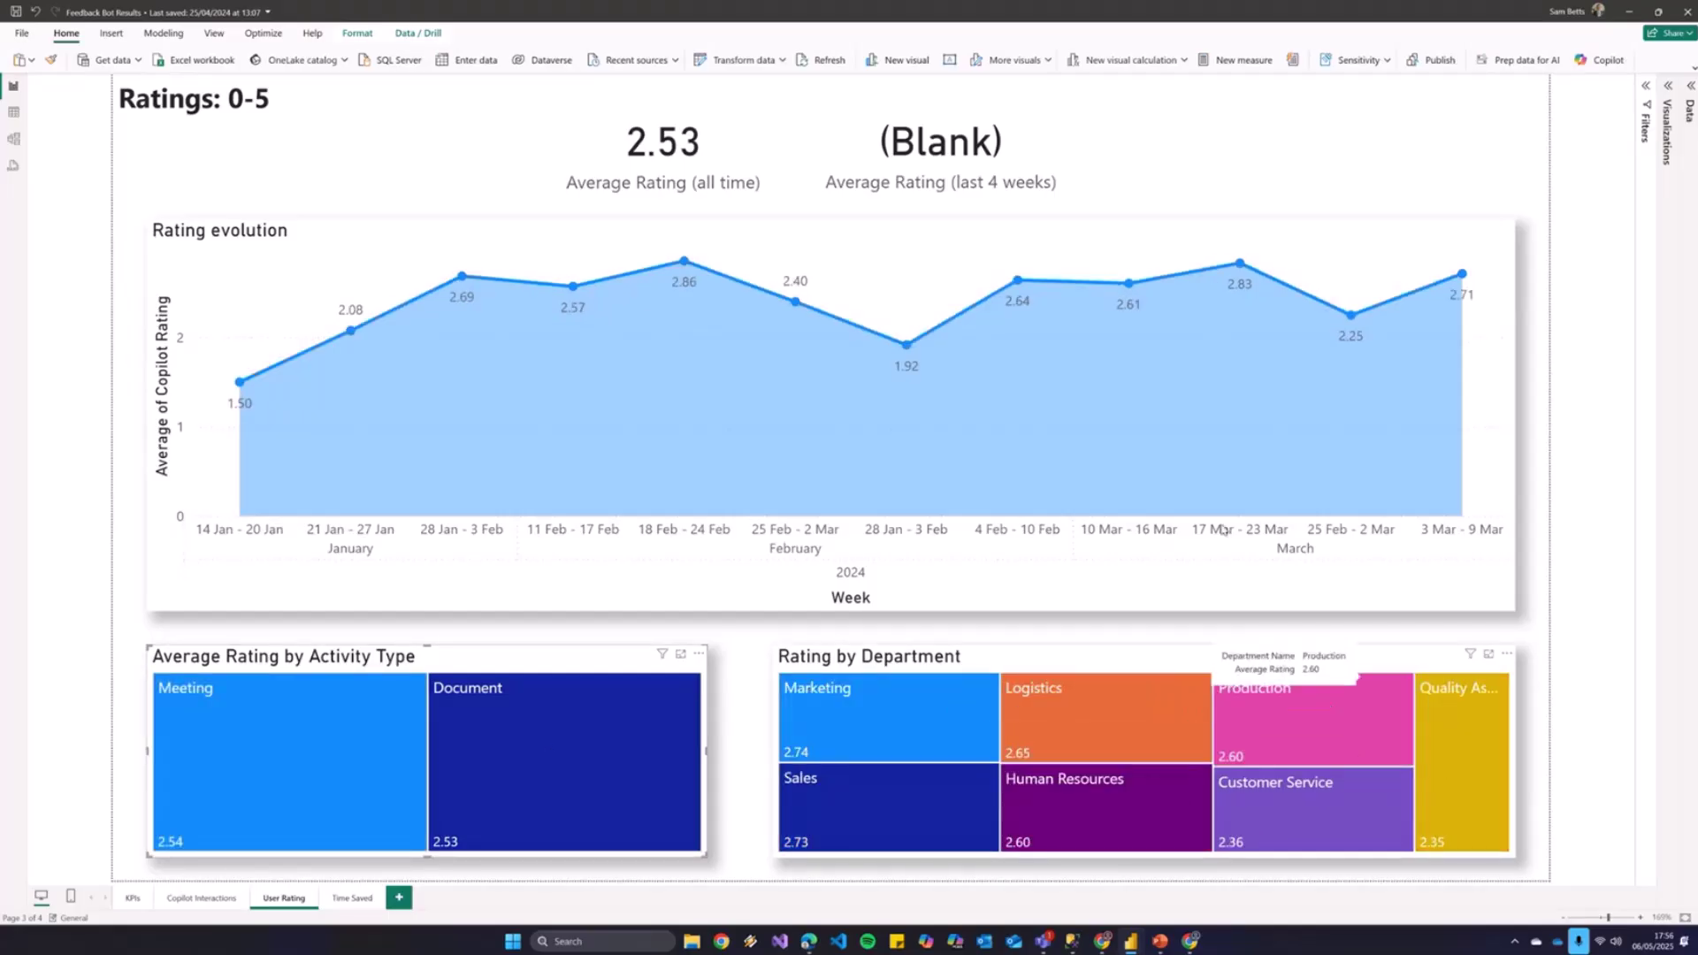
{"action": "left_click", "coordinate": [349, 899]}
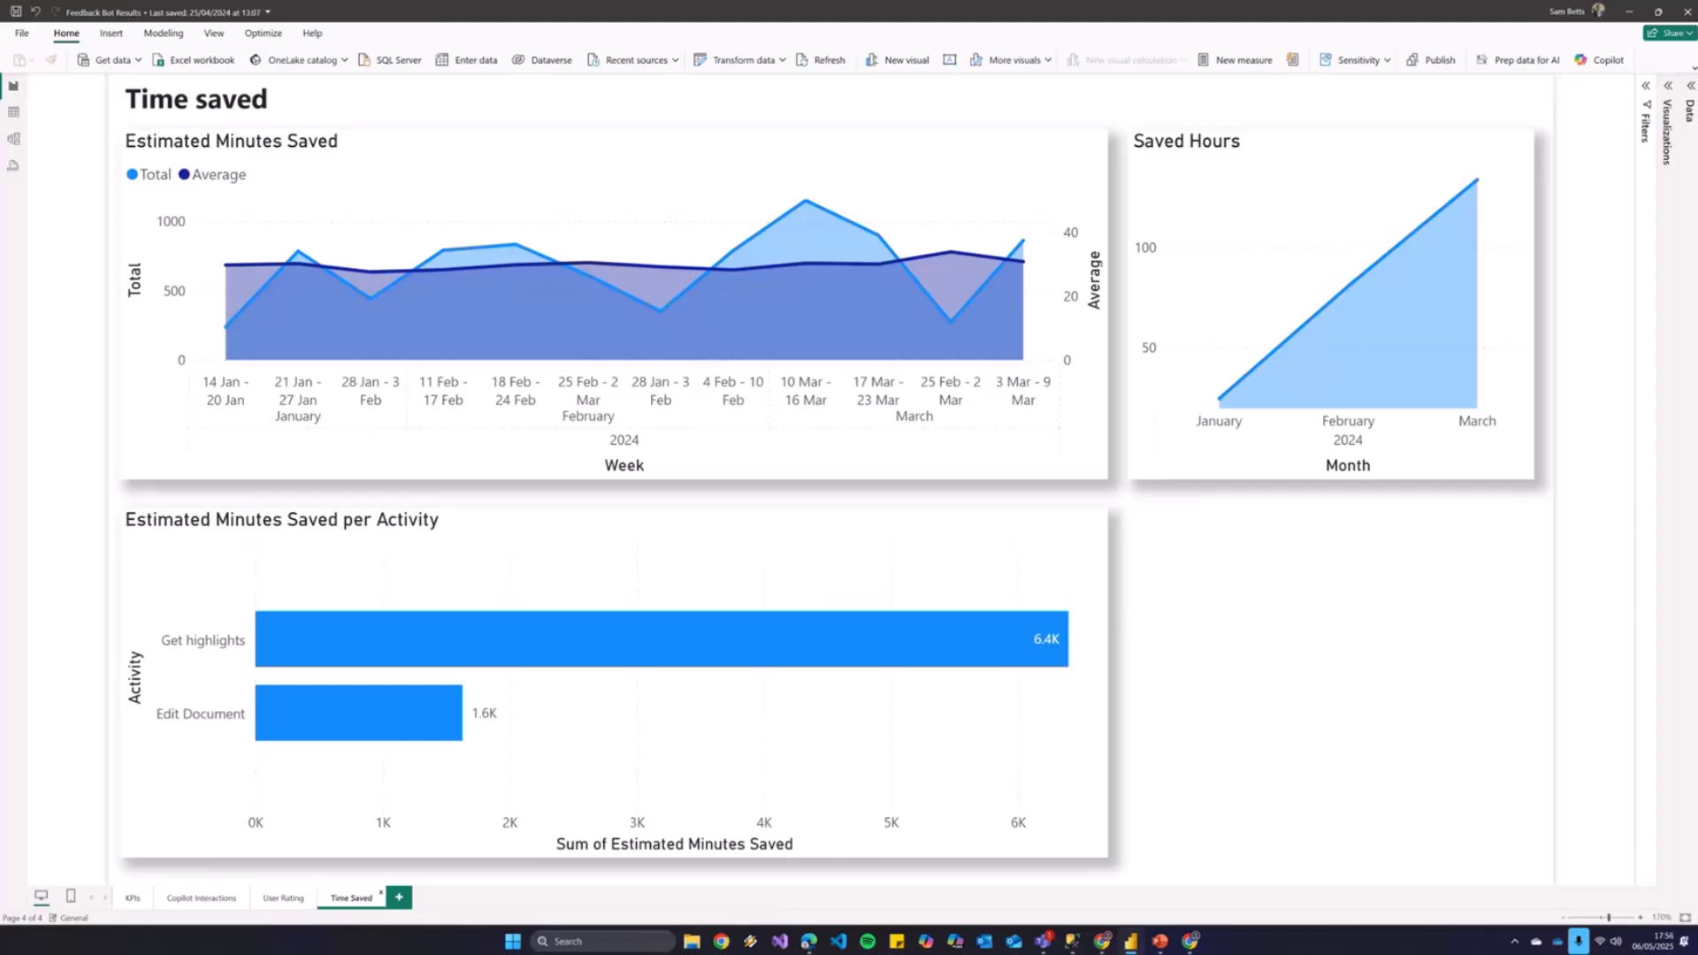
Go to the copilot-value-analytics GitHub repository home and scroll down to its README
{"action": "left_click", "coordinate": [805, 942]}
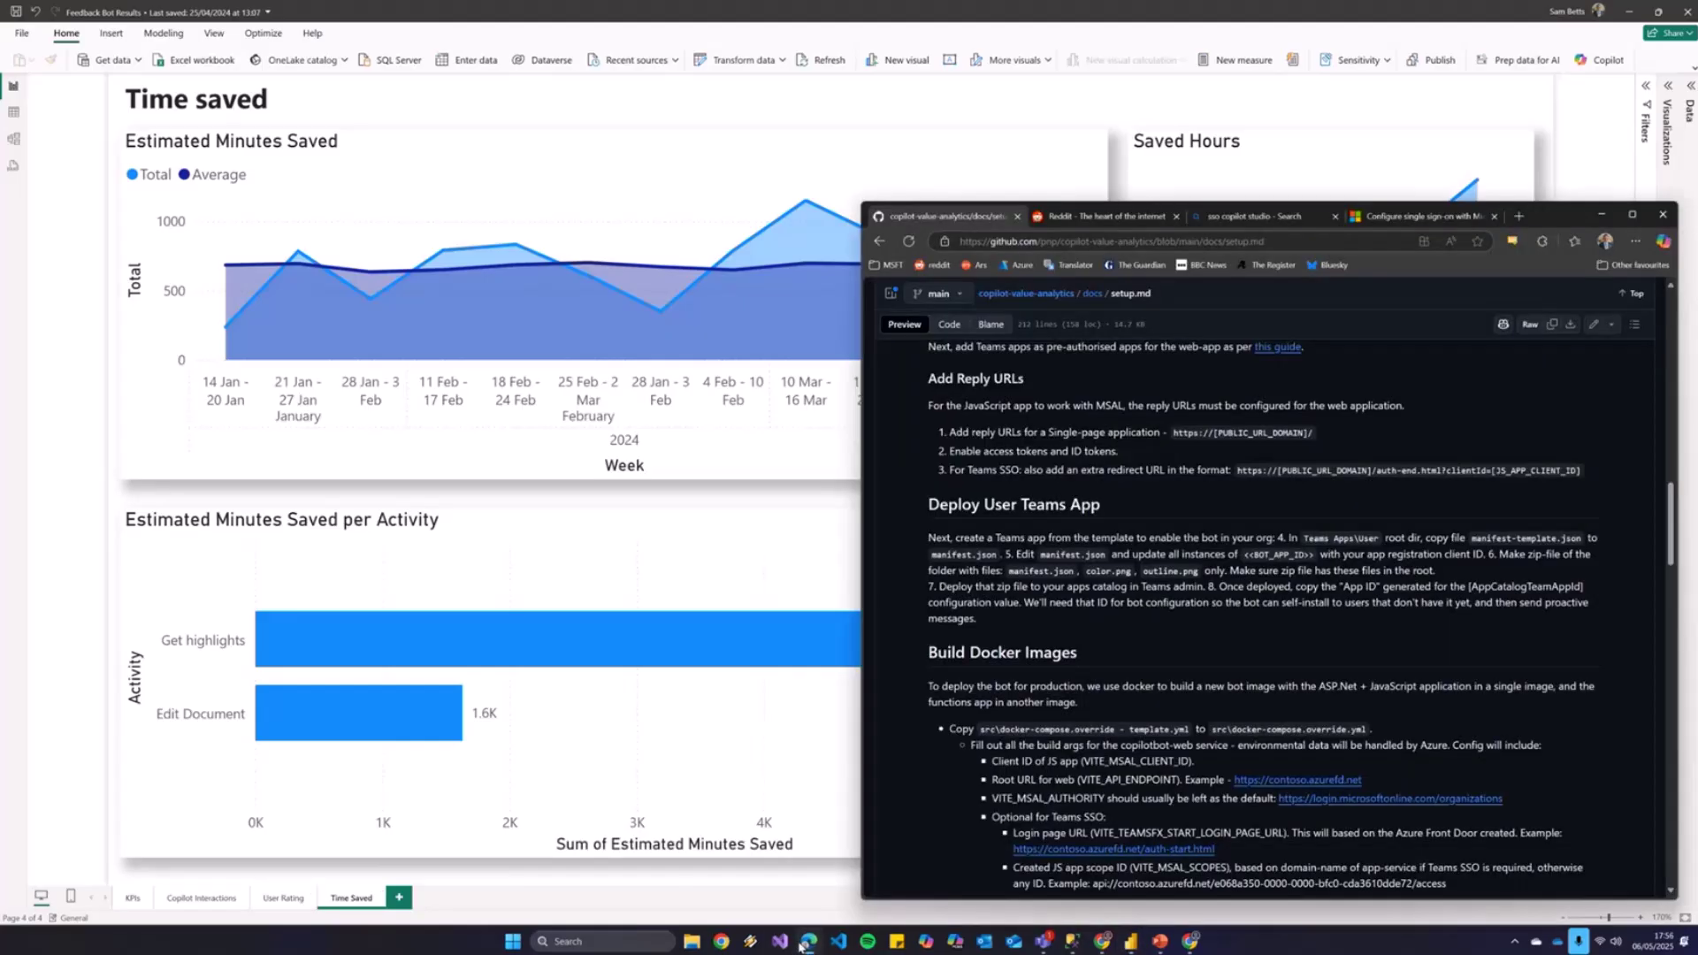
{"action": "scroll", "coordinate": [1011, 495], "scroll_direction": "up", "scroll_amount": 15}
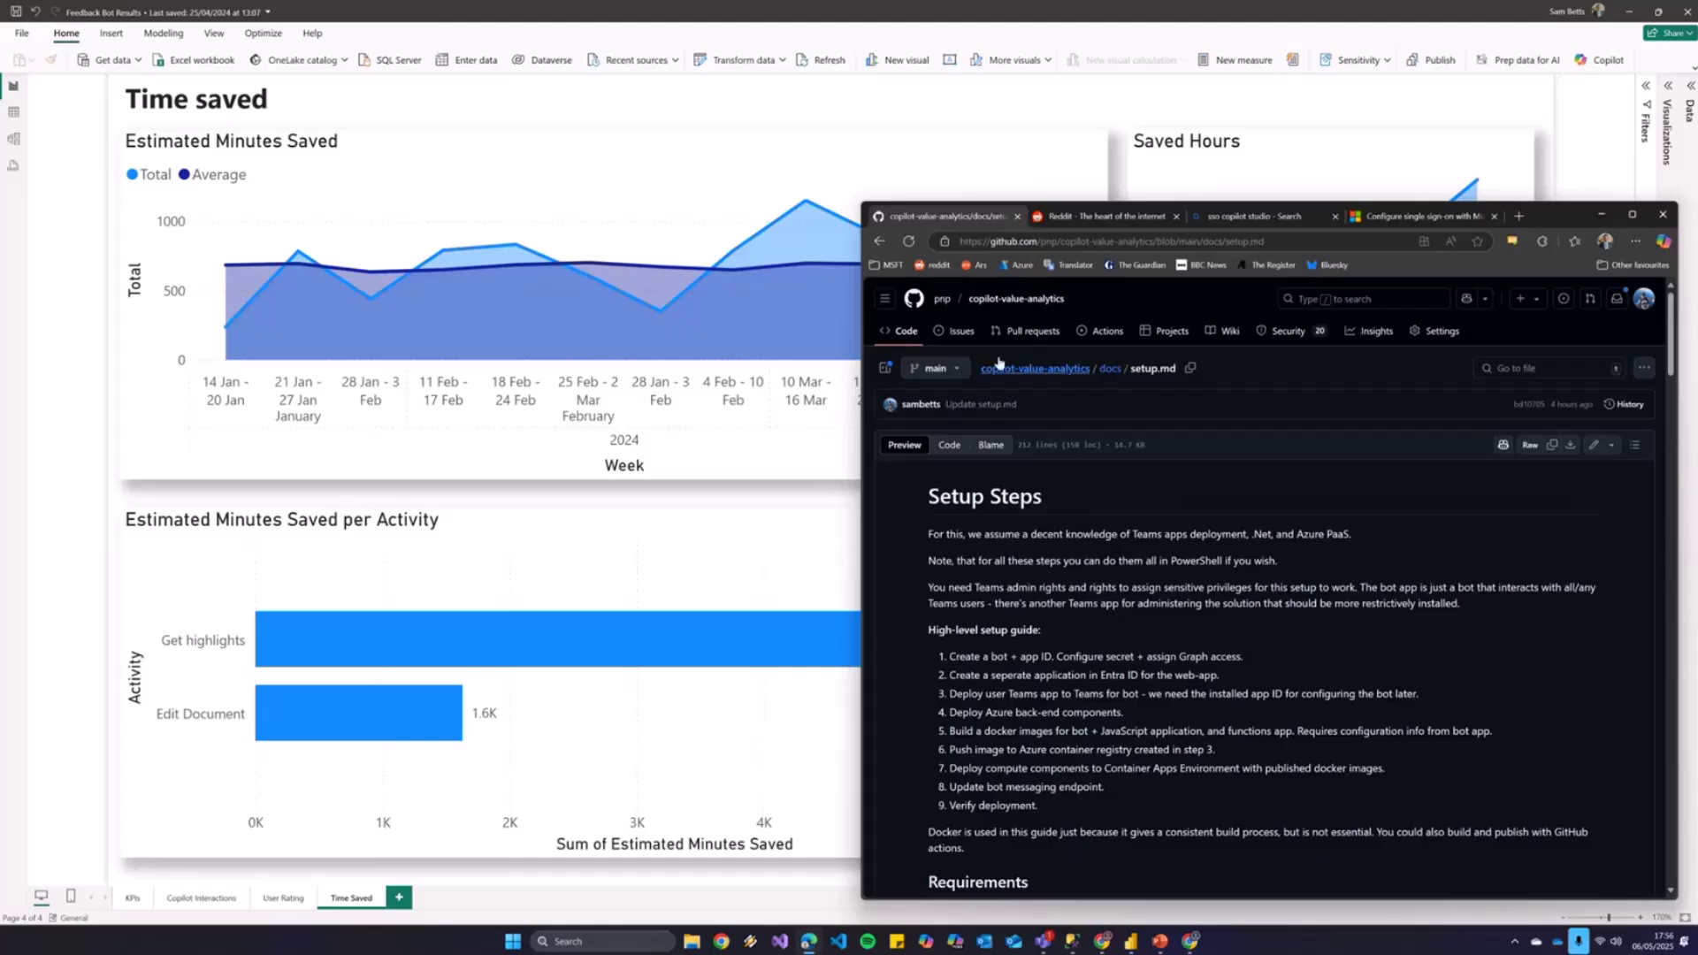
{"action": "left_click", "coordinate": [1035, 368]}
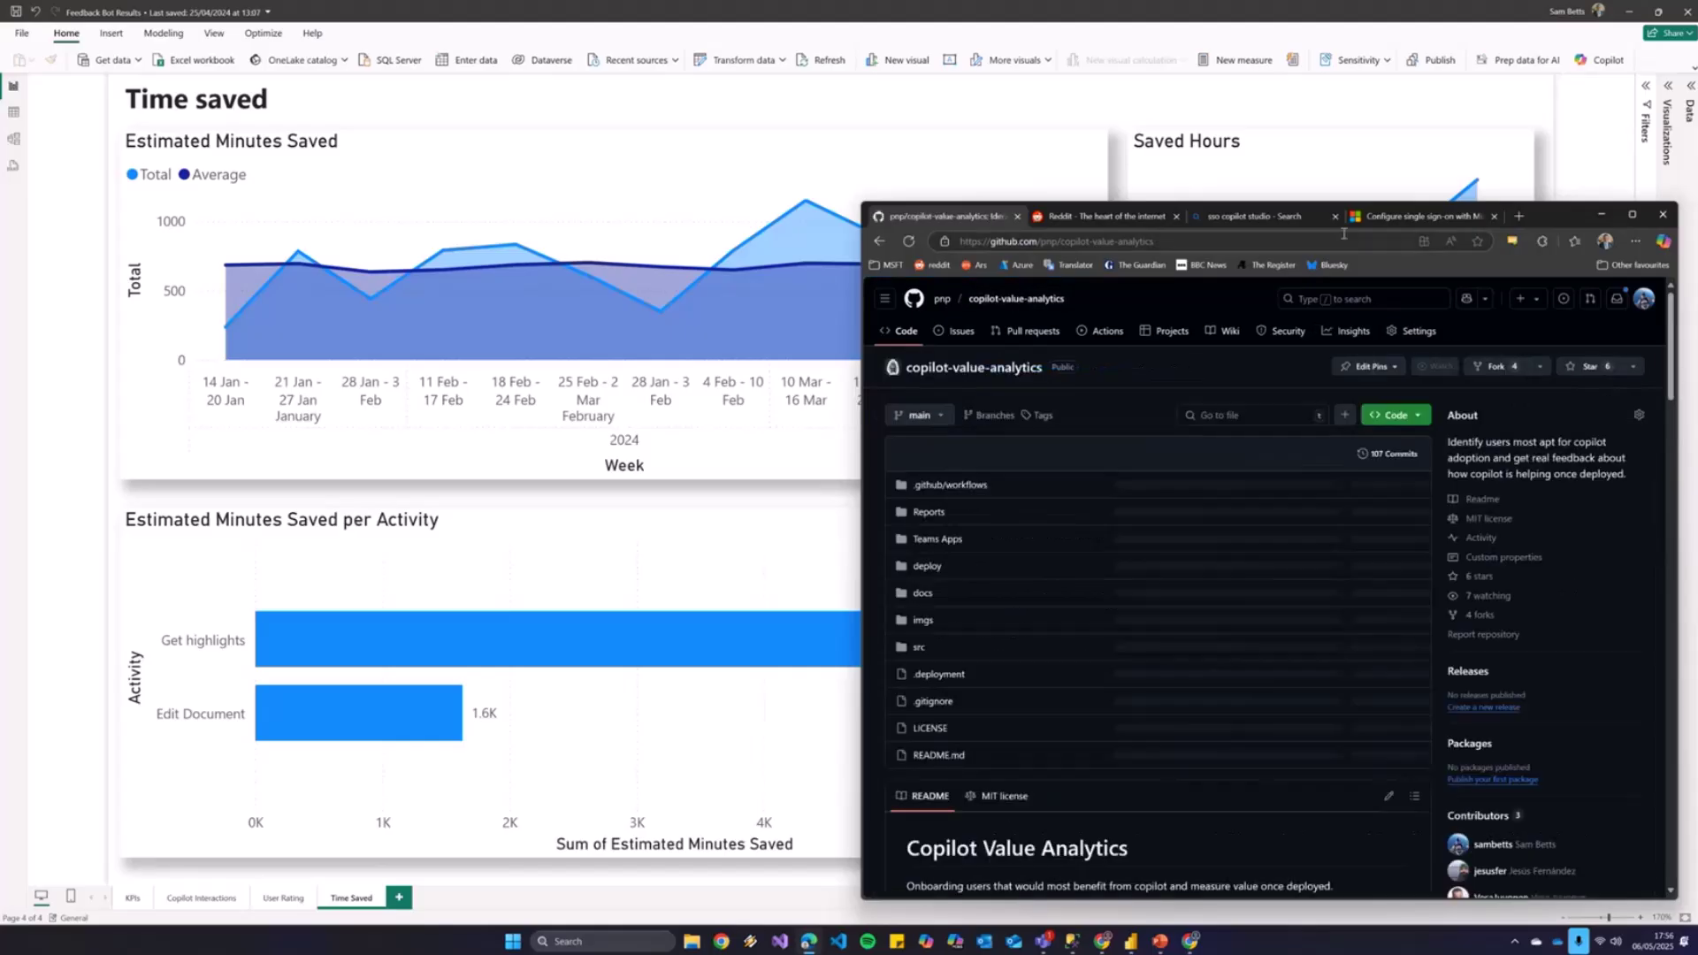
{"action": "left_click_drag", "start_coordinate": [1557, 215], "coordinate": [1403, 187]}
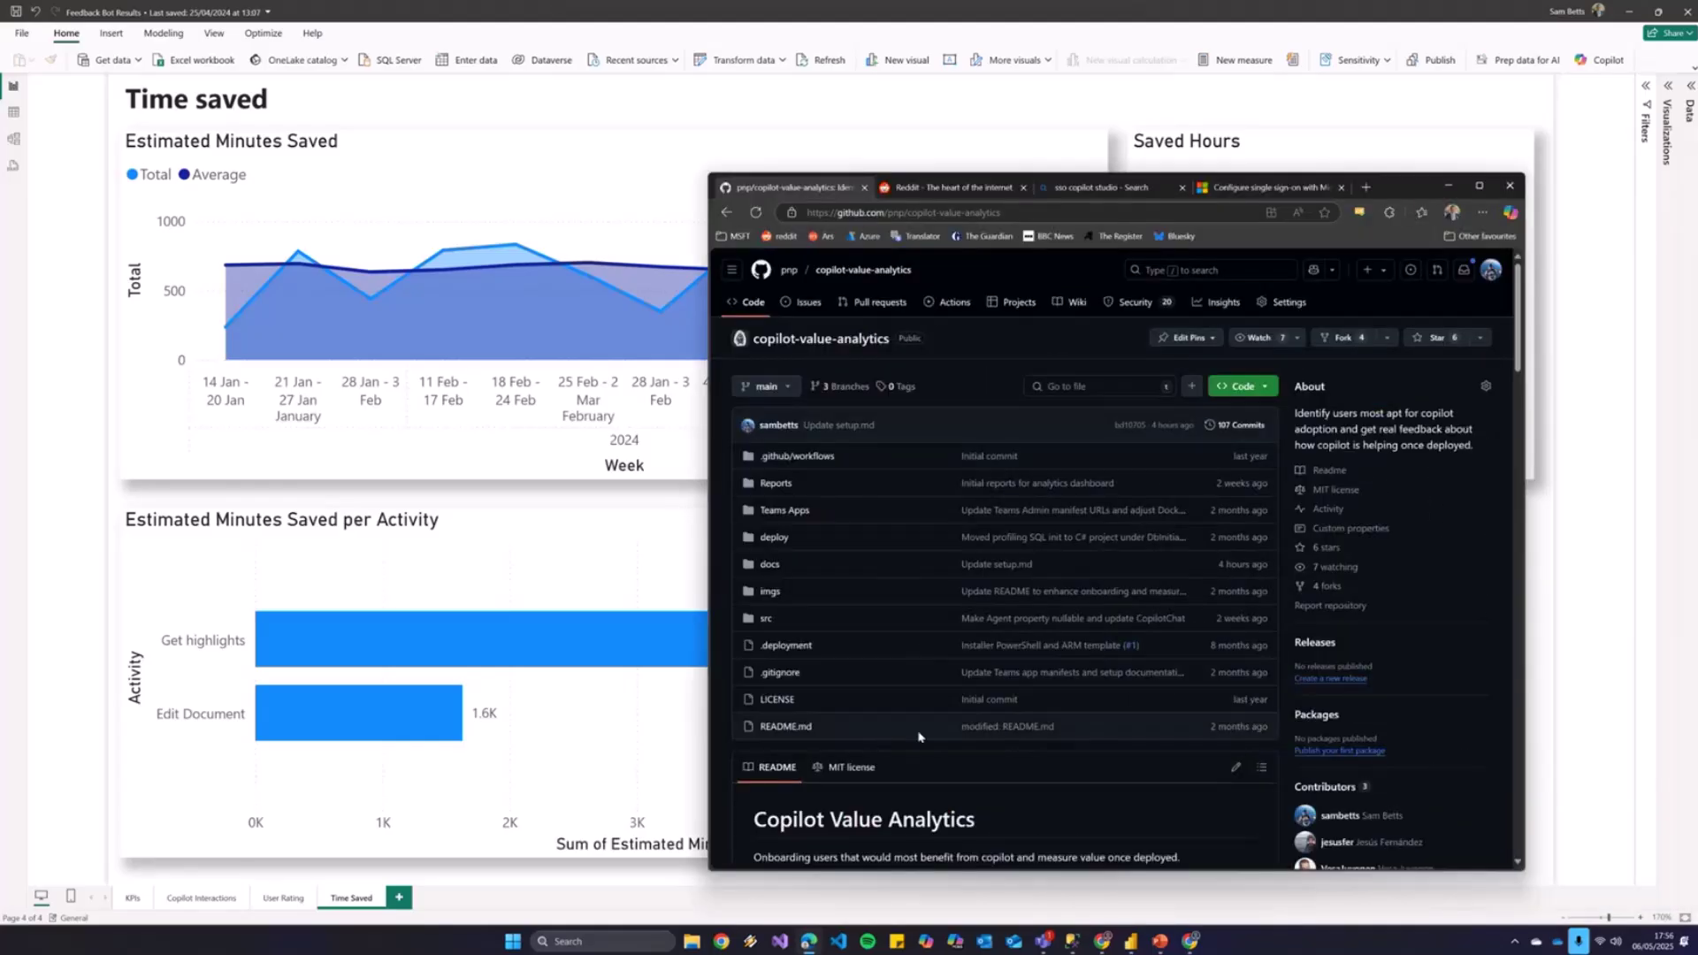
{"action": "scroll", "coordinate": [918, 736], "scroll_direction": "down", "scroll_amount": 6}
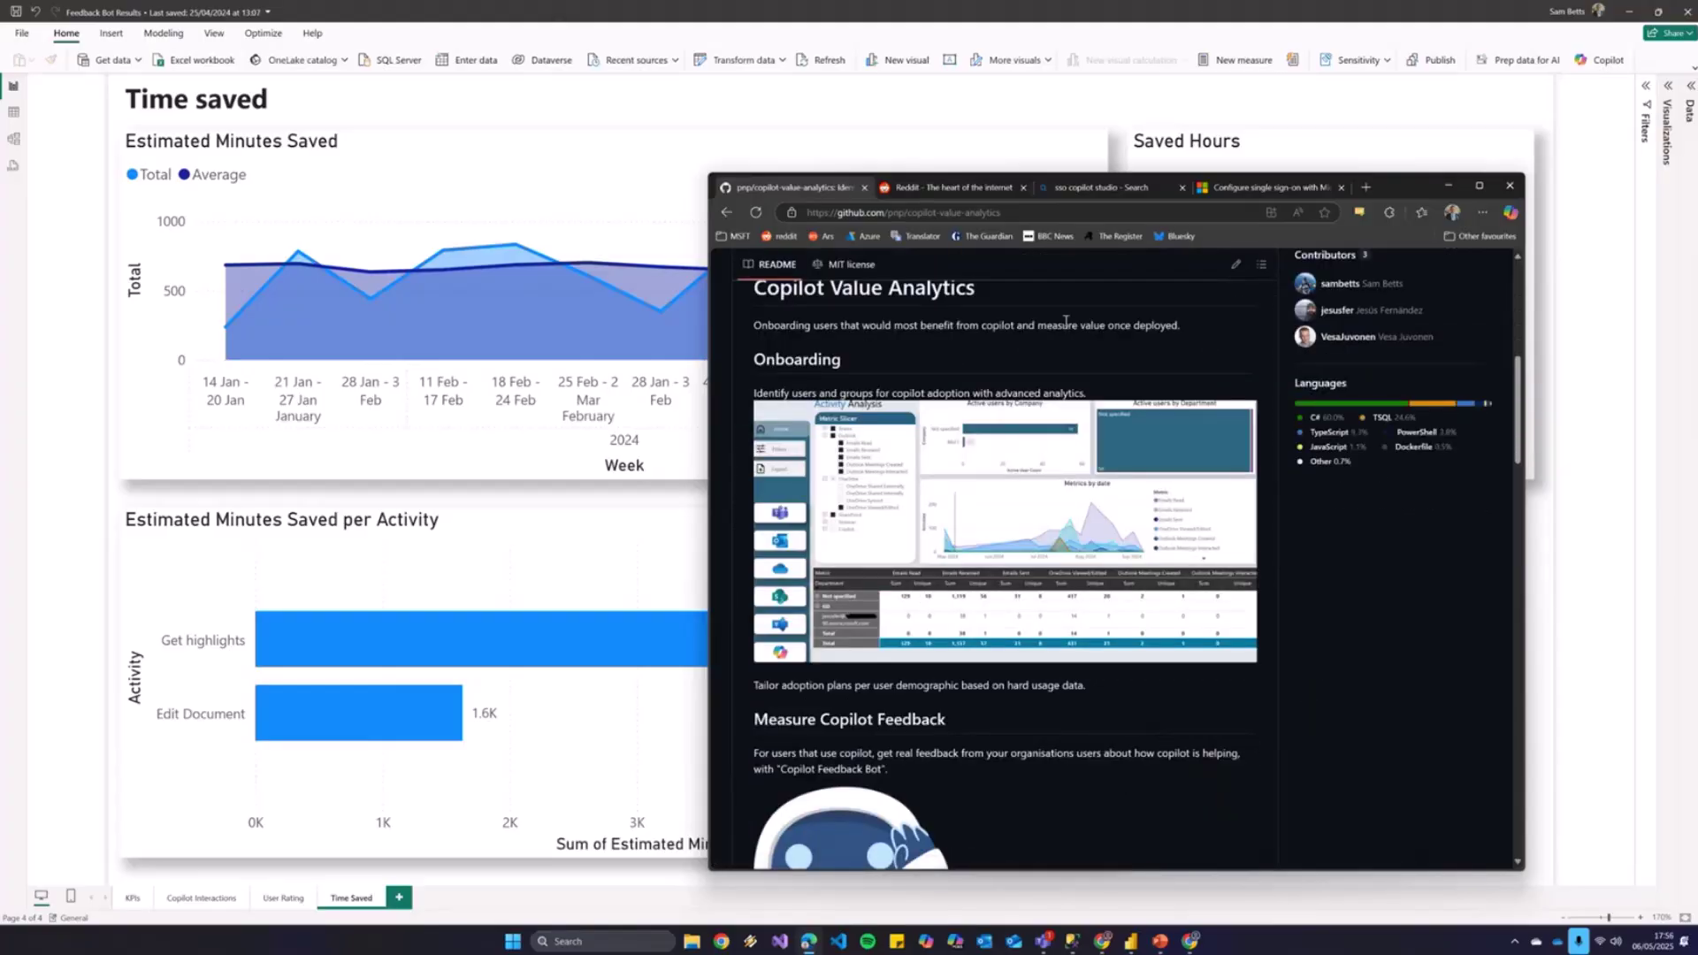
{"action": "left_click", "coordinate": [1075, 214]}
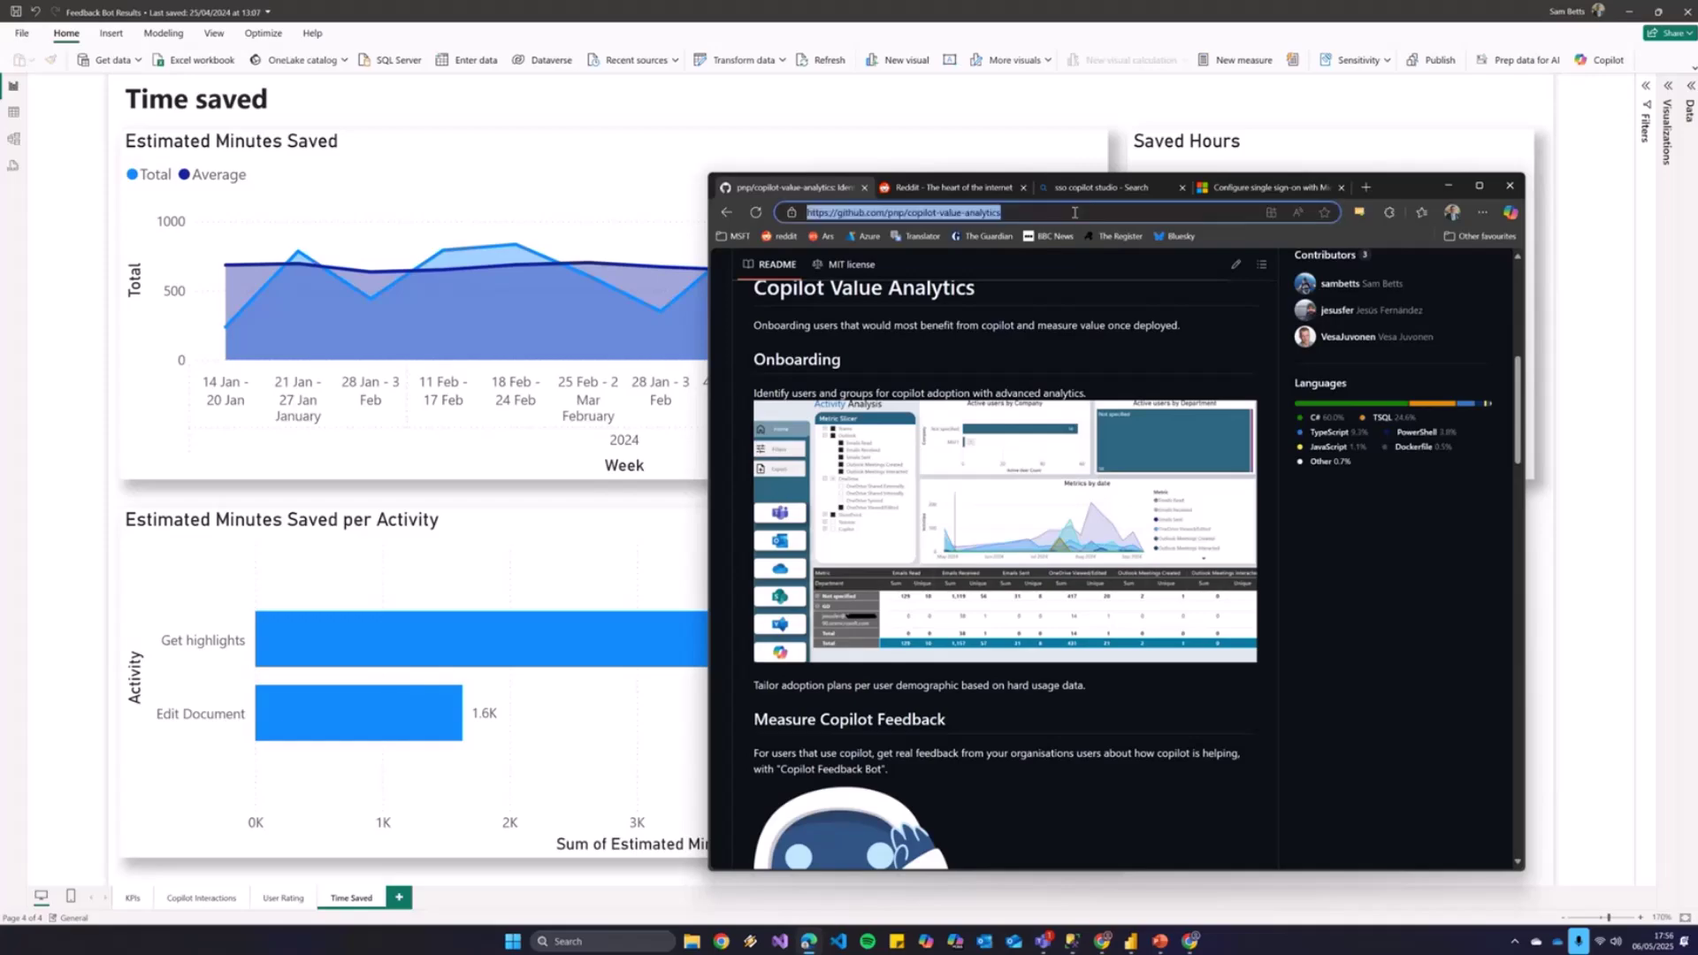
{"action": "left_click", "coordinate": [1409, 668]}
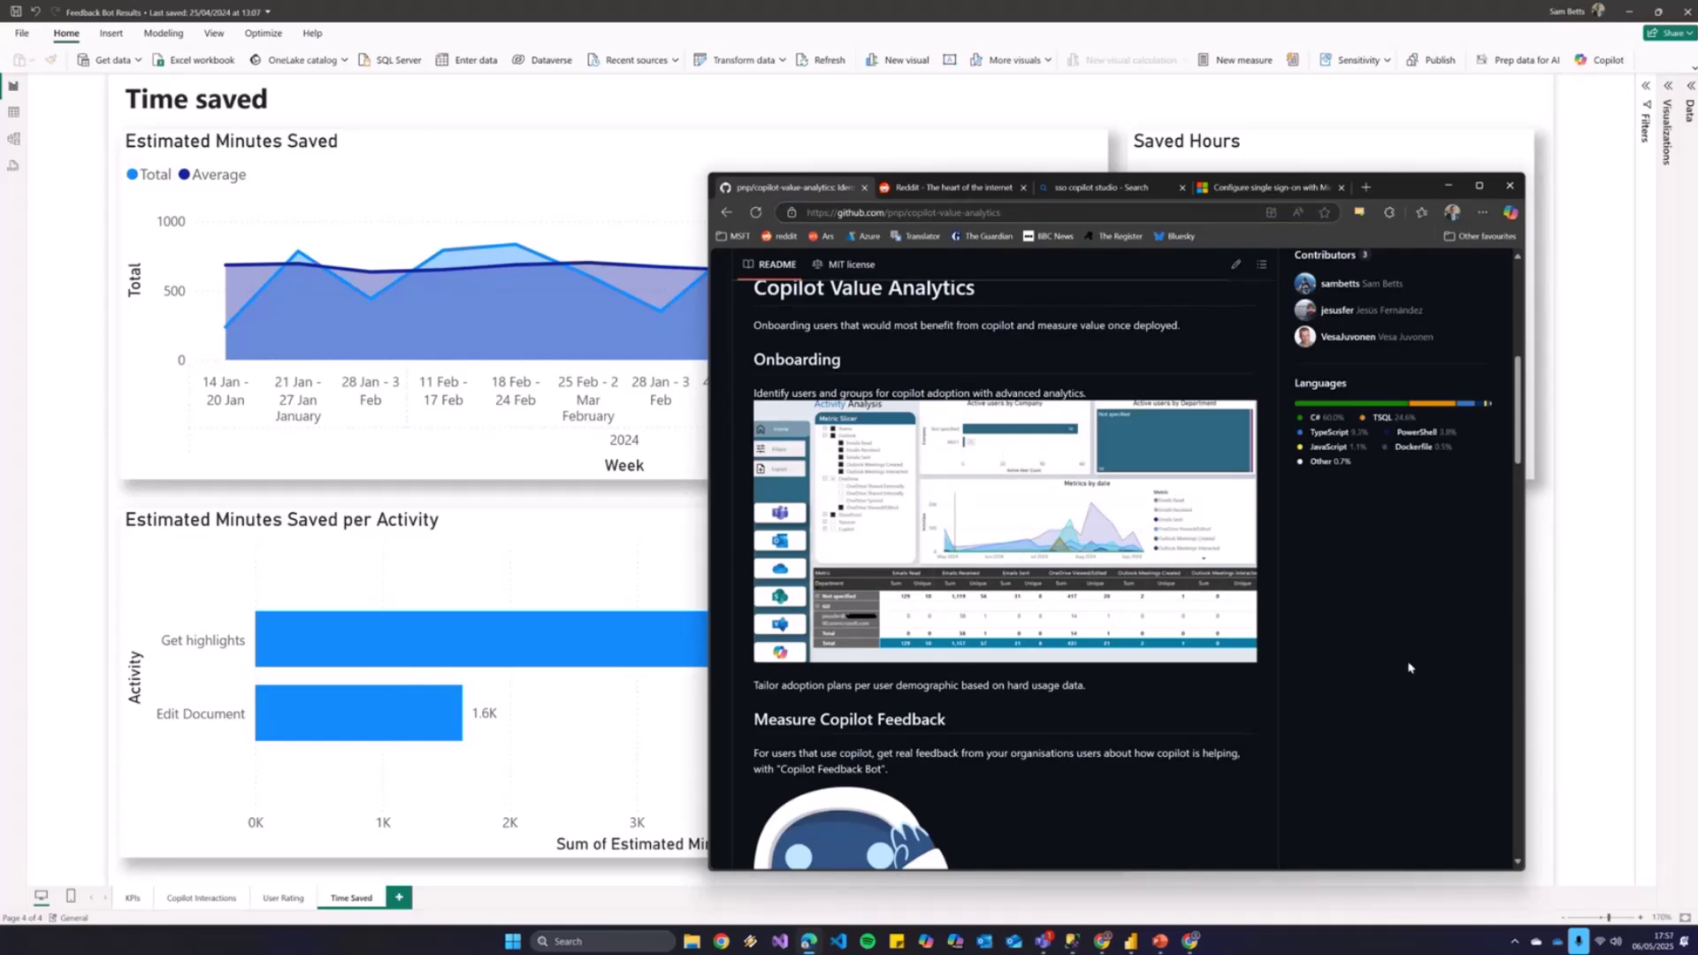